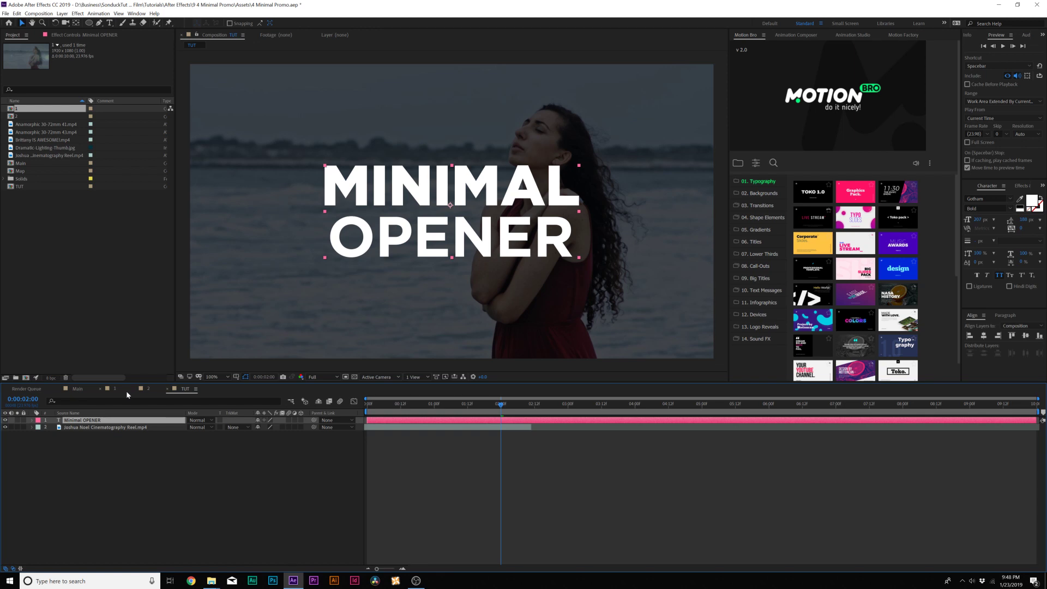
{"action": "left_click", "coordinate": [984, 199]}
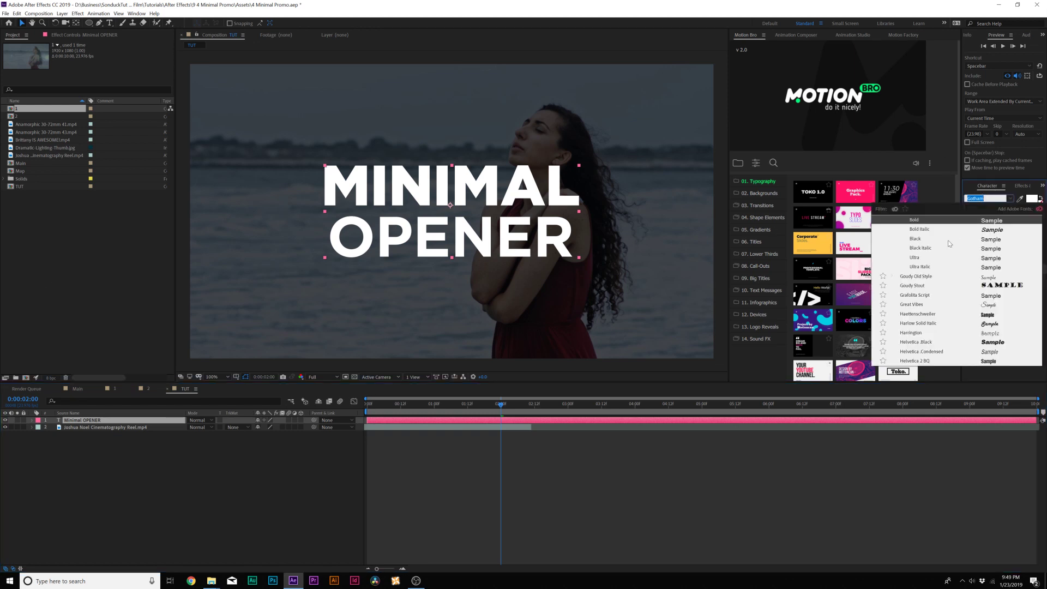
{"action": "type", "text": "Beb"}
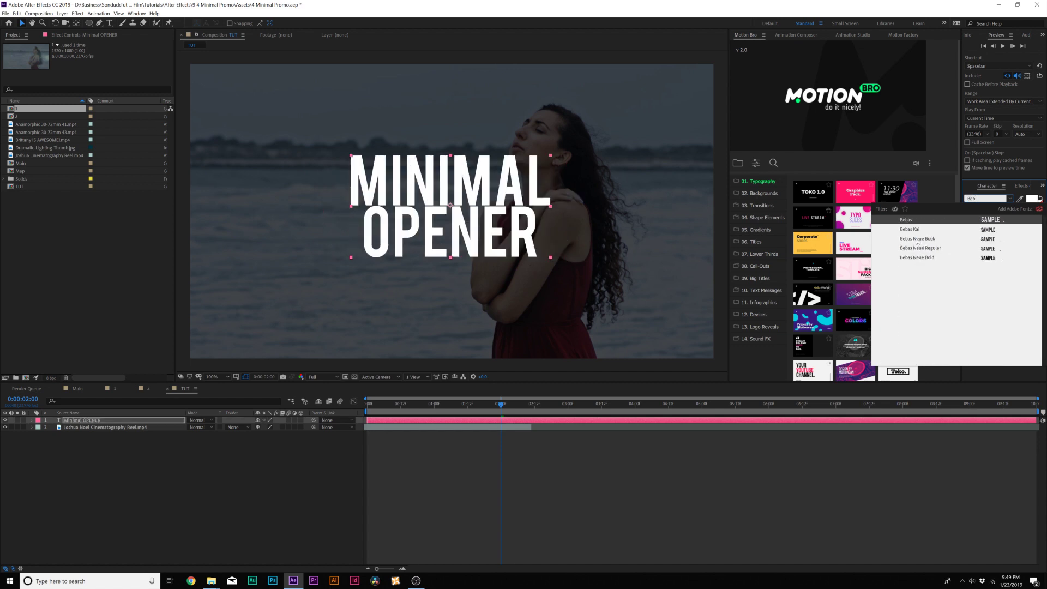
{"action": "left_click", "coordinate": [919, 248]}
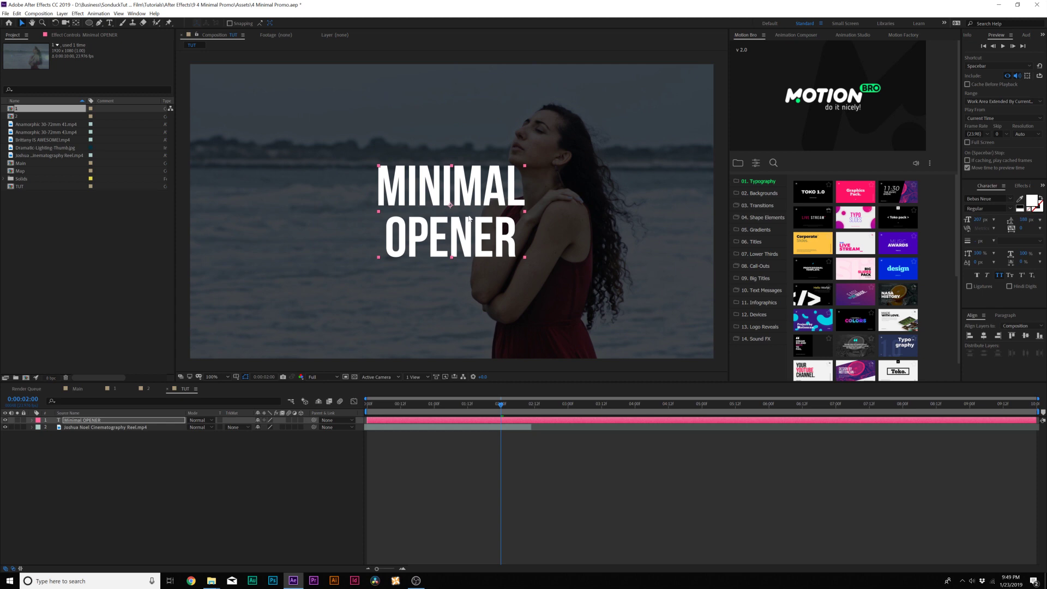
{"action": "left_click", "coordinate": [993, 198]}
{"action": "type", "text": "Mo"}
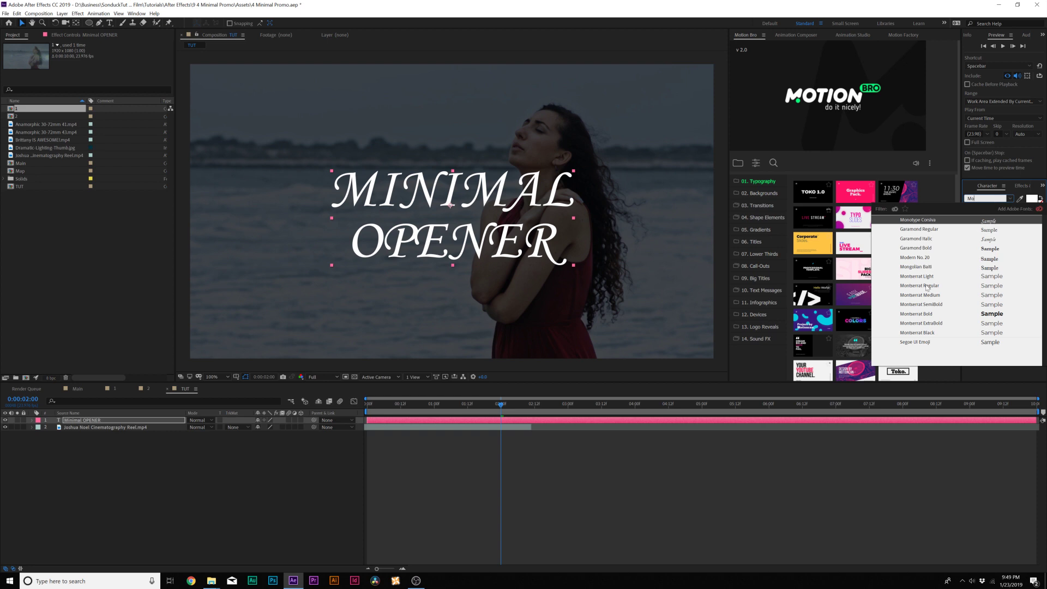
{"action": "left_click", "coordinate": [916, 313]}
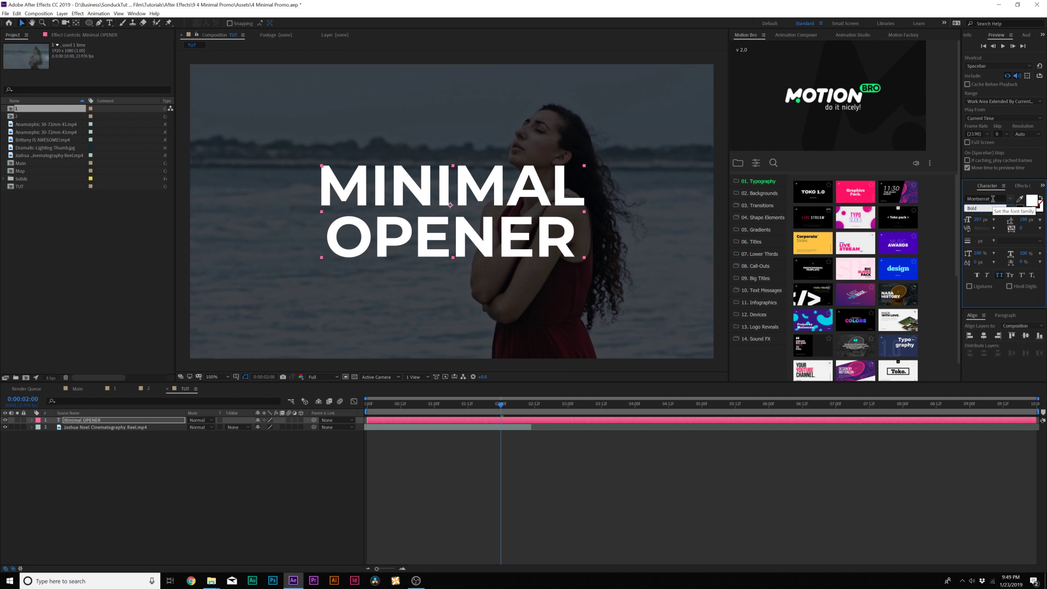
{"action": "left_click", "coordinate": [992, 198]}
{"action": "type", "text": "Gotham"}
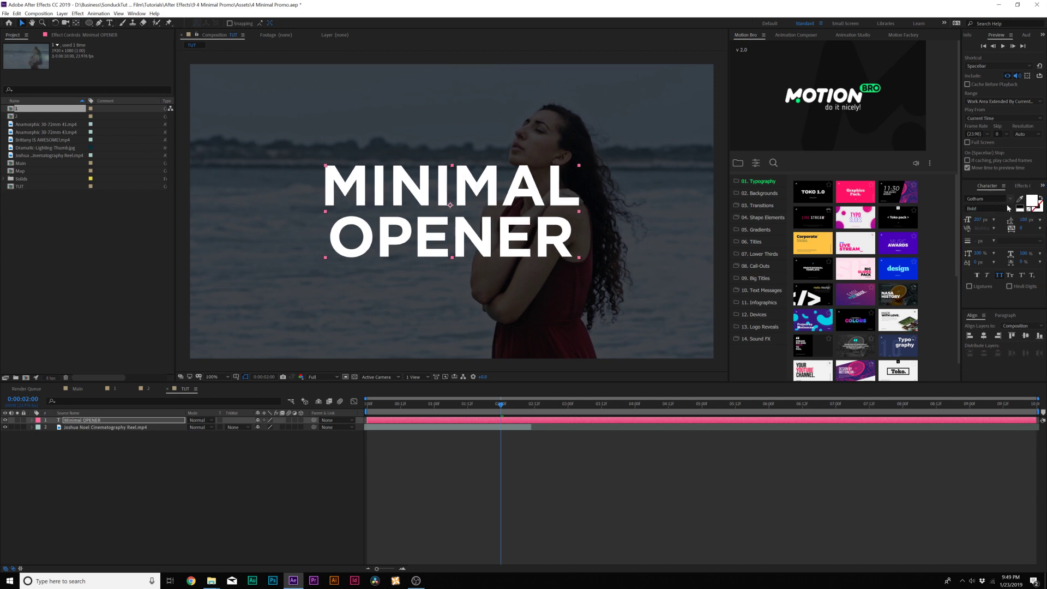
{"action": "left_click", "coordinate": [1008, 208]}
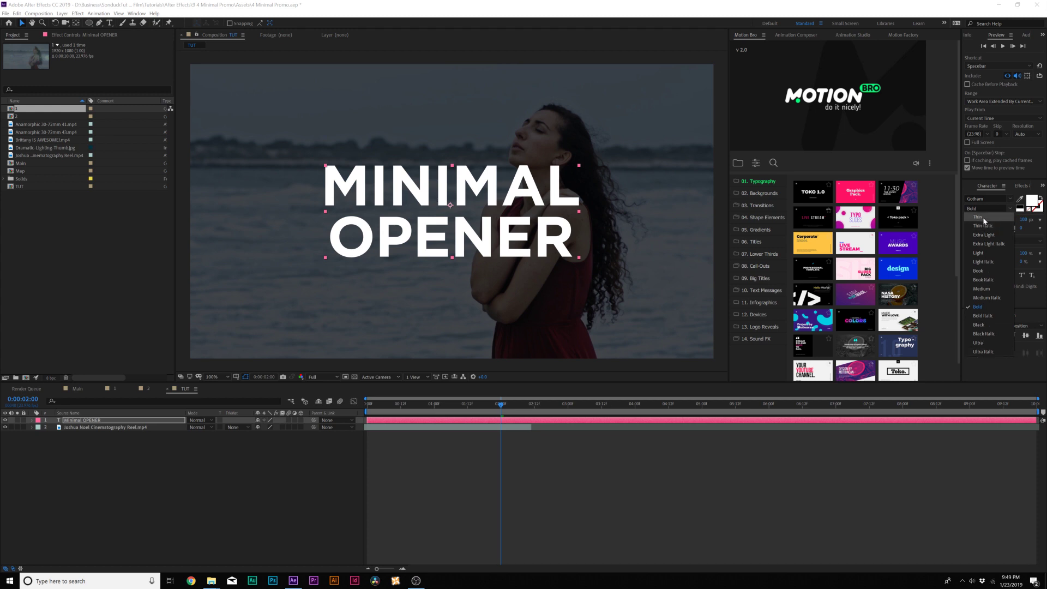
{"action": "left_click", "coordinate": [158, 505]}
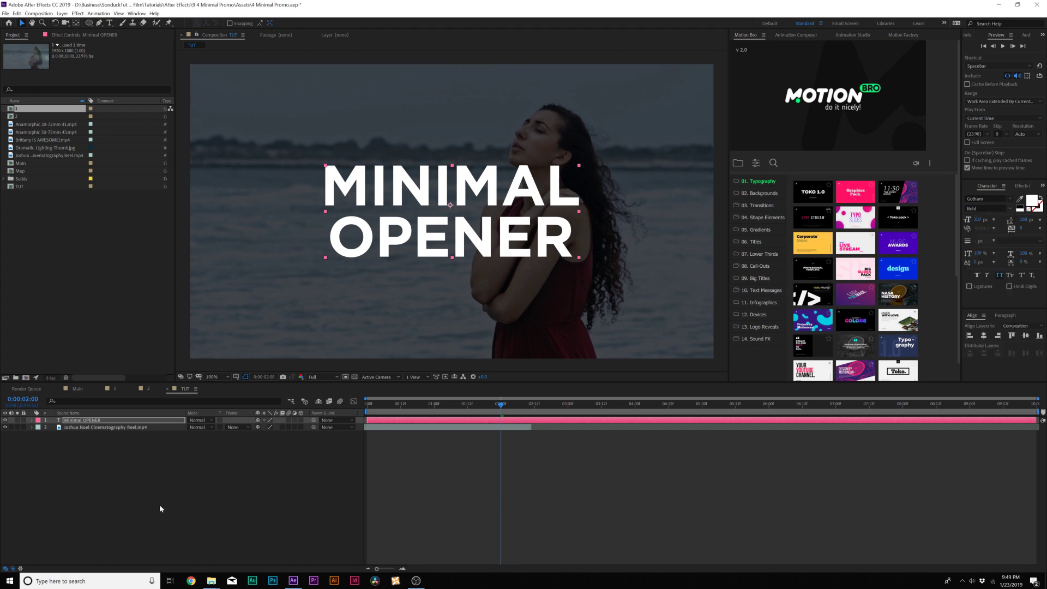
Step: Select the title text layer and centre-align its lines in the Paragraph panel
{"action": "left_click", "coordinate": [93, 422]}
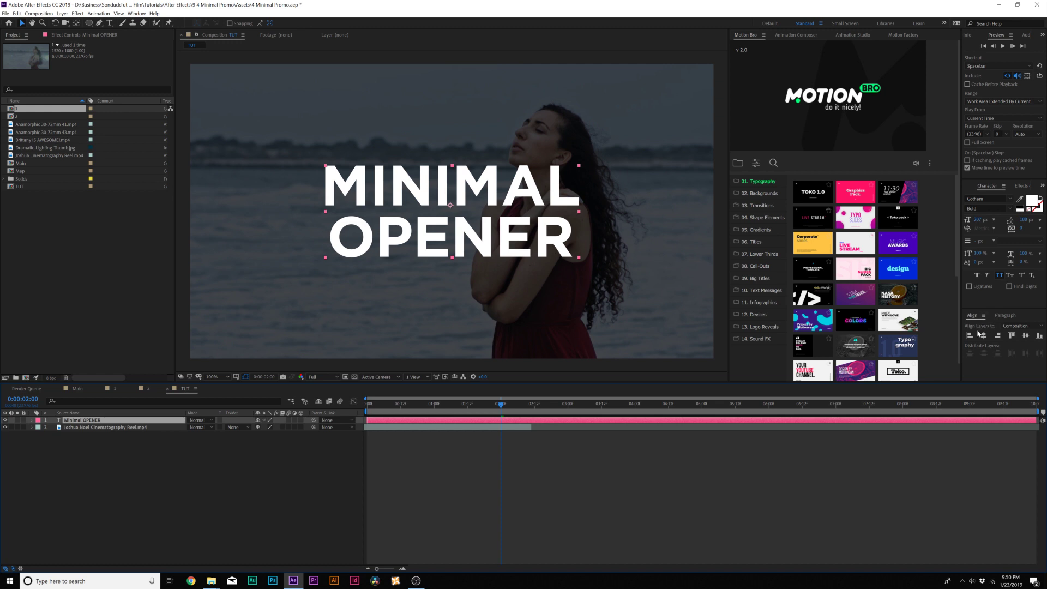
{"action": "left_click", "coordinate": [1004, 315]}
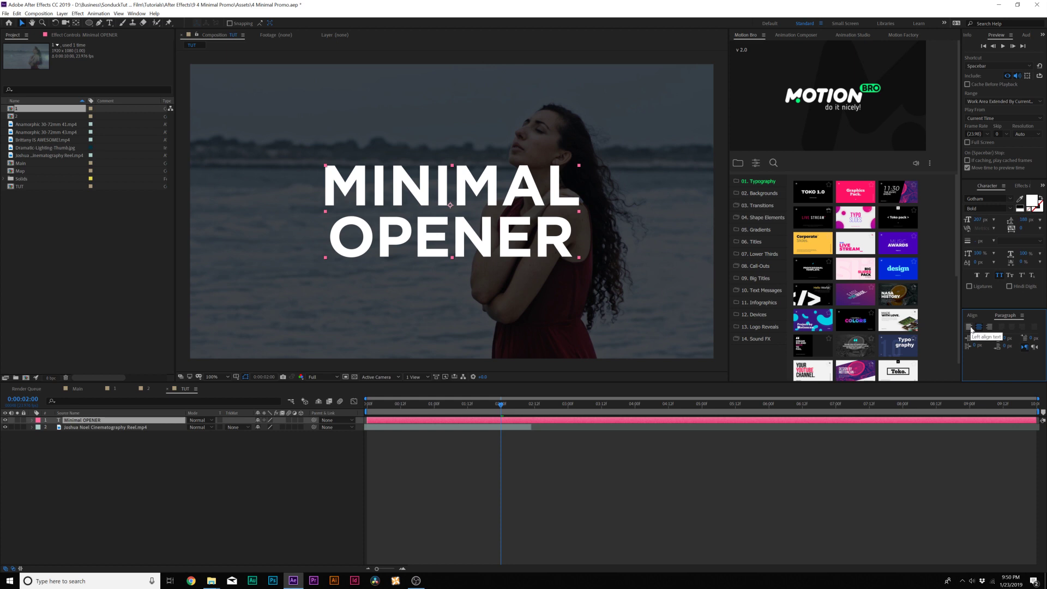
{"action": "left_click", "coordinate": [969, 327]}
{"action": "left_click", "coordinate": [971, 315]}
{"action": "left_click", "coordinate": [980, 335]}
{"action": "left_click", "coordinate": [248, 456]}
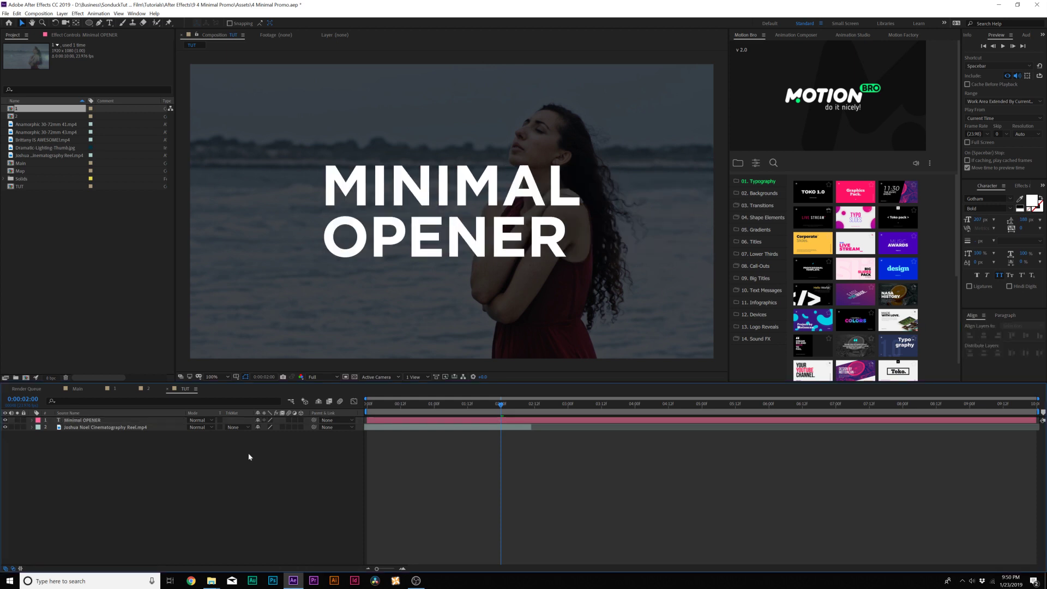
{"action": "left_click", "coordinate": [91, 421]}
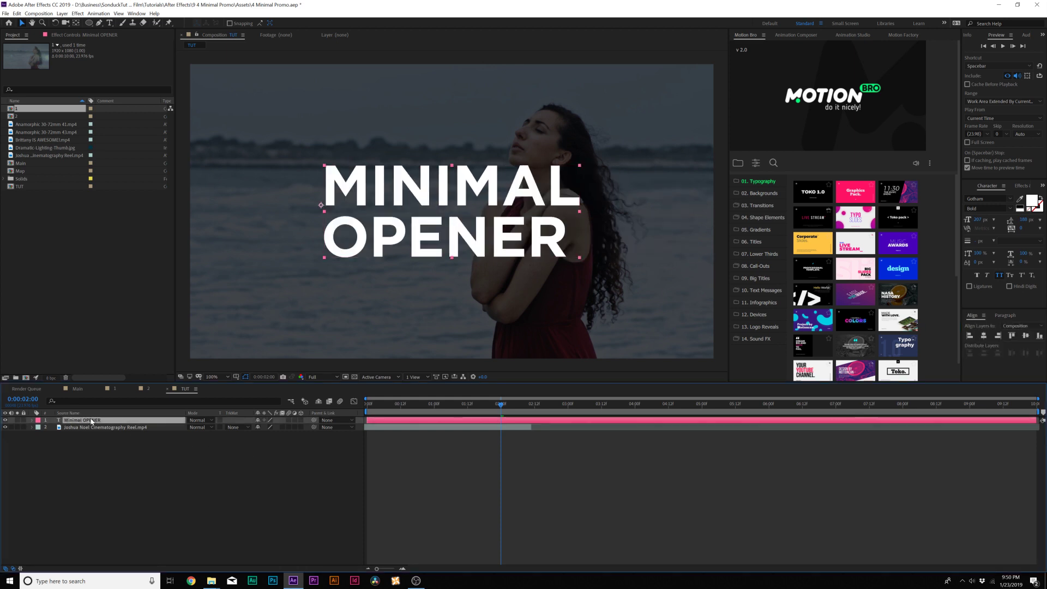
{"action": "left_click", "coordinate": [1018, 333]}
Step: Shrink the word OPENER's font size and set it to the Light weight
{"action": "left_click", "coordinate": [108, 24]}
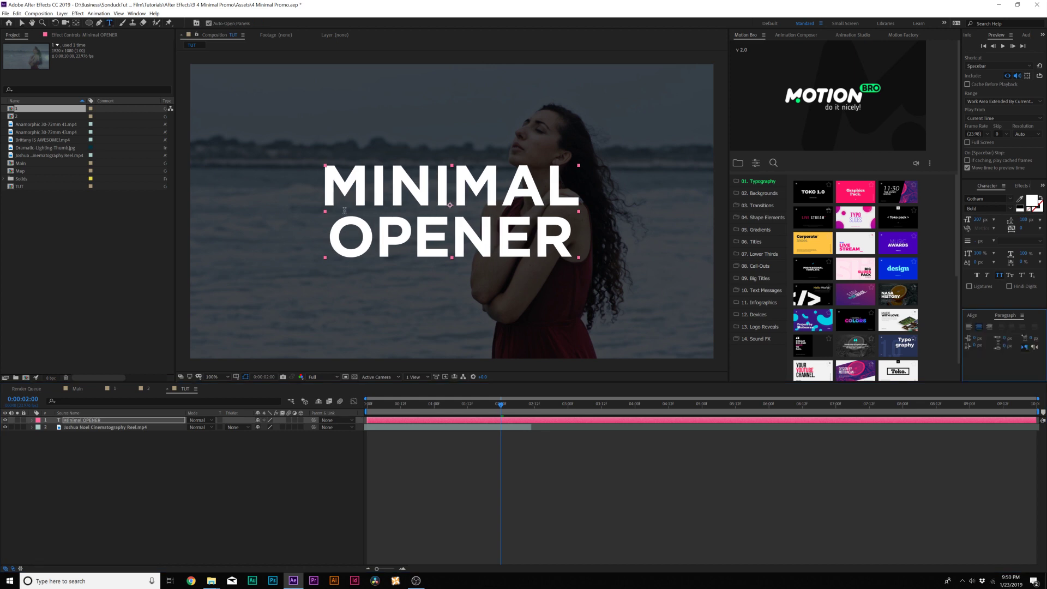
{"action": "left_click_drag", "start_coordinate": [329, 236], "coordinate": [563, 251]}
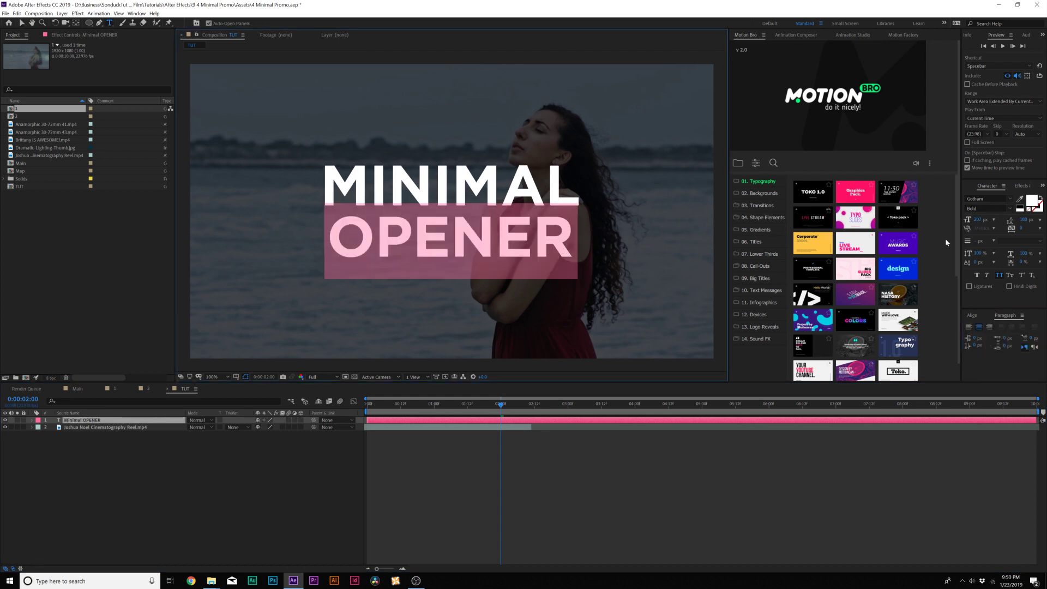
{"action": "left_click_drag", "start_coordinate": [977, 219], "coordinate": [951, 215]}
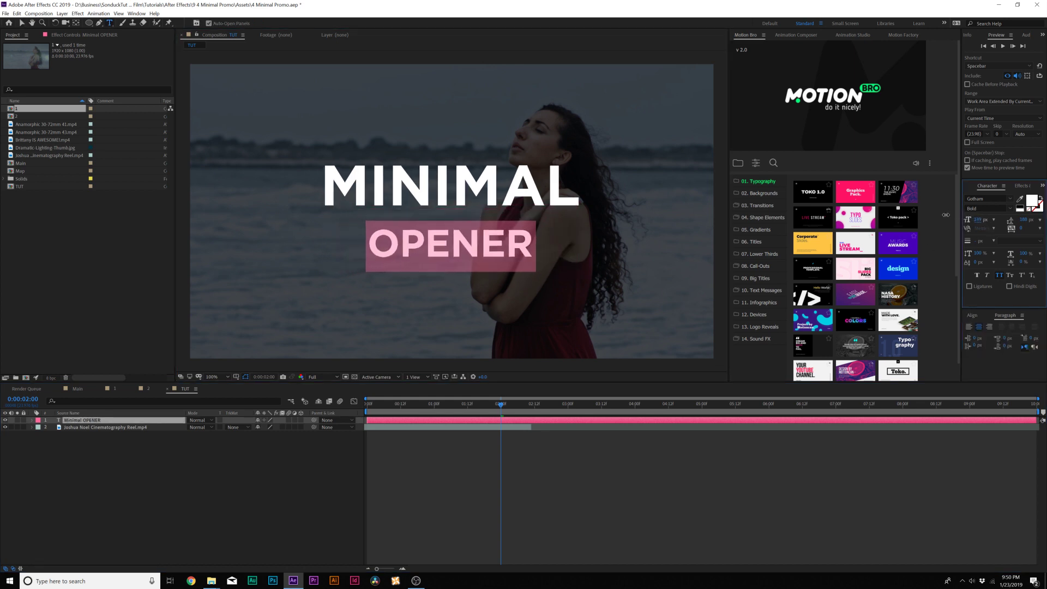
{"action": "left_click", "coordinate": [1007, 207]}
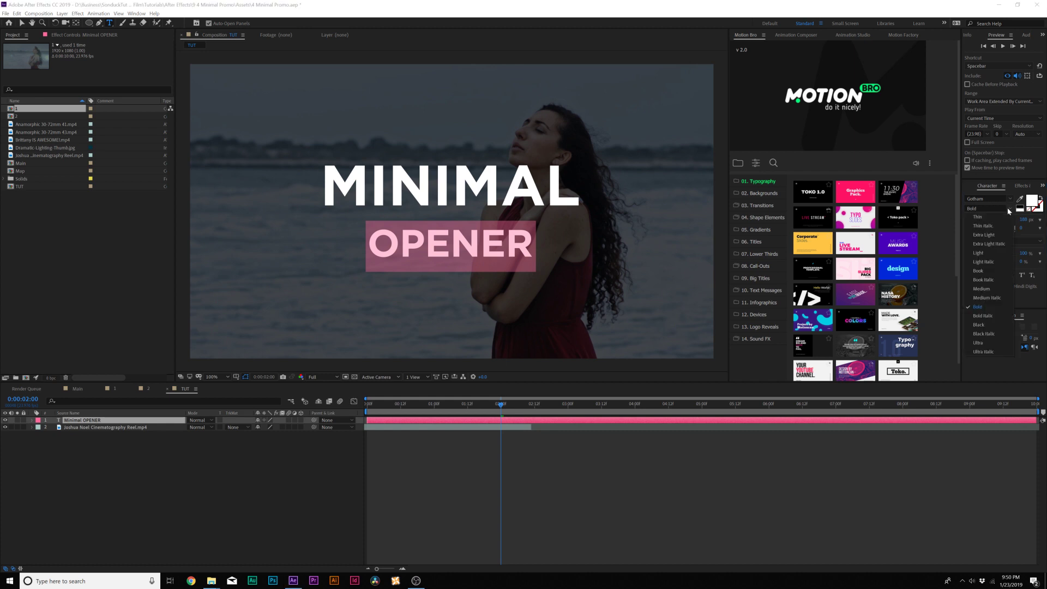
{"action": "left_click", "coordinate": [980, 253]}
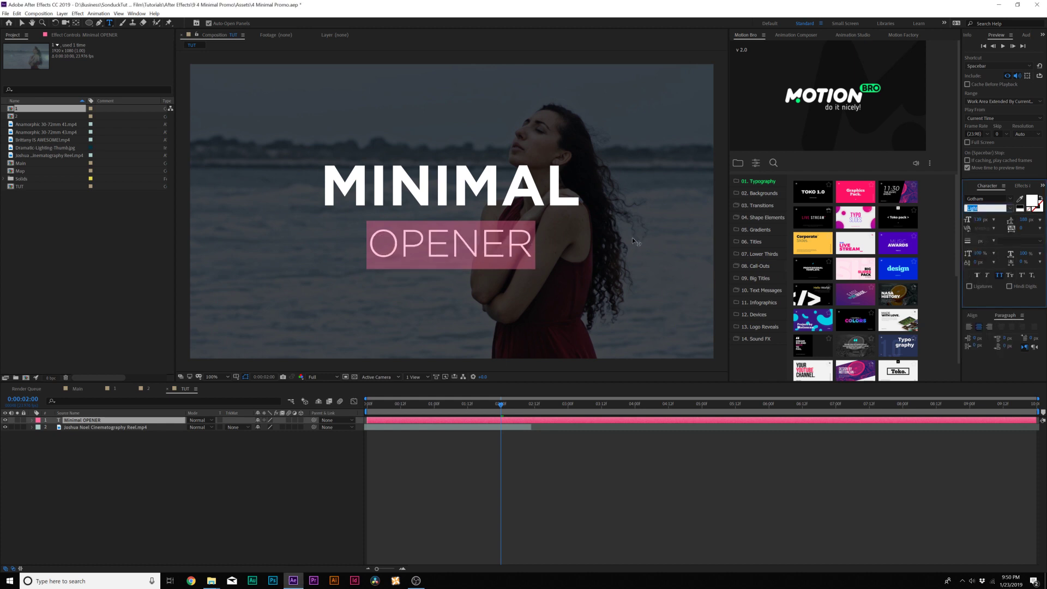
{"action": "key", "text": "Escape"}
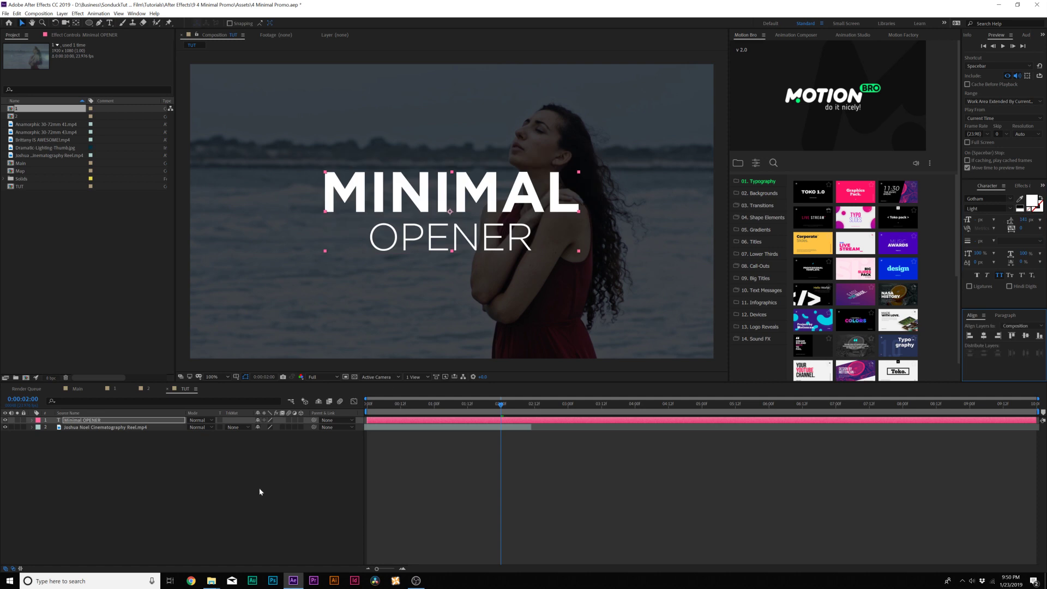
{"action": "left_click", "coordinate": [259, 446]}
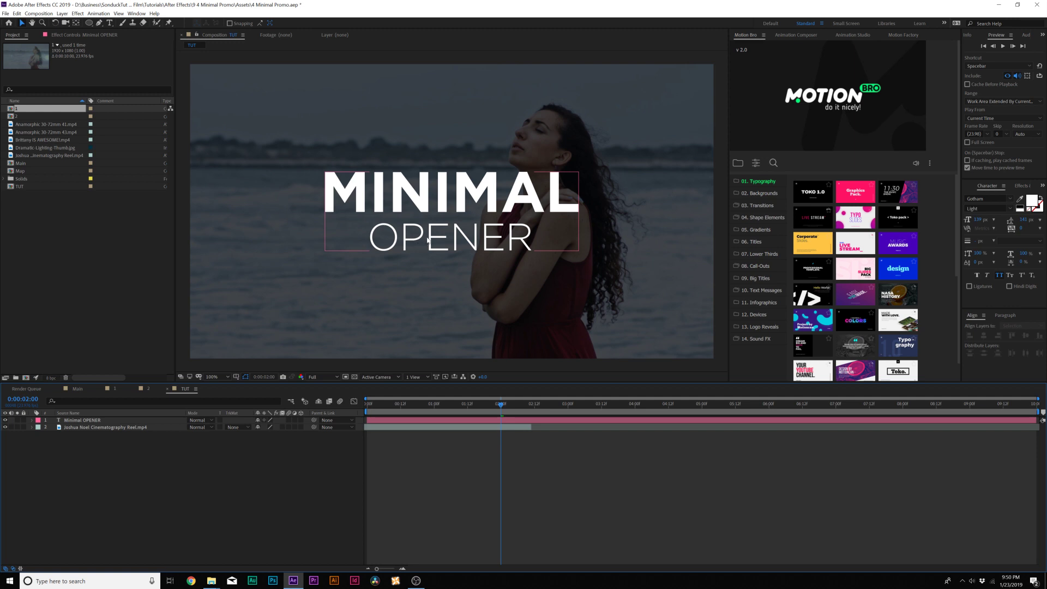
Step: Left-align the title and drag it left to the title/action safe margin
{"action": "left_click", "coordinate": [414, 238]}
{"action": "key", "text": "u"}
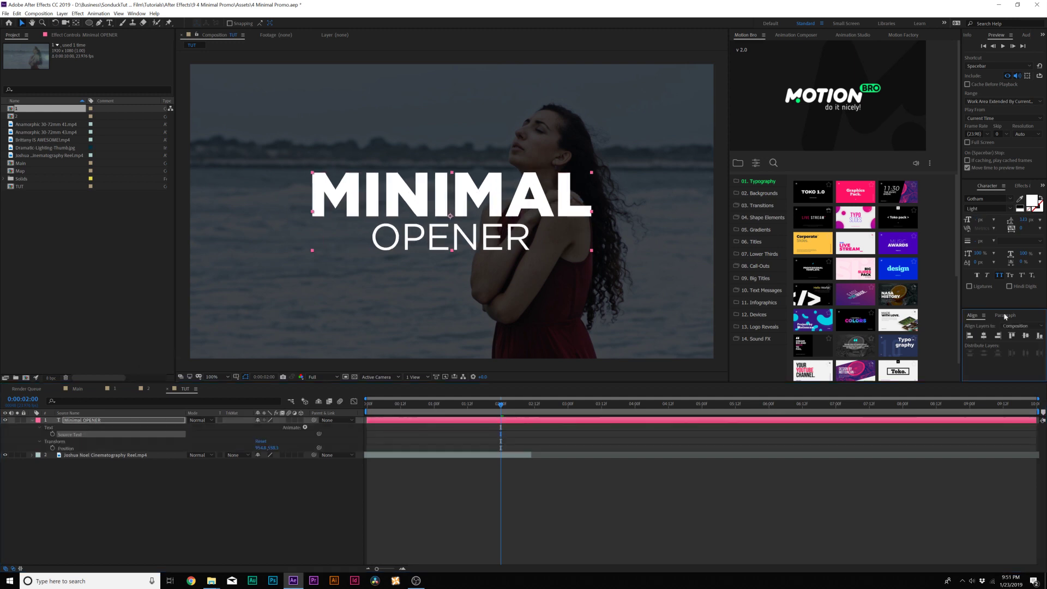
{"action": "left_click", "coordinate": [1005, 315]}
{"action": "left_click", "coordinate": [969, 327]}
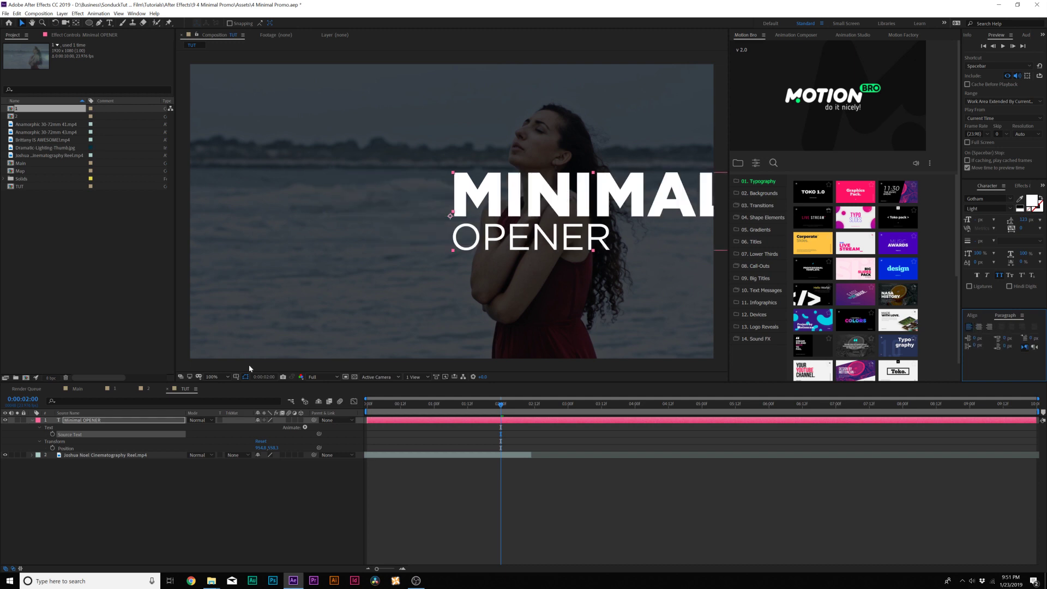
{"action": "left_click", "coordinate": [235, 377]}
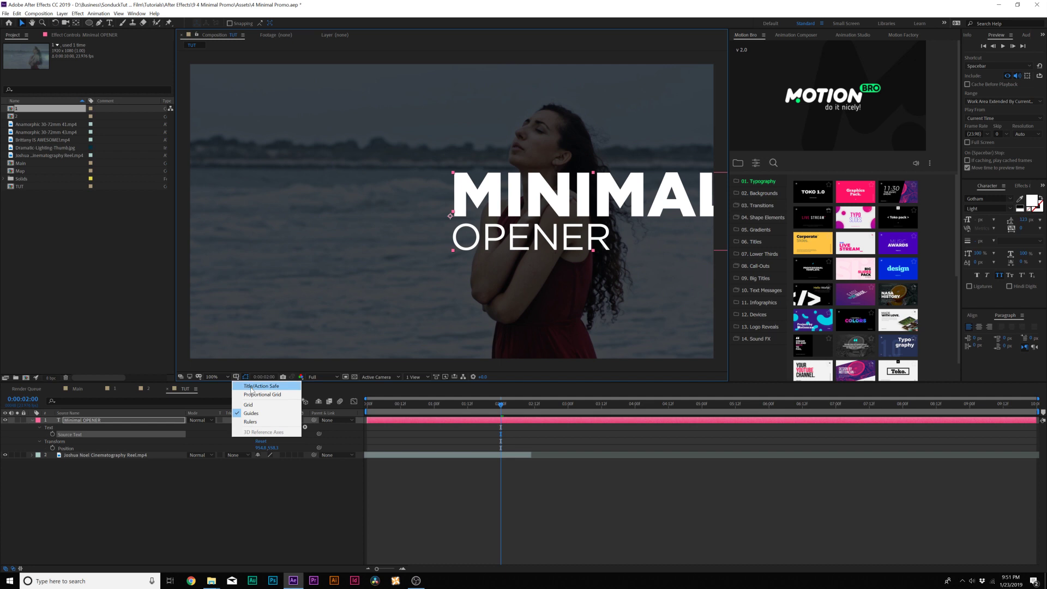
{"action": "left_click", "coordinate": [252, 386]}
{"action": "left_click_drag", "start_coordinate": [582, 202], "coordinate": [368, 204]}
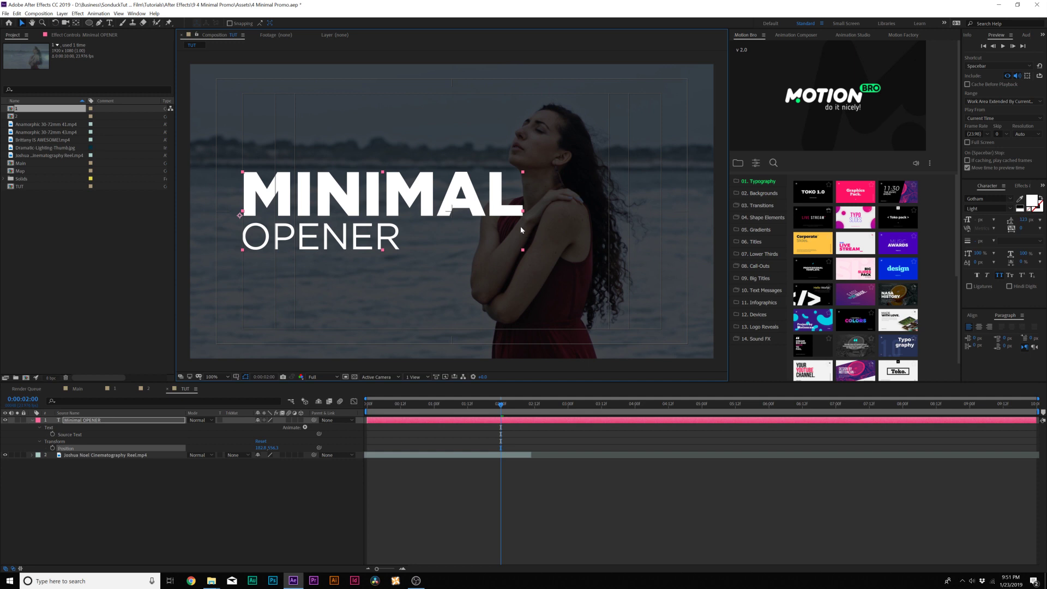
Step: Hide the safe-area guides, collapse the layer and reselect the title text layer
{"action": "left_click", "coordinate": [181, 468]}
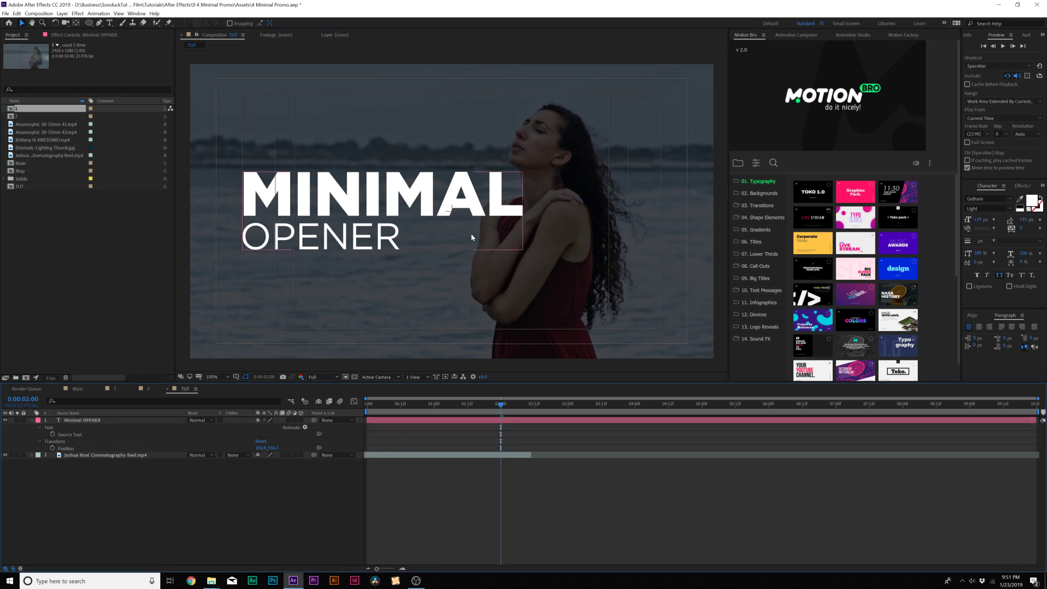
{"action": "key", "text": "u"}
{"action": "key", "text": "semicolon"}
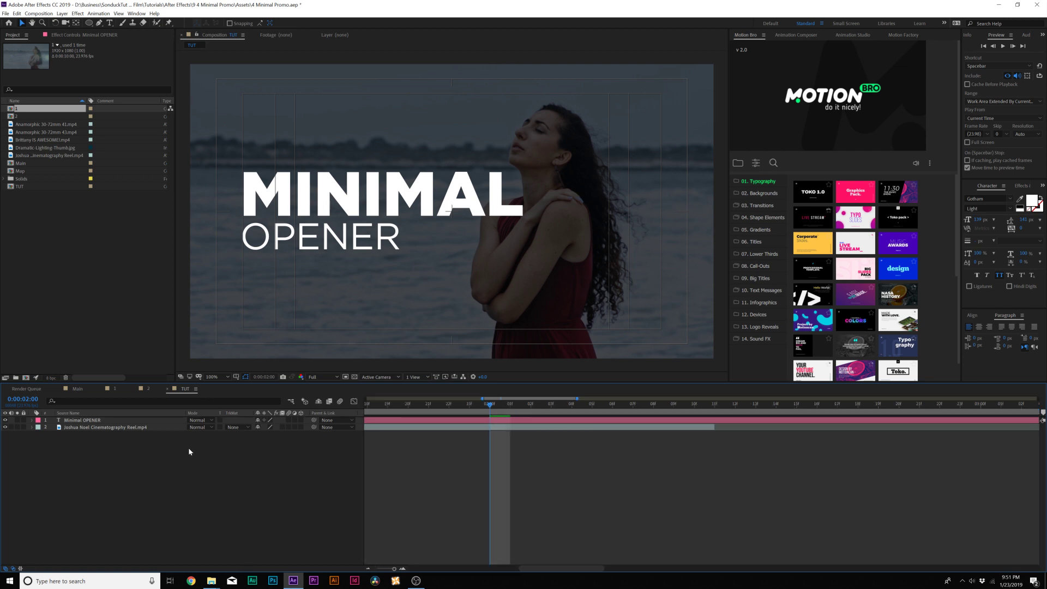
{"action": "key", "text": "apostrophe"}
{"action": "left_click", "coordinate": [353, 228]}
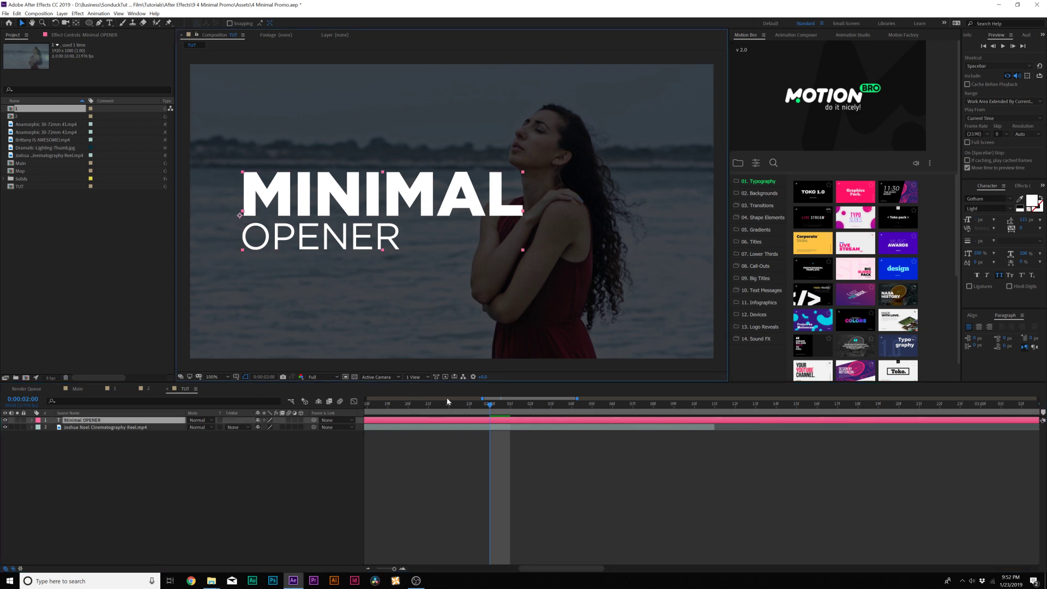
{"action": "key", "text": "minus"}
{"action": "key", "text": "minus"}
{"action": "key", "text": "minus"}
{"action": "key", "text": "minus"}
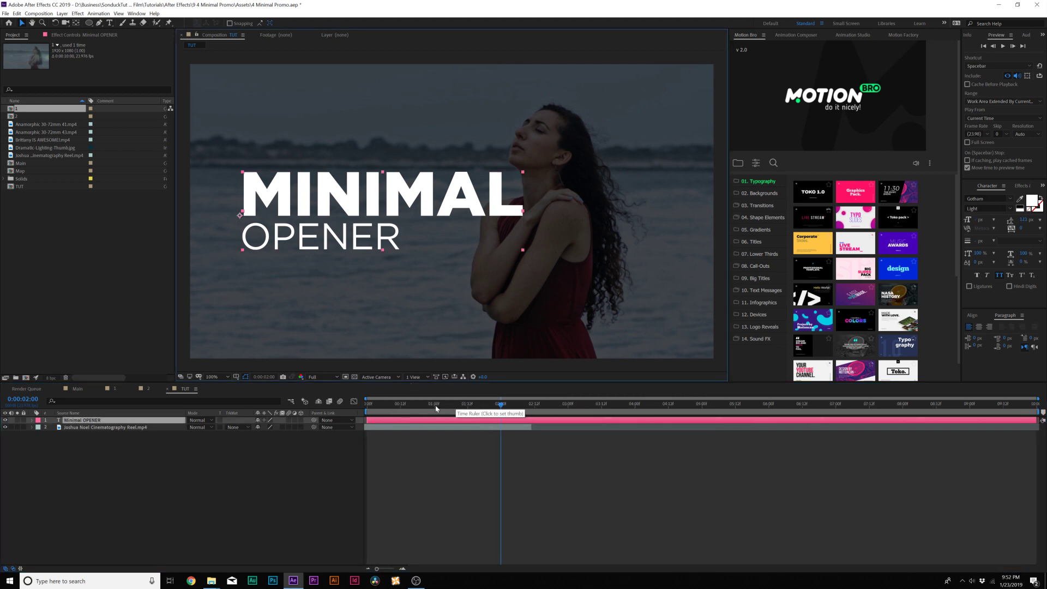
Step: At the start, add a Position animator pushing the title text 228 px down
{"action": "left_click_drag", "start_coordinate": [375, 410], "coordinate": [366, 411]}
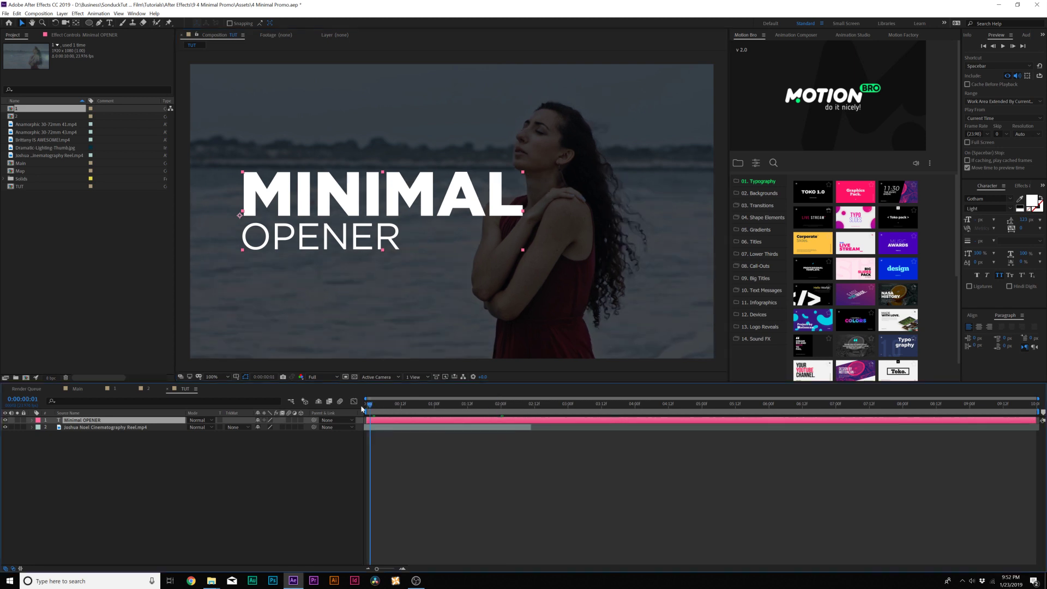
{"action": "left_click", "coordinate": [32, 421]}
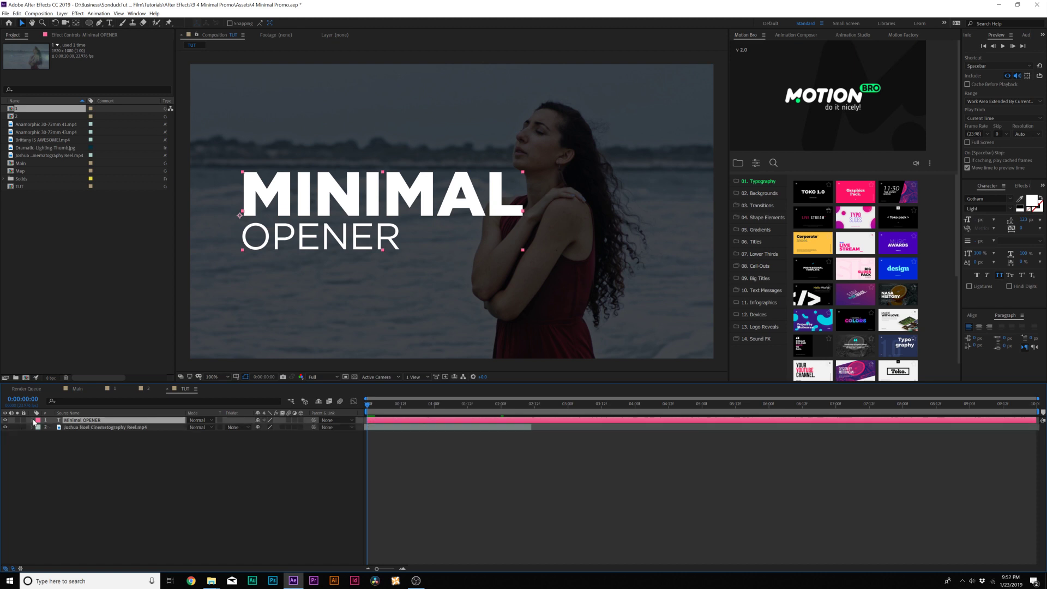
{"action": "left_click", "coordinate": [306, 428]}
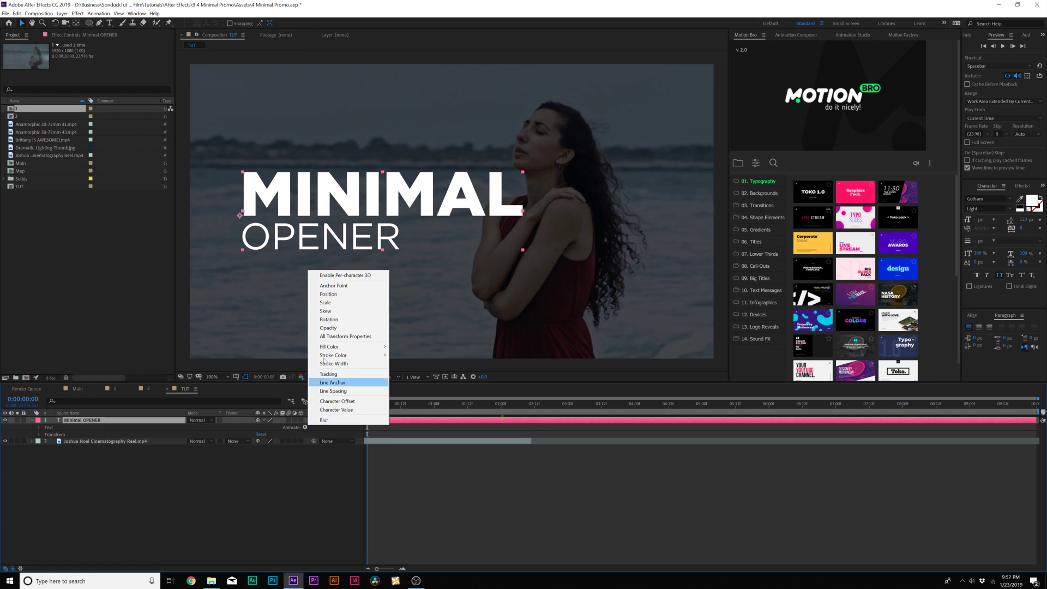
{"action": "left_click", "coordinate": [330, 294]}
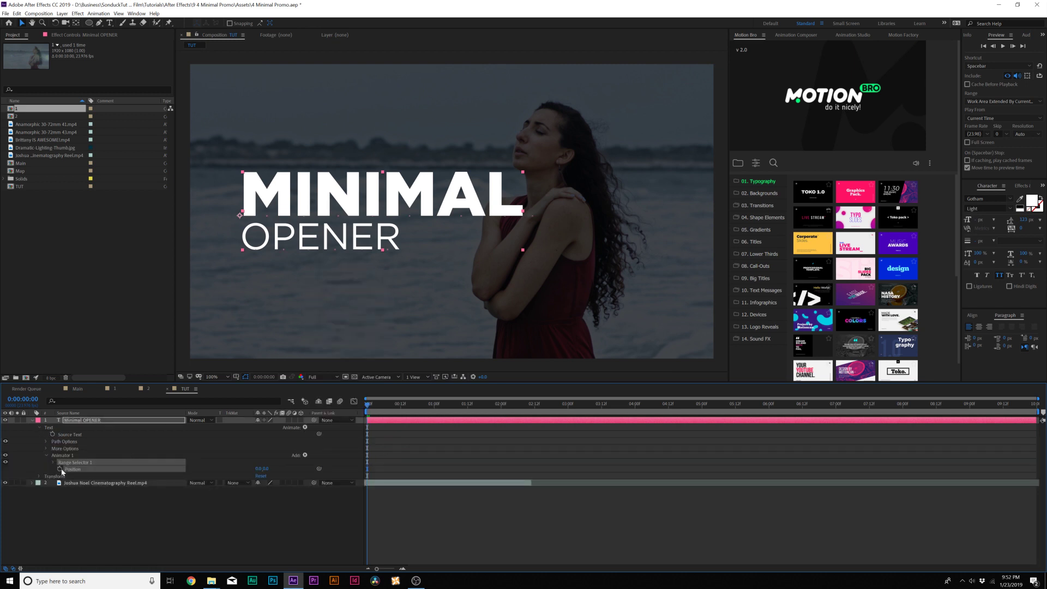
{"action": "left_click_drag", "start_coordinate": [265, 468], "coordinate": [365, 475]}
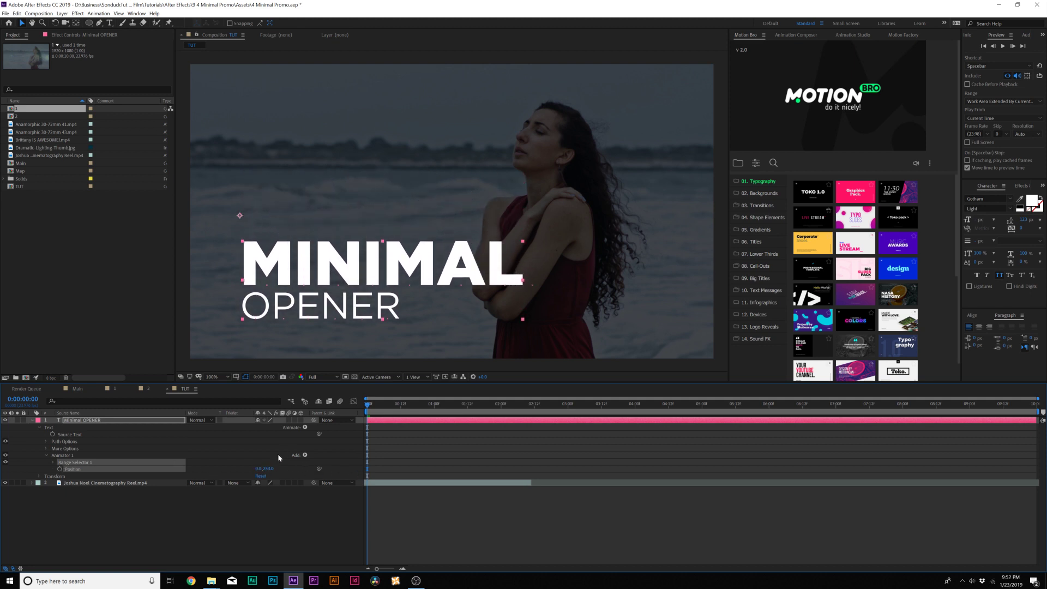
Step: Add Opacity to the text animator and lower it to 0% so the text vanishes
{"action": "left_click", "coordinate": [303, 461]}
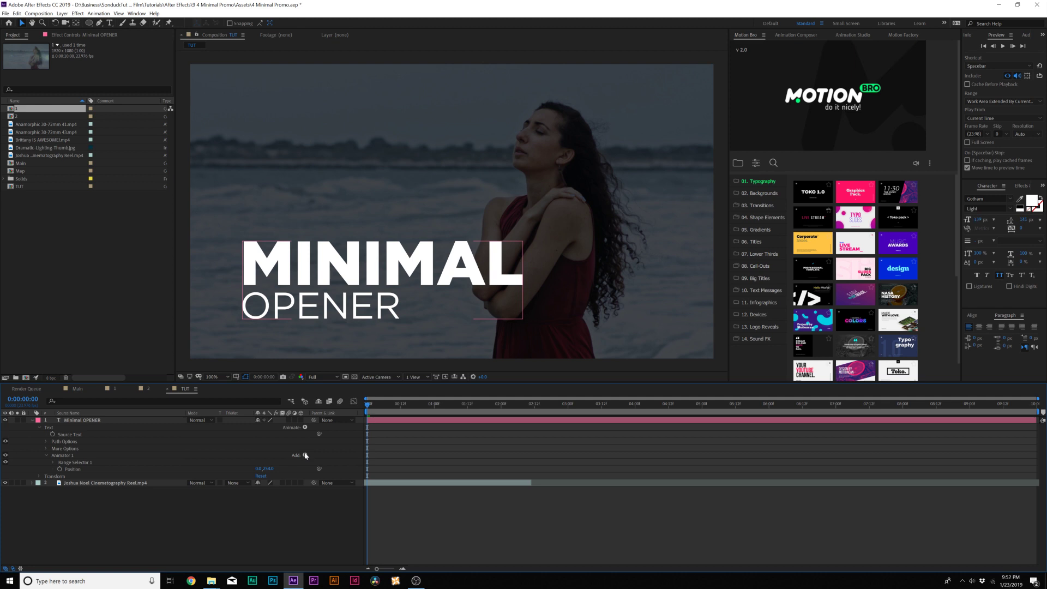
{"action": "left_click", "coordinate": [305, 455]}
{"action": "mouse_move", "coordinate": [319, 460]}
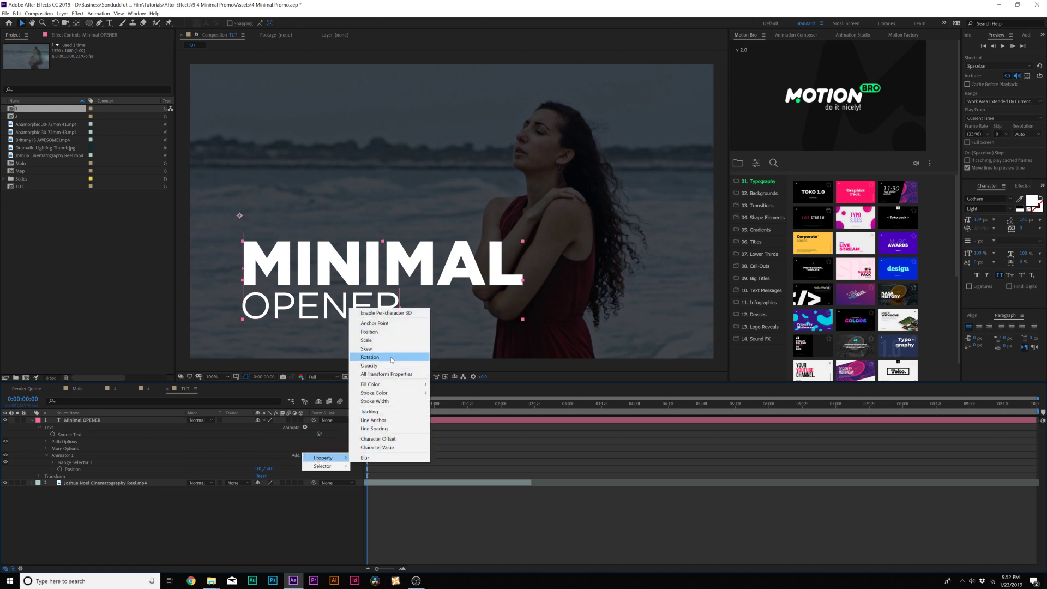
{"action": "left_click", "coordinate": [368, 365]}
{"action": "left_click_drag", "start_coordinate": [259, 476], "coordinate": [160, 476]}
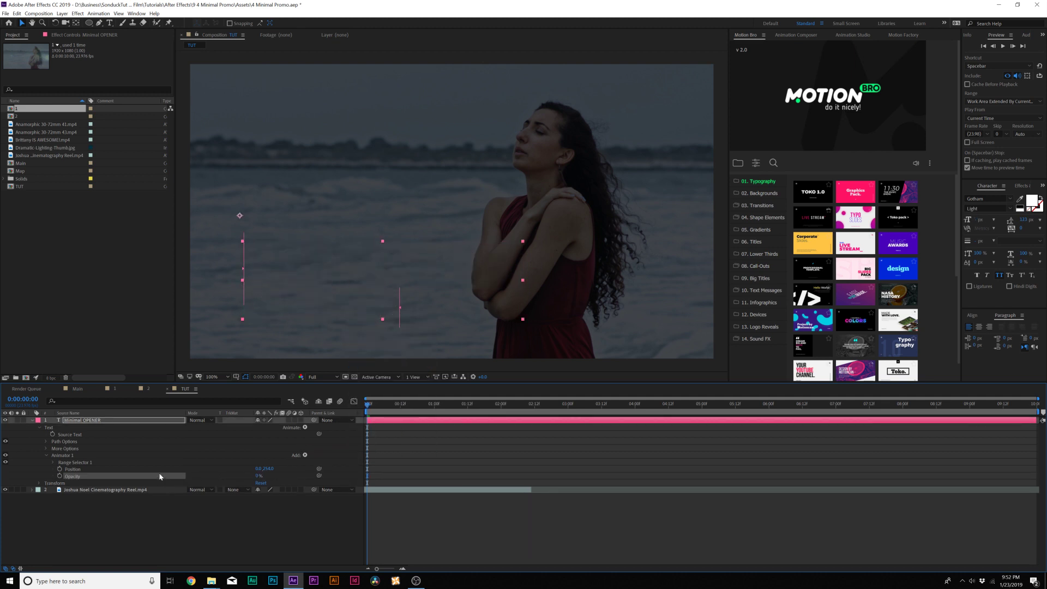
Step: Keyframe the Range Selector Start from 0% to 100% over the first second
{"action": "left_click", "coordinate": [51, 462]}
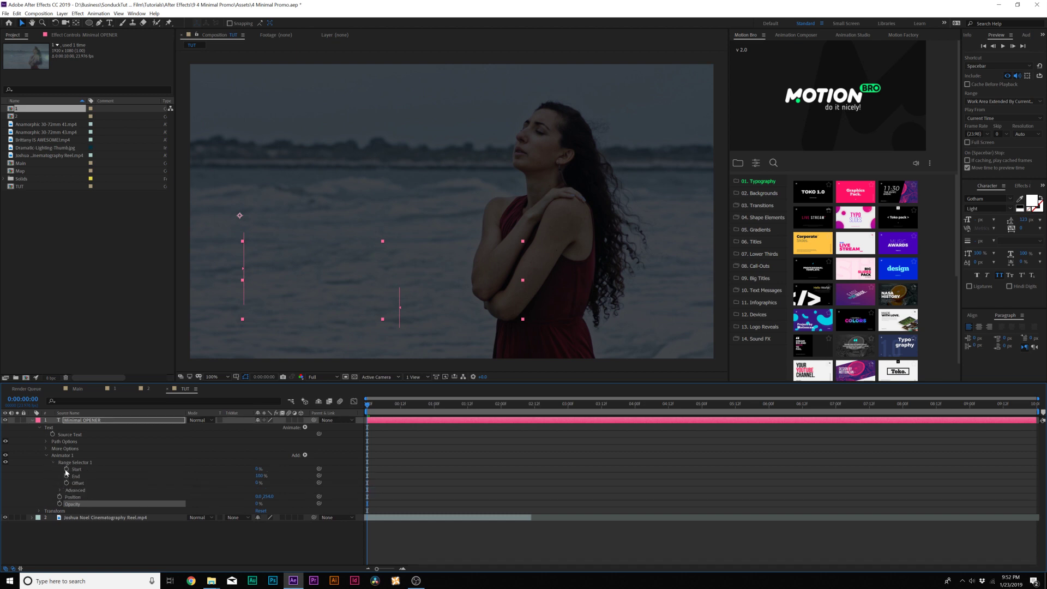
{"action": "left_click", "coordinate": [66, 470]}
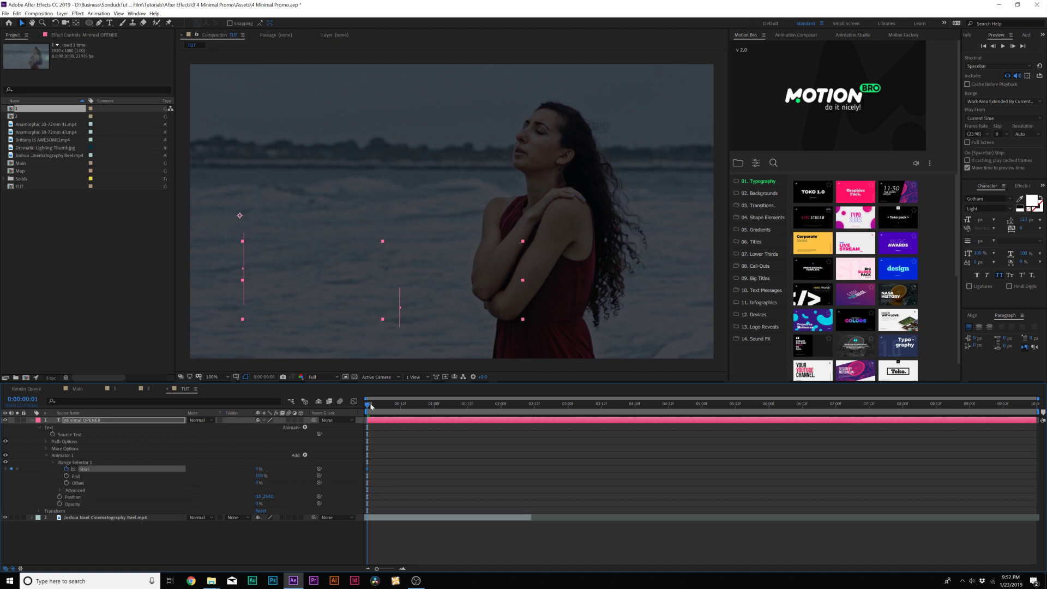
{"action": "left_click_drag", "start_coordinate": [368, 405], "coordinate": [440, 414]}
{"action": "left_click_drag", "start_coordinate": [260, 468], "coordinate": [356, 470]}
{"action": "left_click_drag", "start_coordinate": [423, 405], "coordinate": [448, 404]}
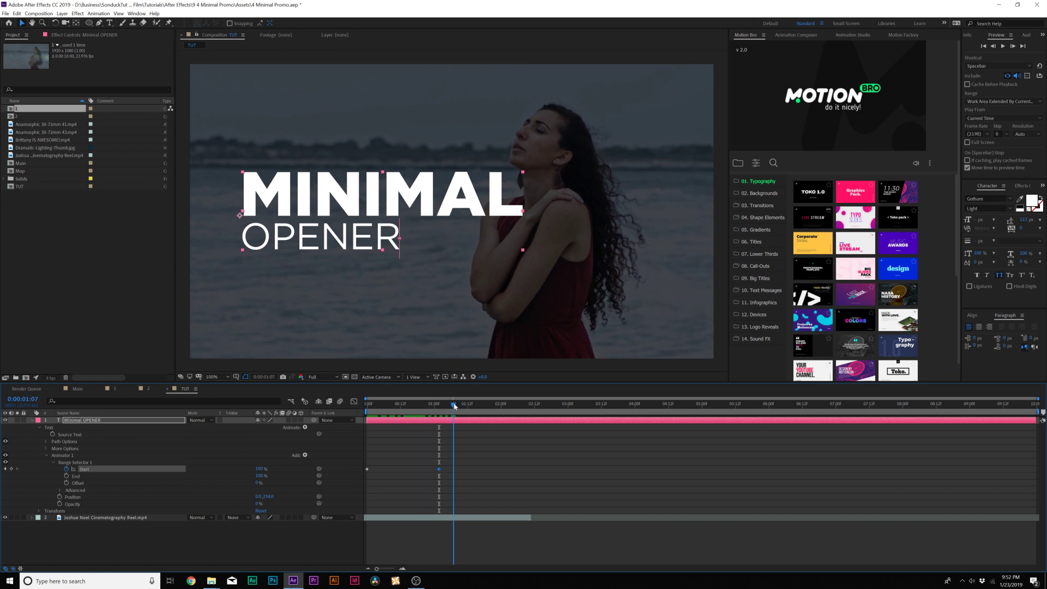
Step: Set the range selector's Advanced Based On option to Words
{"action": "left_click", "coordinate": [61, 491]}
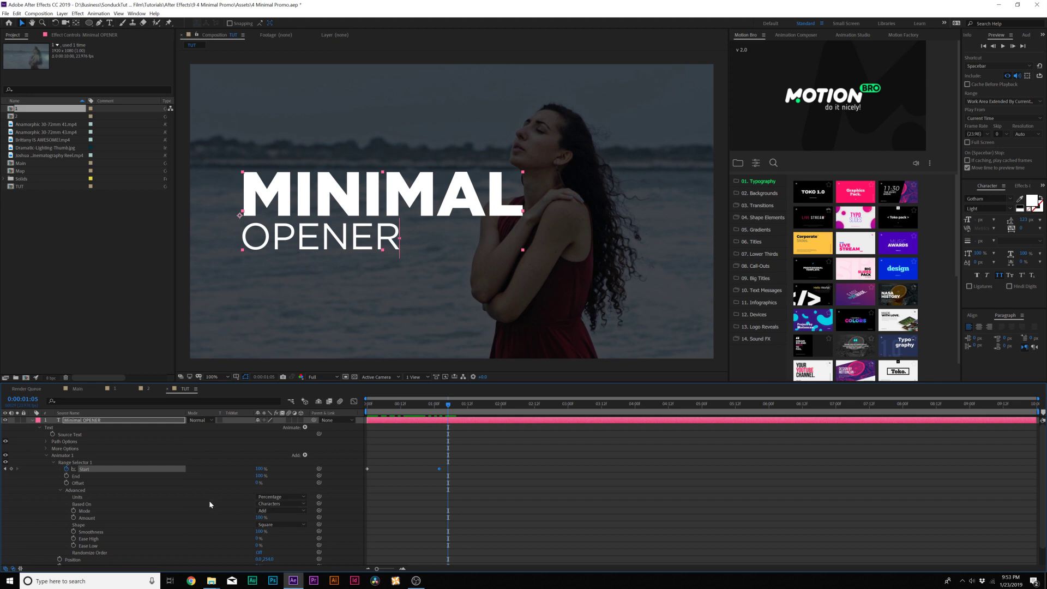
{"action": "left_click", "coordinate": [278, 504]}
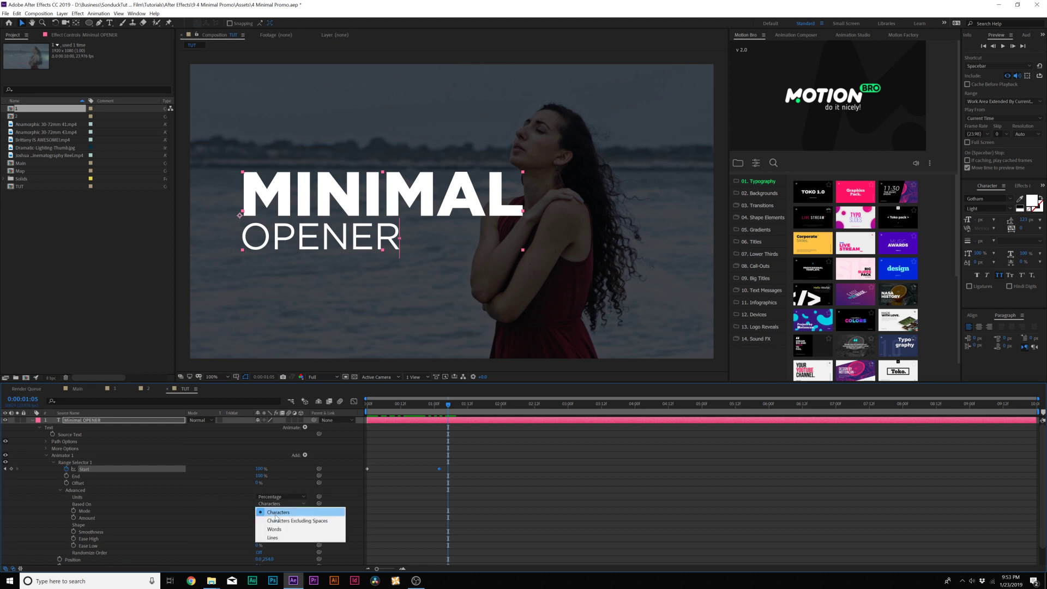
{"action": "left_click", "coordinate": [275, 528]}
{"action": "left_click_drag", "start_coordinate": [418, 404], "coordinate": [440, 409]}
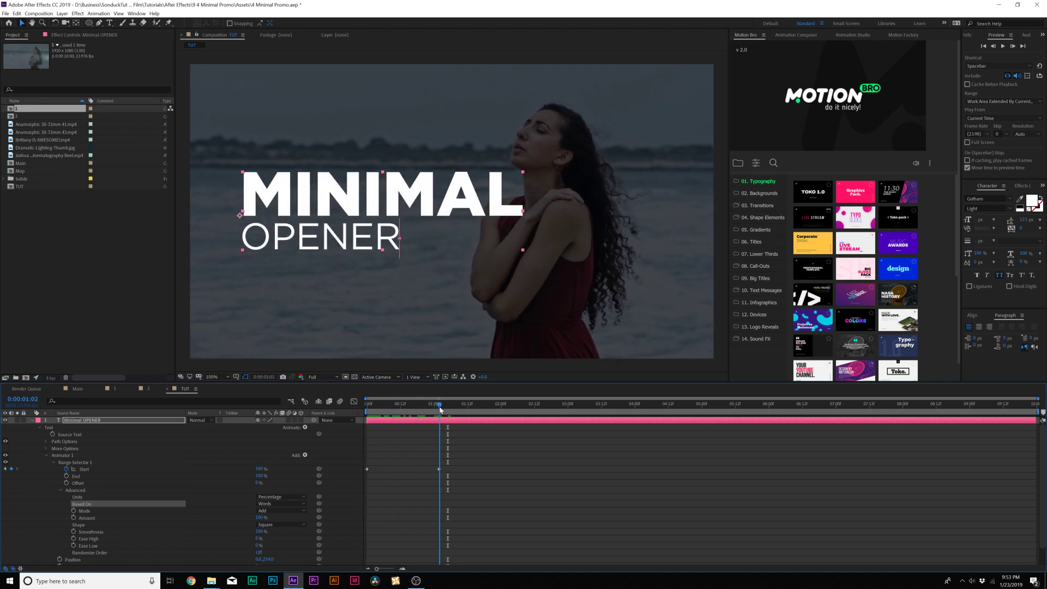
{"action": "left_click_drag", "start_coordinate": [462, 455], "coordinate": [325, 479]}
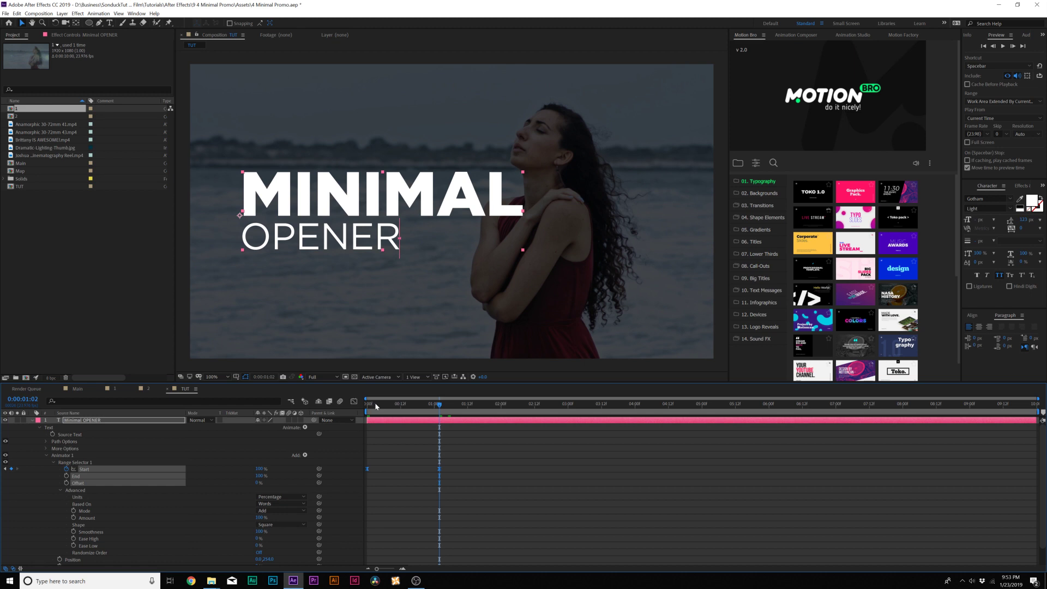
{"action": "left_click_drag", "start_coordinate": [375, 406], "coordinate": [440, 414]}
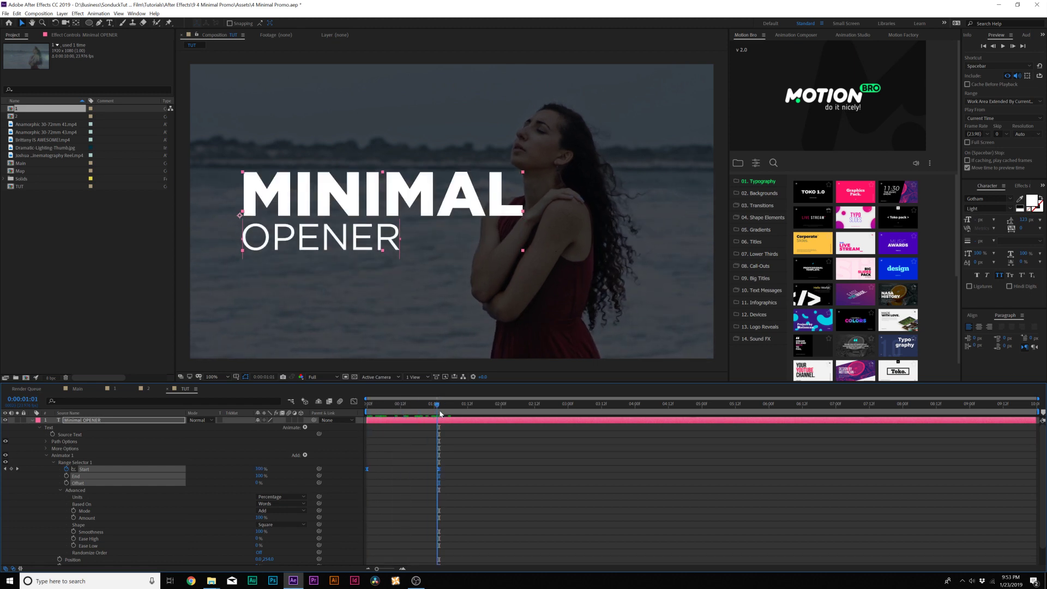
Step: Try the selector smoothness at about 51%, then set it back to 100% and preview
{"action": "left_click_drag", "start_coordinate": [260, 529], "coordinate": [234, 529]}
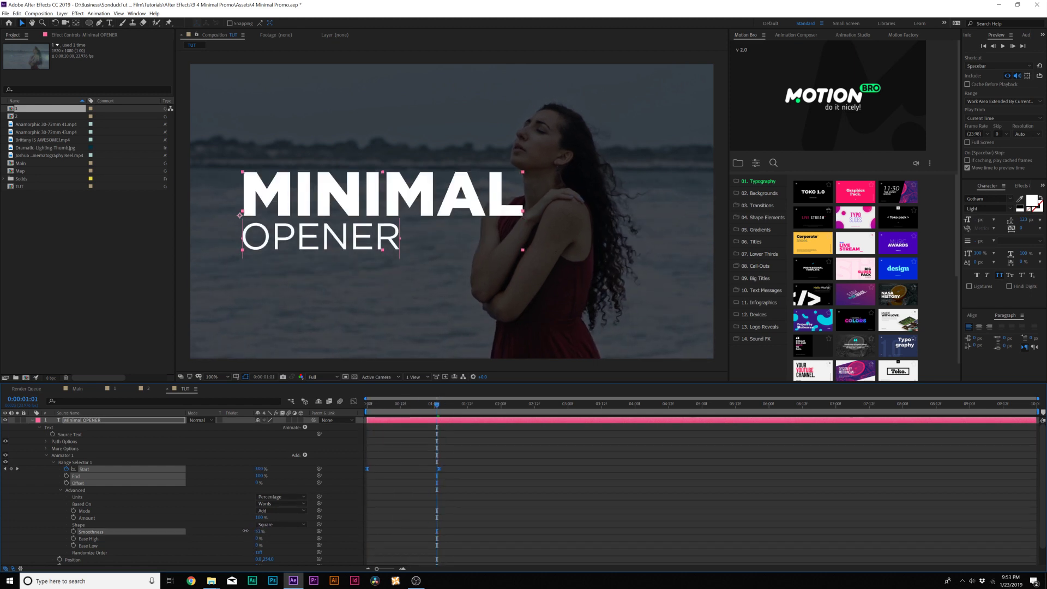
{"action": "left_click_drag", "start_coordinate": [398, 406], "coordinate": [451, 408]}
{"action": "key", "text": "space"}
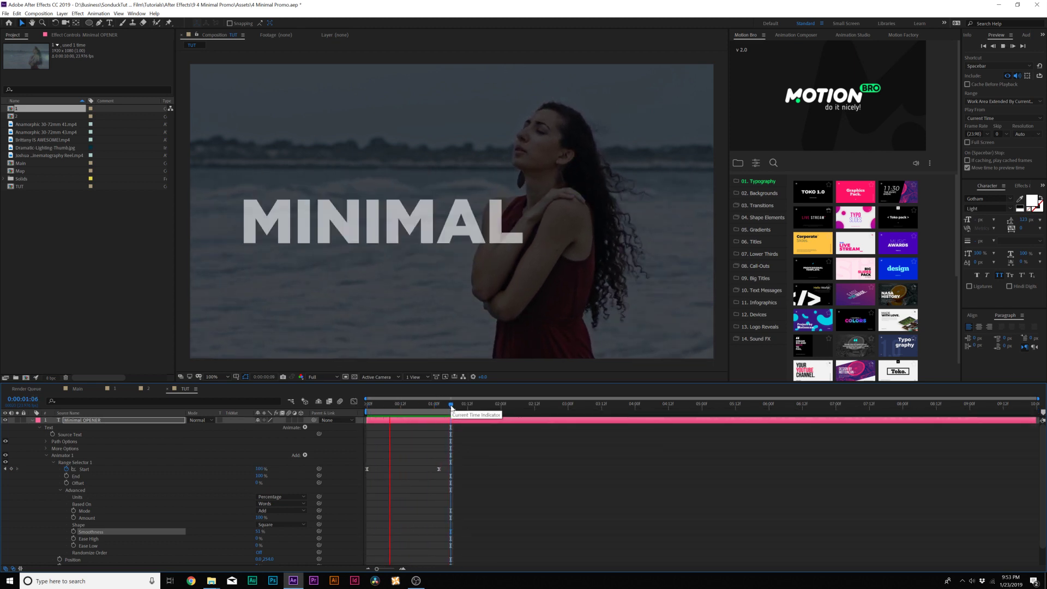
{"action": "key", "text": "space"}
{"action": "left_click", "coordinate": [259, 531]}
{"action": "type", "text": "100"}
{"action": "key", "text": "Return"}
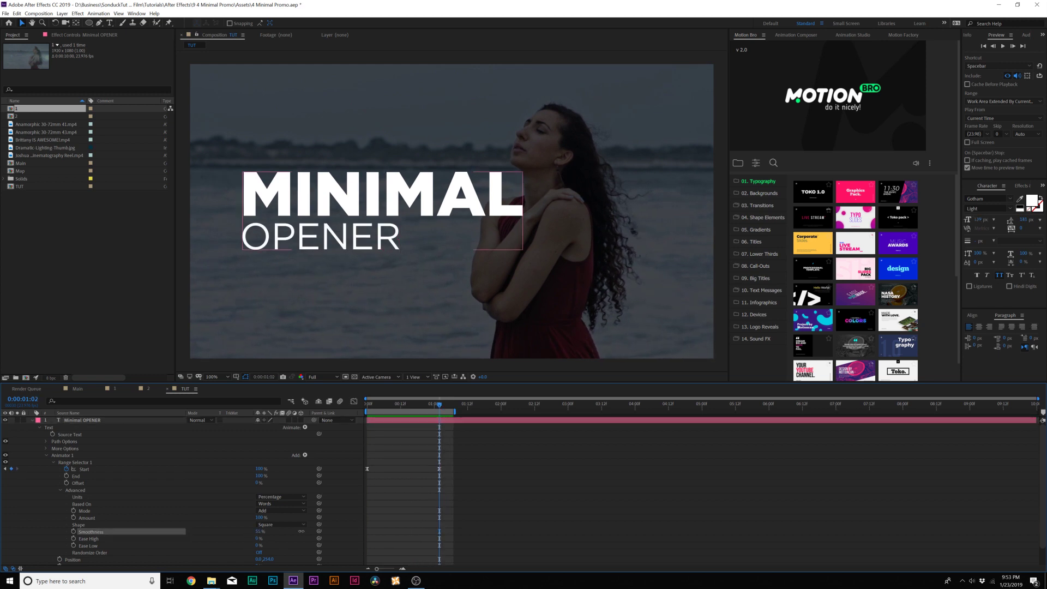
{"action": "key", "text": "space"}
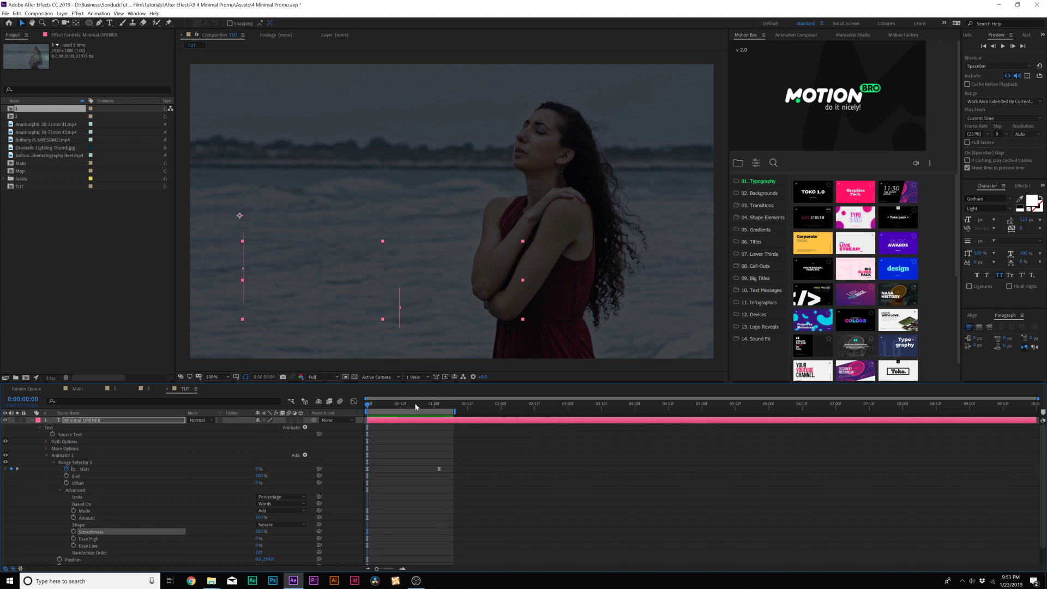
{"action": "key", "text": "space"}
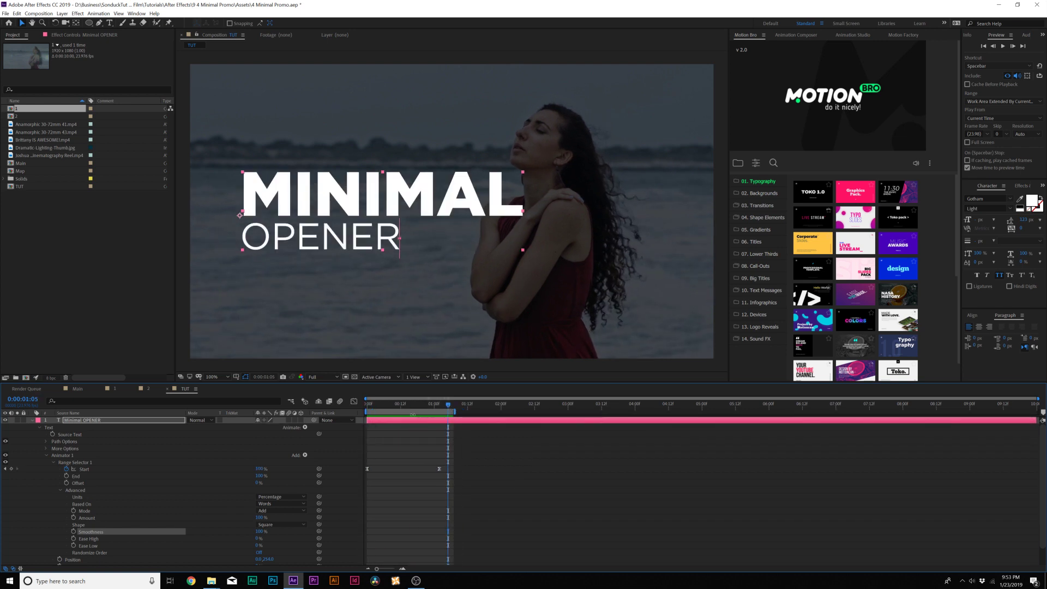
Step: Collapse and deselect the title layer, then preview the word-by-word reveal
{"action": "left_click", "coordinate": [31, 422]}
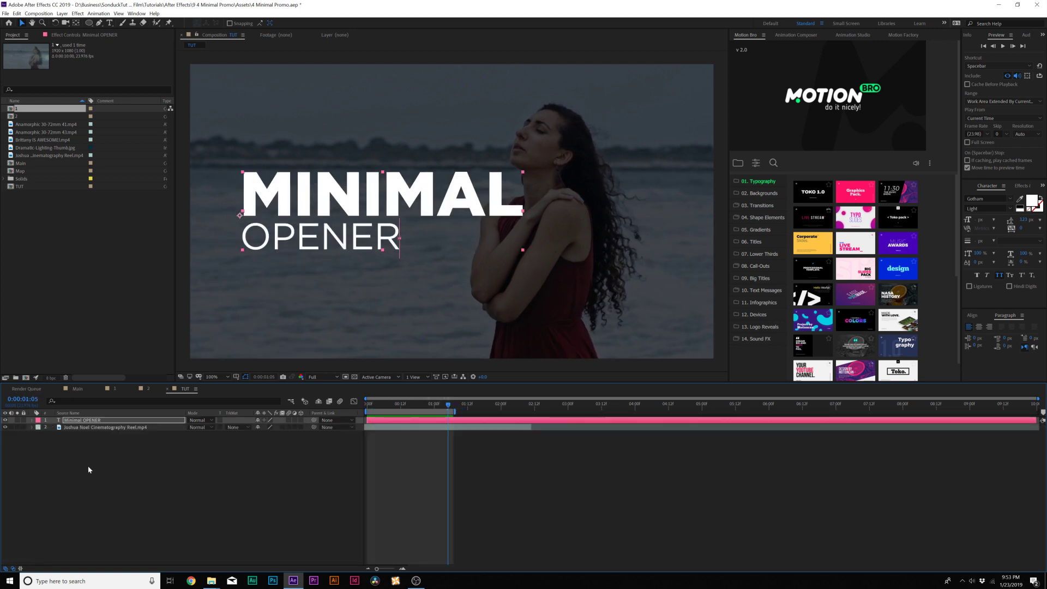
{"action": "left_click", "coordinate": [129, 451]}
{"action": "key", "text": "space"}
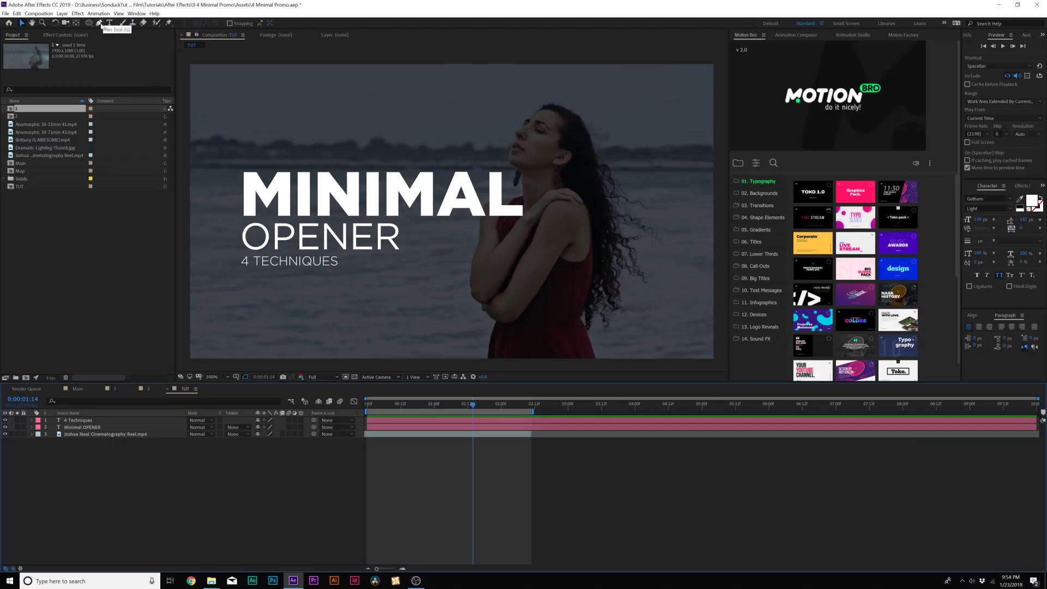
Step: Choose the Pen tool with Fill set to None and a Solid Color stroke
{"action": "left_click", "coordinate": [100, 23]}
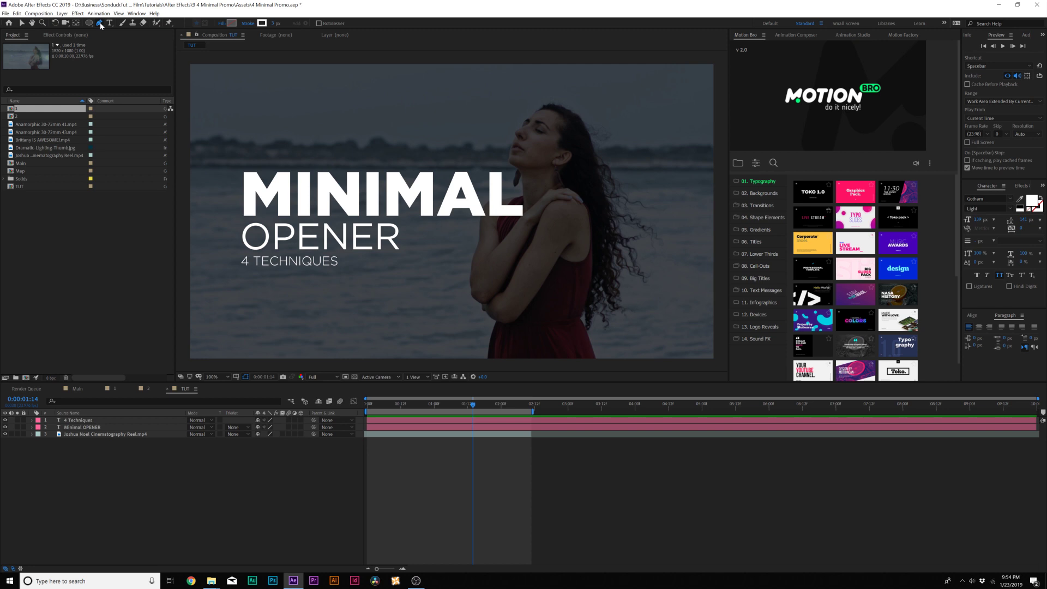
{"action": "left_click", "coordinate": [221, 24]}
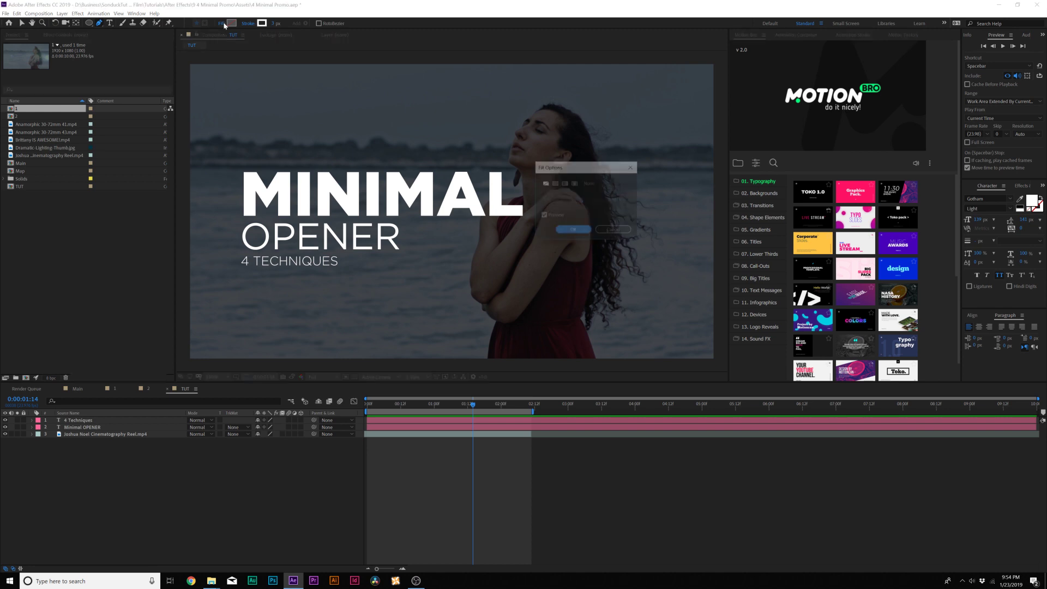
{"action": "left_click", "coordinate": [545, 183]}
{"action": "left_click", "coordinate": [573, 230]}
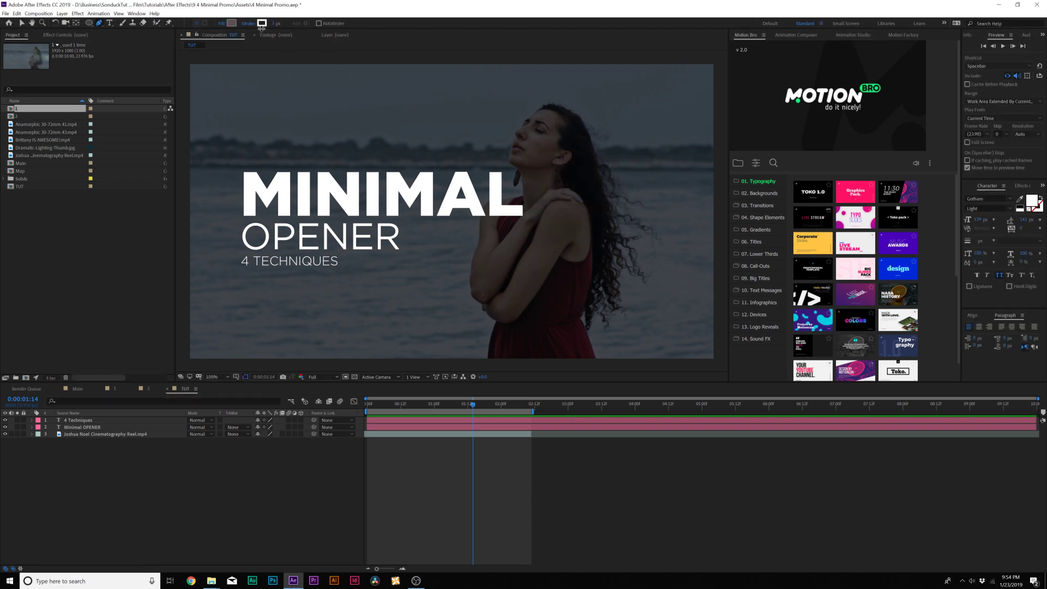
{"action": "left_click", "coordinate": [248, 23]}
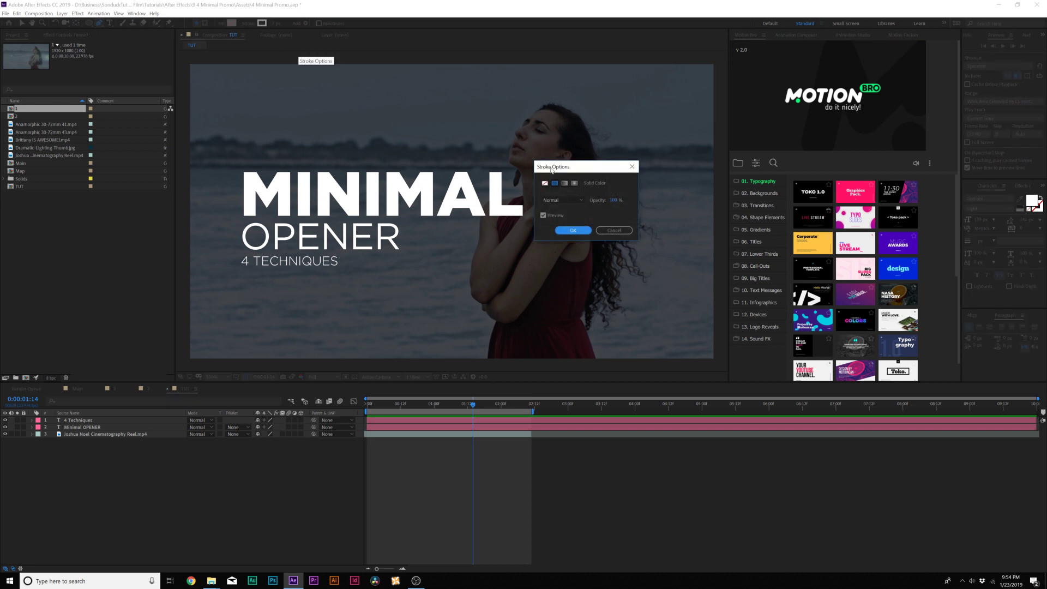
{"action": "left_click", "coordinate": [573, 231]}
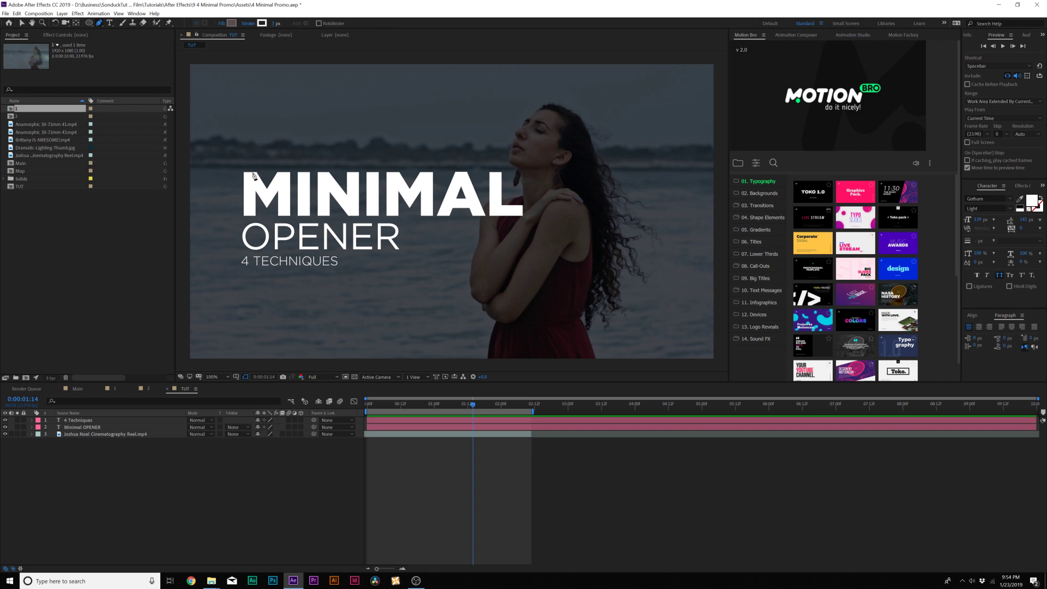
Step: Draw a vertical line from beside MINIMAL down to beside 4 TECHNIQUES
{"action": "scroll", "coordinate": [254, 175], "scroll_direction": "up", "scroll_amount": 5}
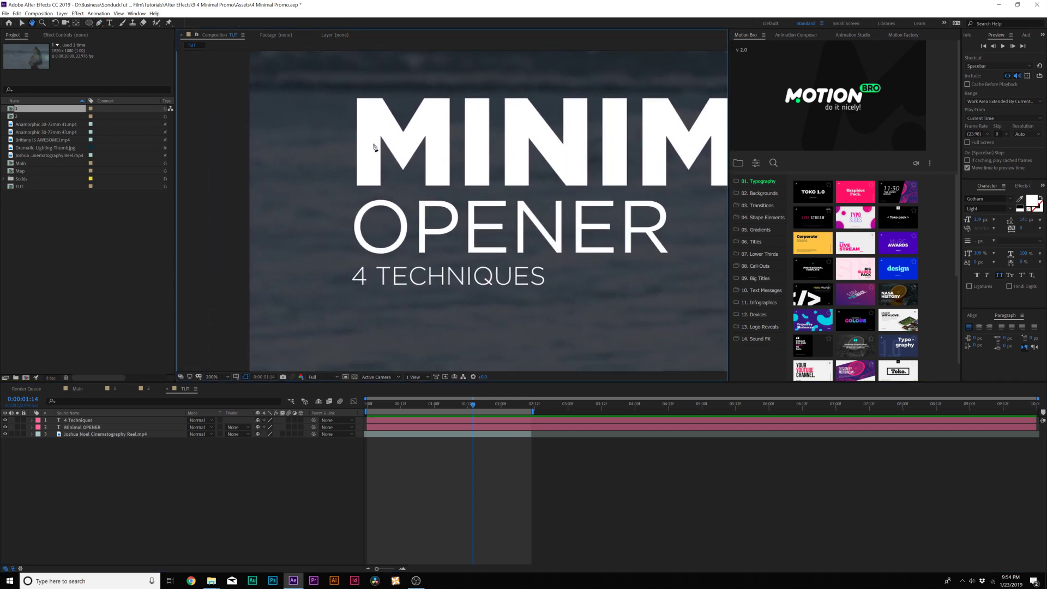
{"action": "left_click_drag", "start_coordinate": [362, 133], "coordinate": [393, 140]}
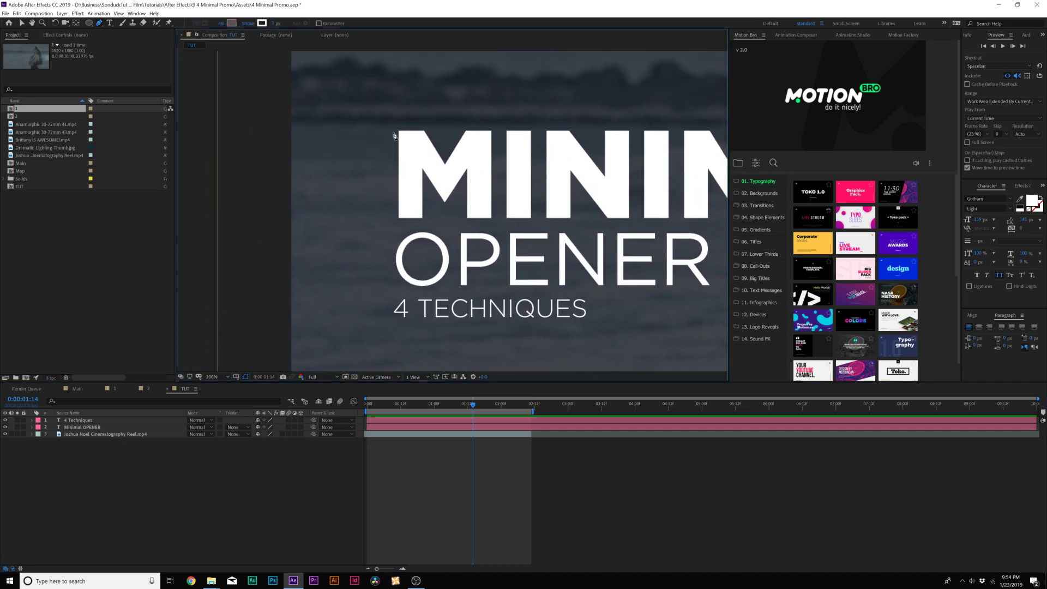
{"action": "left_click", "coordinate": [392, 133]}
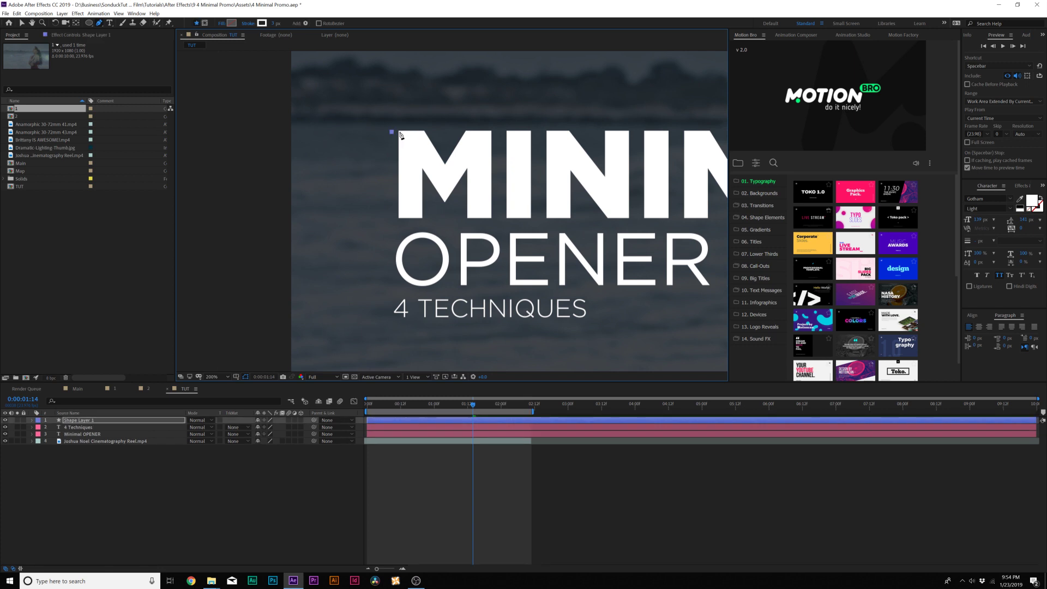
{"action": "left_click", "coordinate": [391, 318]}
{"action": "left_click", "coordinate": [282, 475]}
{"action": "key", "text": "v"}
{"action": "key", "text": "shift+slash"}
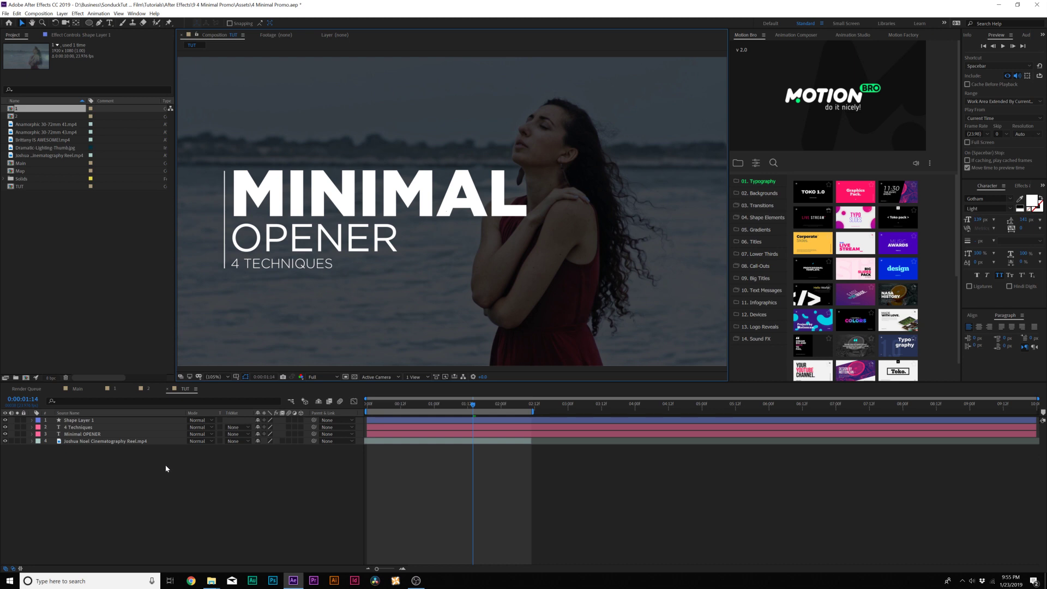
Step: Add Trim Paths to the line's shape layer and show its Start, End and Offset
{"action": "left_click", "coordinate": [31, 421]}
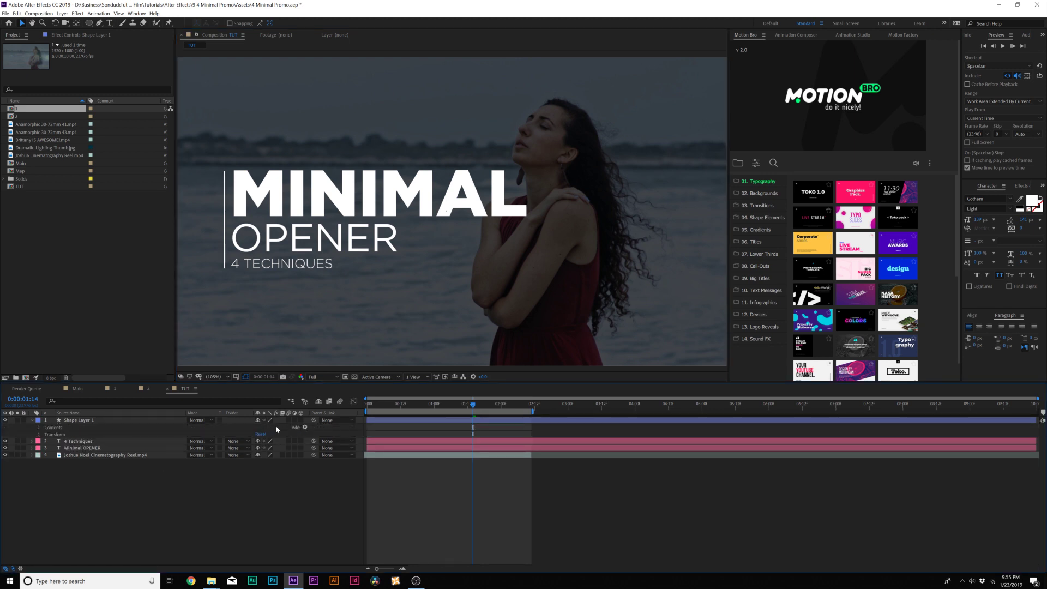
{"action": "left_click", "coordinate": [305, 428]}
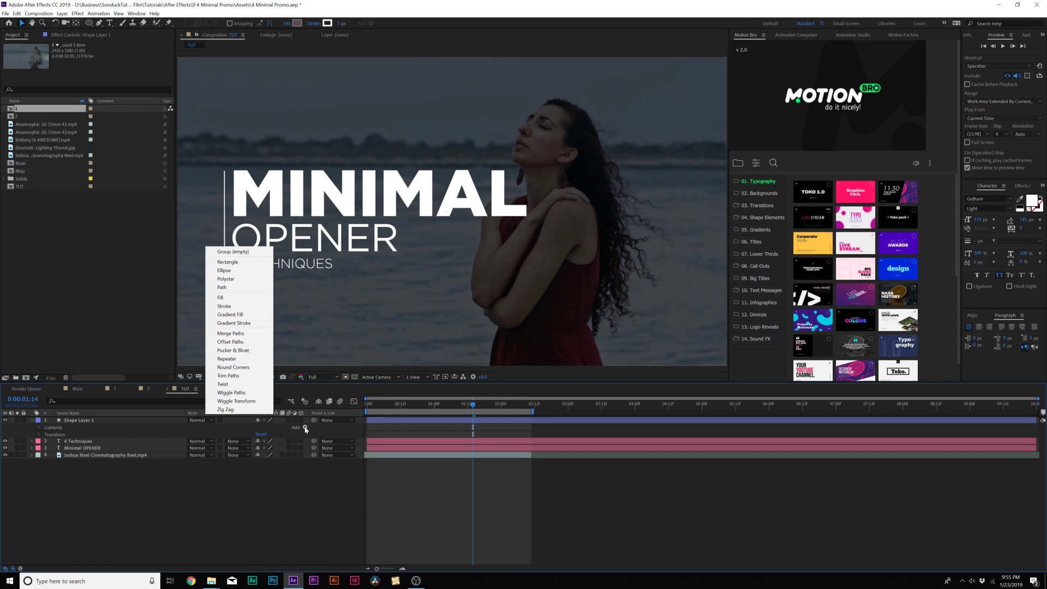
{"action": "left_click", "coordinate": [228, 375]}
{"action": "key", "text": "Home"}
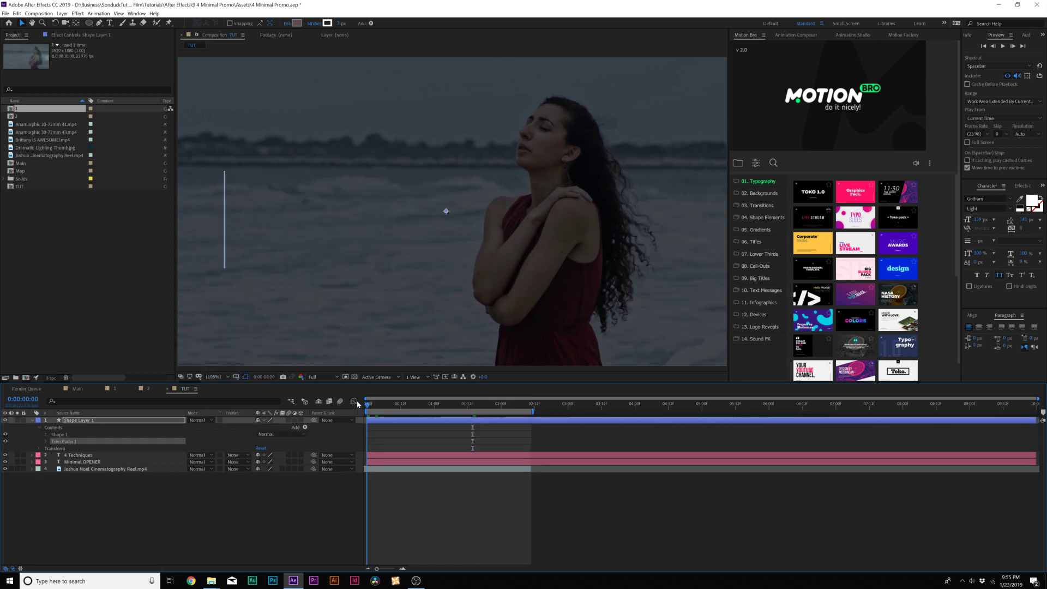
{"action": "left_click", "coordinate": [47, 441]}
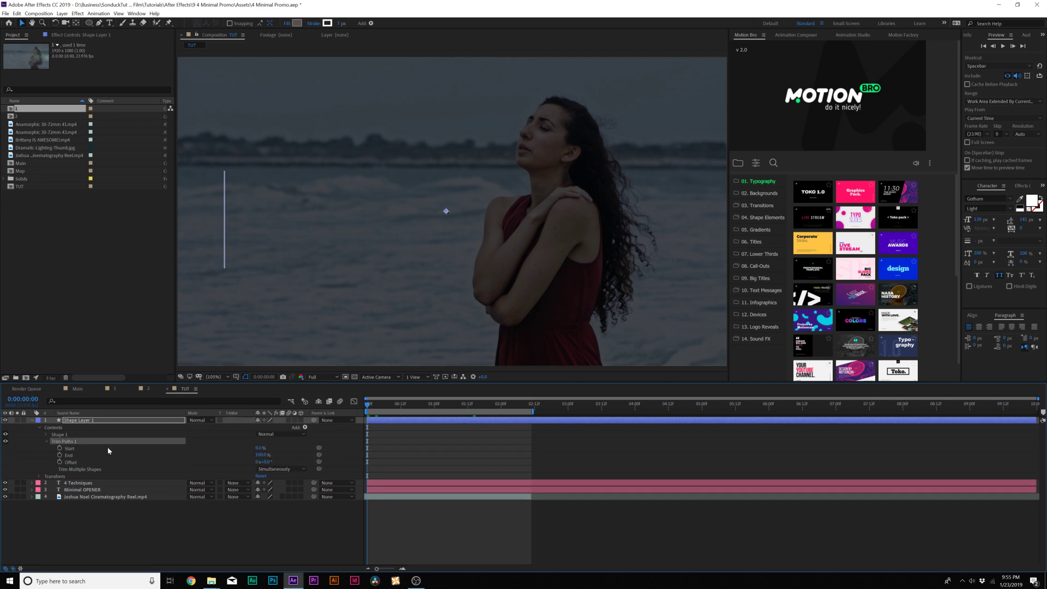
Step: Set trim Start and End both to 50% at frame 0 and keyframe them
{"action": "left_click", "coordinate": [260, 448]}
{"action": "left_click", "coordinate": [259, 448]}
{"action": "type", "text": "50"}
{"action": "key", "text": "Return"}
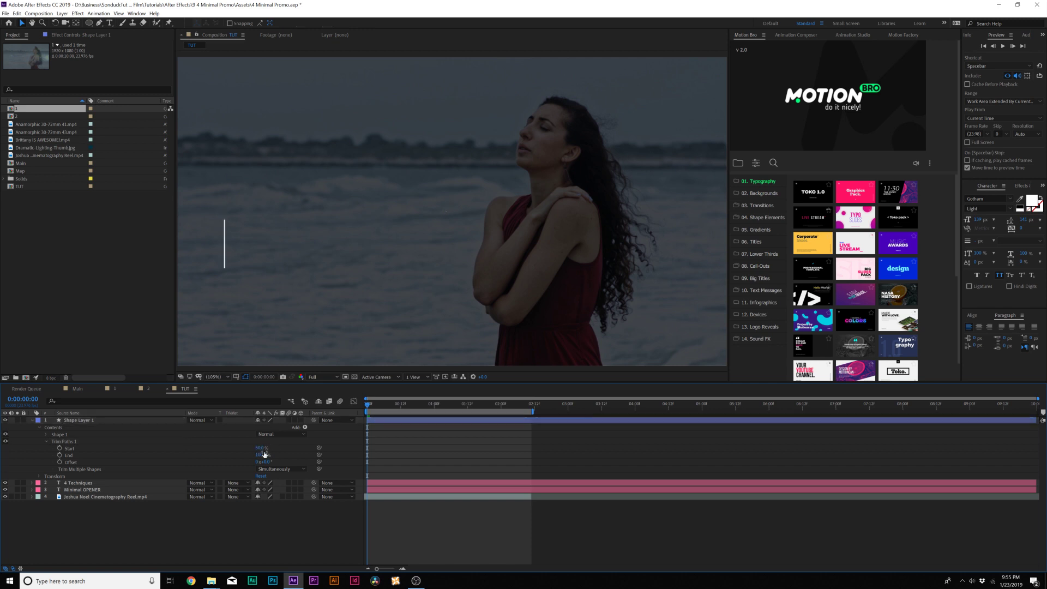
{"action": "left_click", "coordinate": [262, 455]}
{"action": "type", "text": "59"}
{"action": "key", "text": "BackSpace"}
{"action": "key", "text": "Return"}
{"action": "left_click", "coordinate": [59, 447]}
{"action": "left_click", "coordinate": [60, 454]}
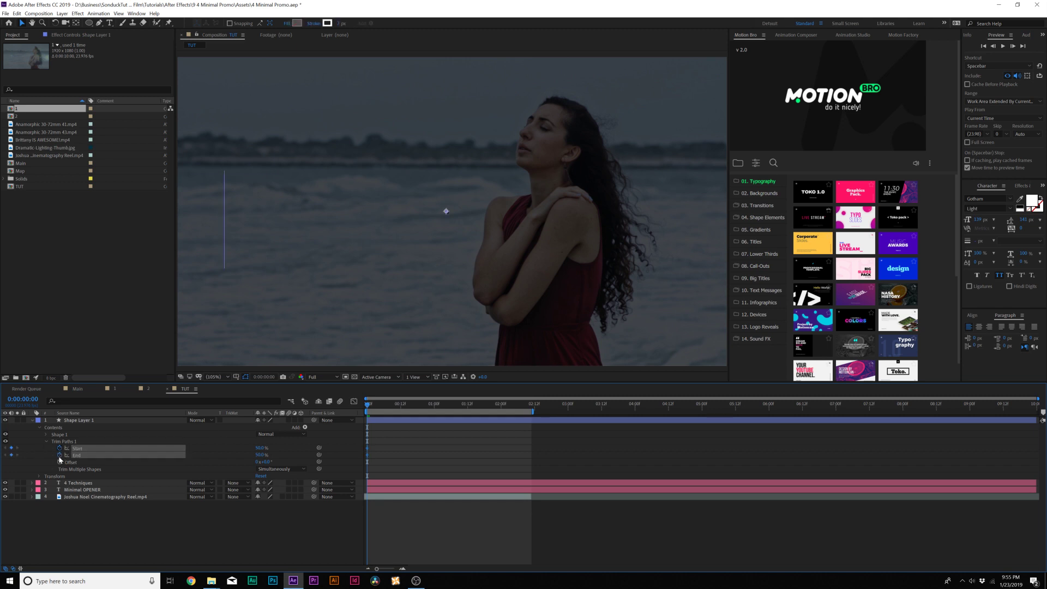
Step: Where OPENER appears, set trim Start to 0% and End to 100%
{"action": "left_click", "coordinate": [389, 404]}
{"action": "left_click_drag", "start_coordinate": [406, 407], "coordinate": [420, 405]}
{"action": "left_click_drag", "start_coordinate": [255, 447], "coordinate": [289, 454]}
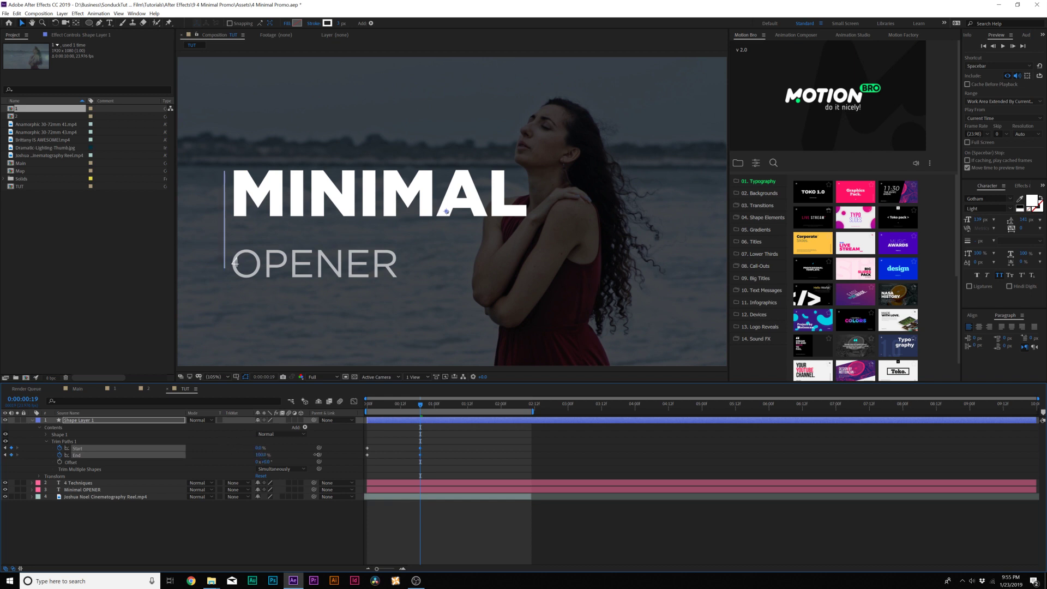
{"action": "left_click", "coordinate": [319, 534]}
{"action": "left_click_drag", "start_coordinate": [373, 407], "coordinate": [352, 464]}
Step: Apply Easy Ease to all four trim keyframes and collapse the line layer
{"action": "key", "text": "F9"}
{"action": "left_click", "coordinate": [250, 518]}
{"action": "key", "text": "u"}
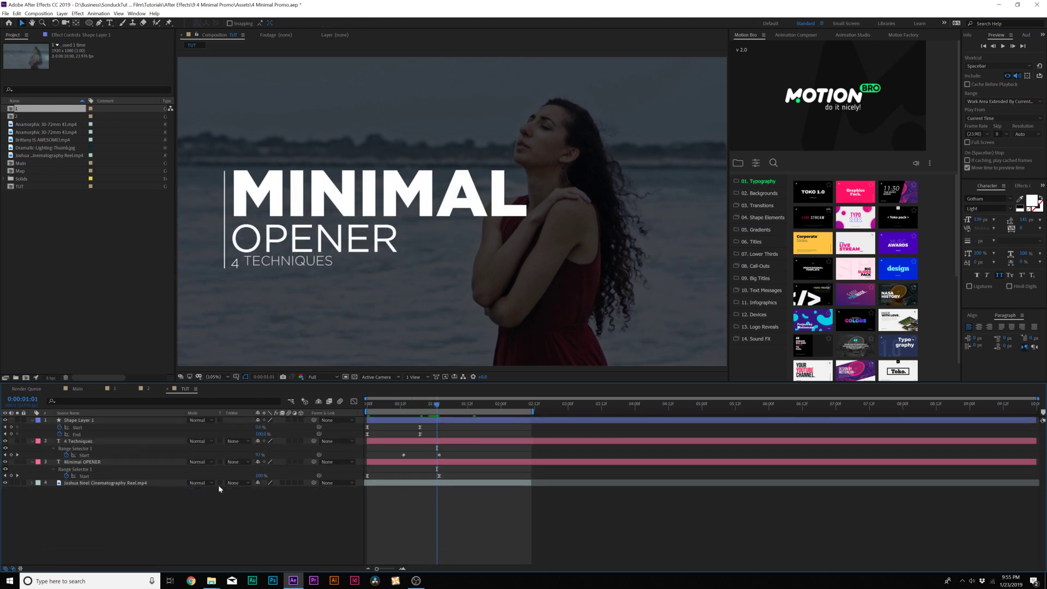
{"action": "left_click", "coordinate": [89, 22]}
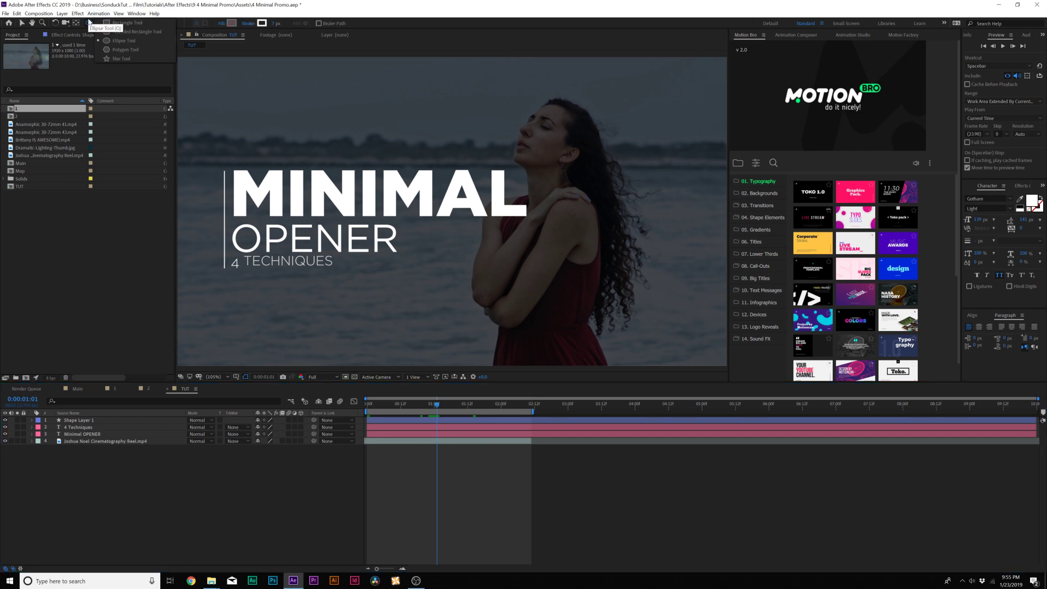
Step: Choose the Ellipse tool with a solid white fill and no stroke
{"action": "left_click", "coordinate": [113, 41]}
{"action": "left_click", "coordinate": [222, 23]}
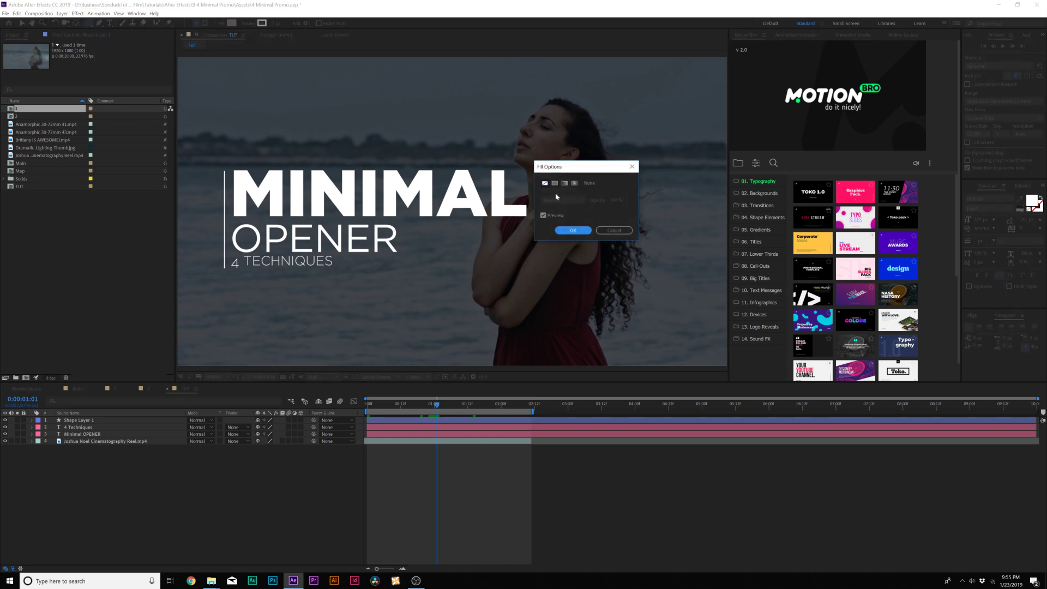
{"action": "left_click", "coordinate": [555, 183]}
{"action": "left_click", "coordinate": [568, 231]}
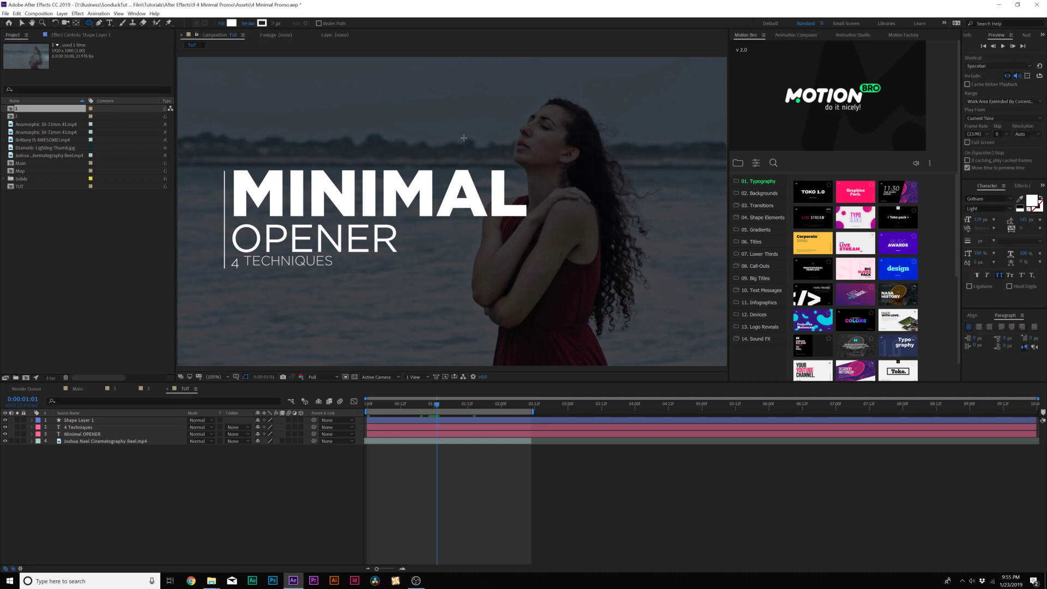
{"action": "left_click", "coordinate": [248, 23]}
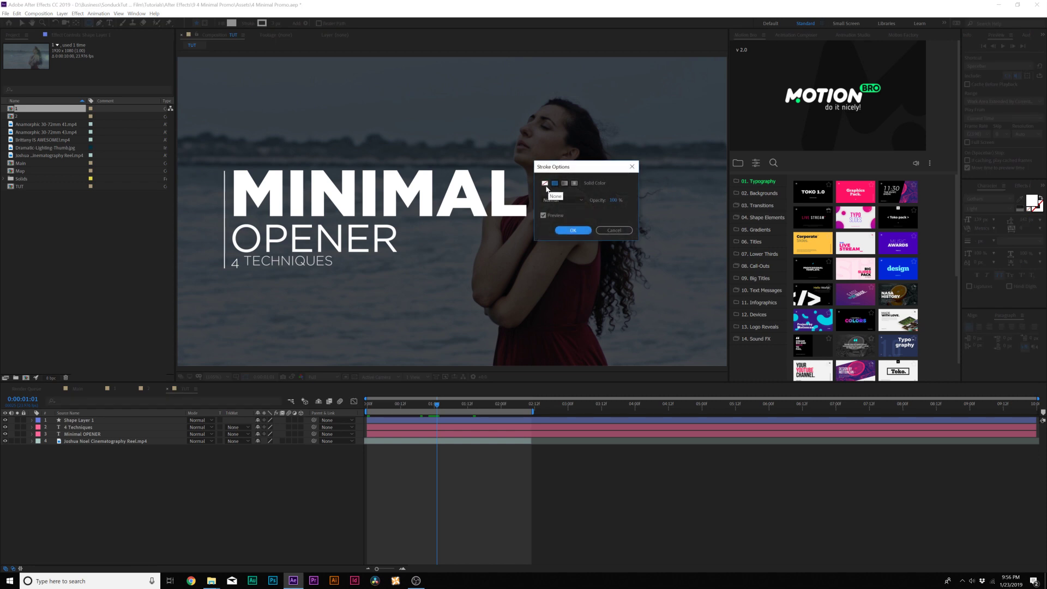
{"action": "left_click", "coordinate": [572, 230]}
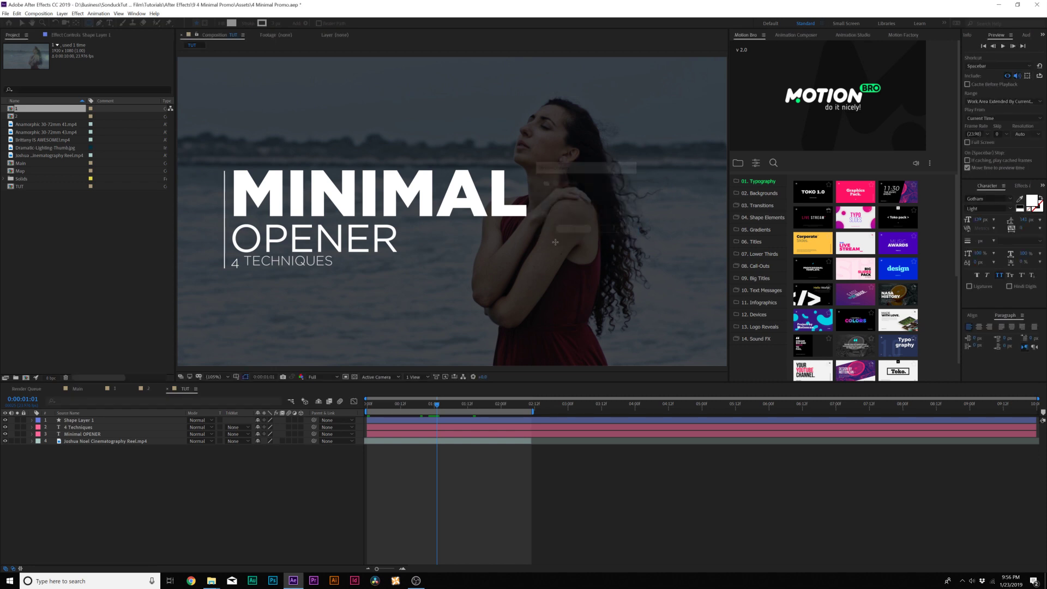
Step: At 1:22, draw a small circle below 4 TECHNIQUES and nudge it slightly right
{"action": "left_click", "coordinate": [489, 404]}
{"action": "left_click", "coordinate": [495, 404]}
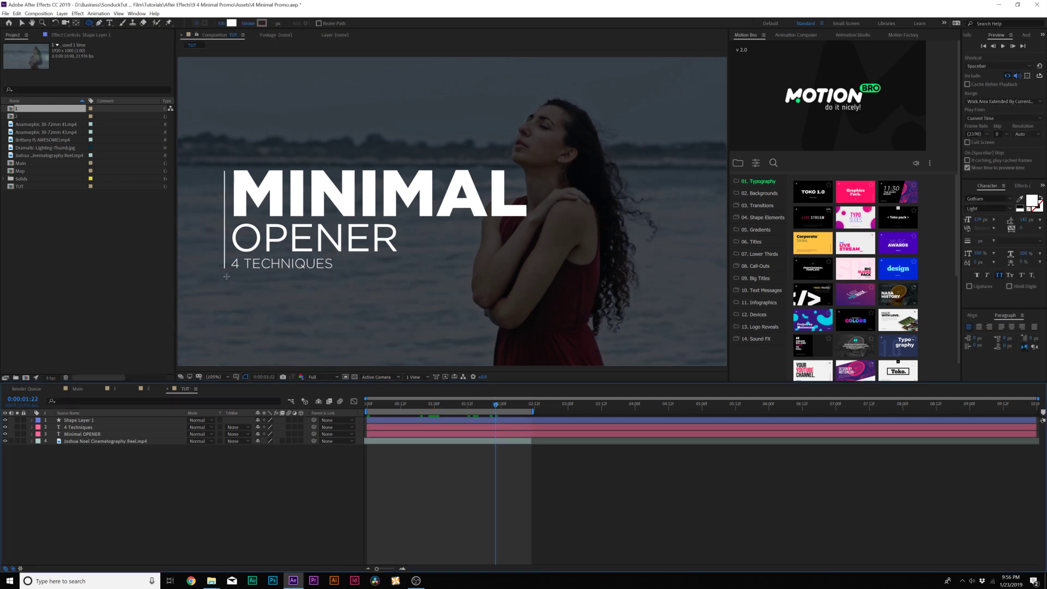
{"action": "left_click_drag", "start_coordinate": [226, 276], "coordinate": [236, 286]}
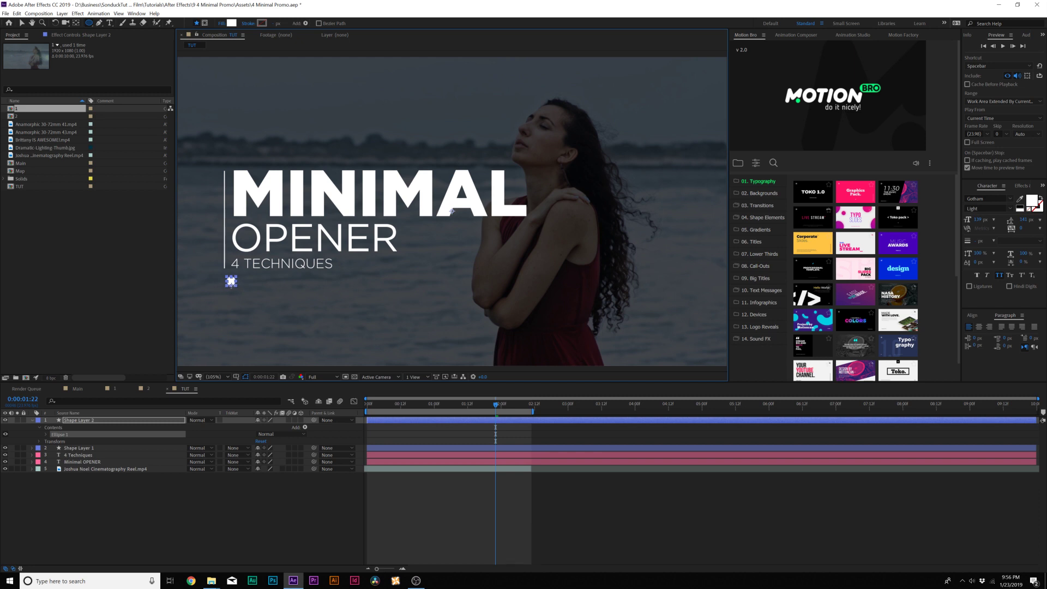
{"action": "key", "text": "v"}
{"action": "scroll", "coordinate": [180, 322], "scroll_direction": "up", "scroll_amount": 2}
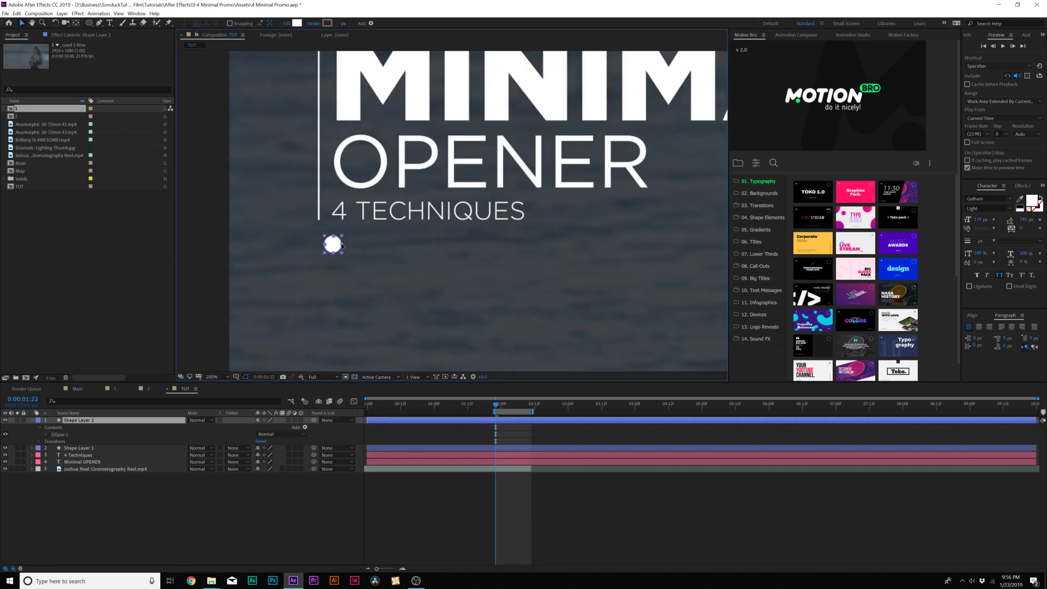
{"action": "left_click_drag", "start_coordinate": [339, 245], "coordinate": [344, 246]}
{"action": "key", "text": "Return"}
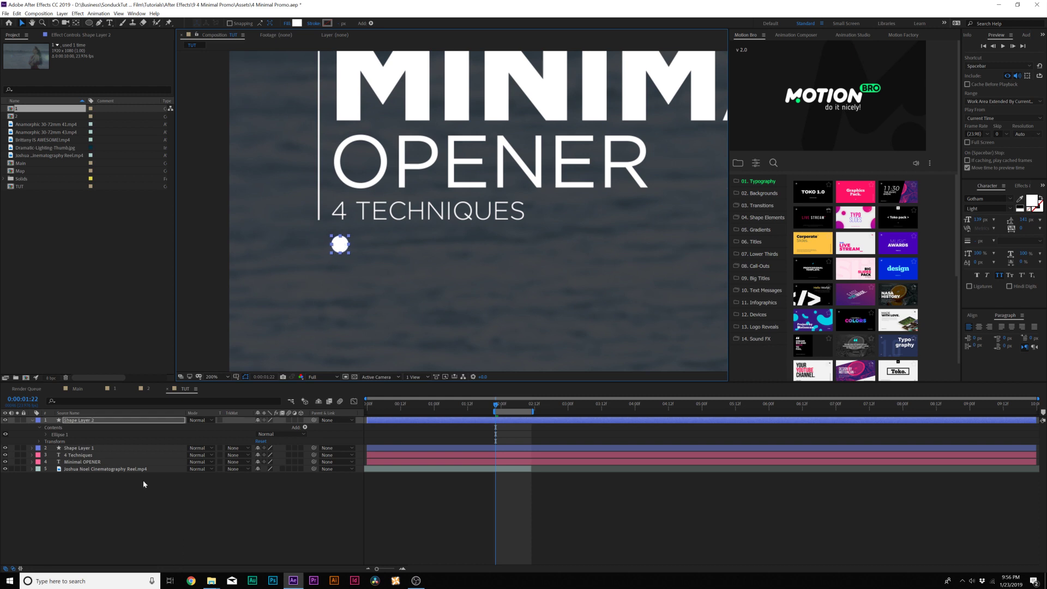
{"action": "left_click", "coordinate": [305, 428]}
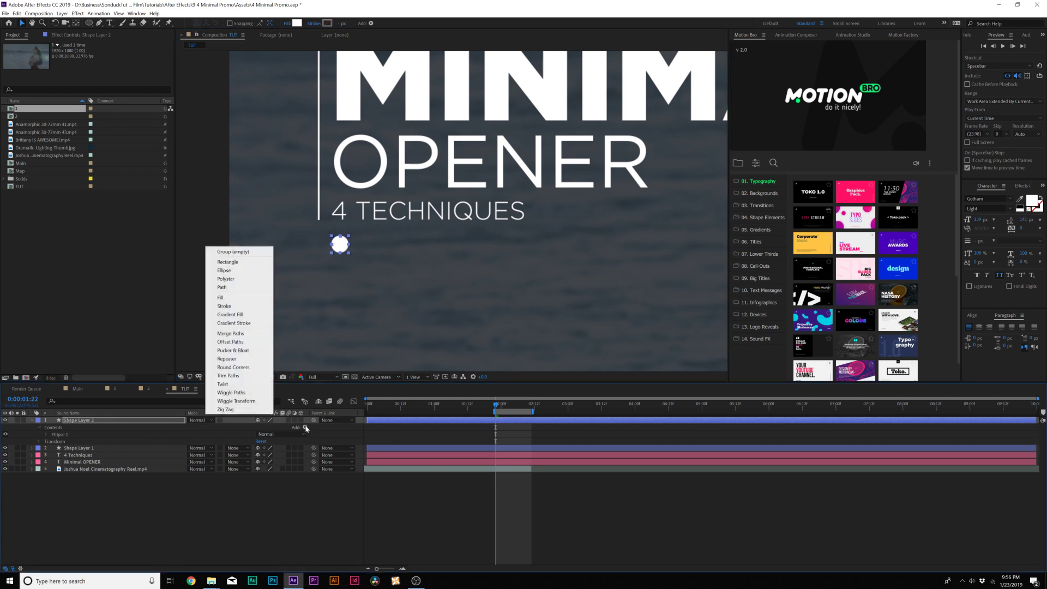
Step: Add a Repeater to the circle and bring the repeated dots closer together
{"action": "left_click", "coordinate": [239, 361]}
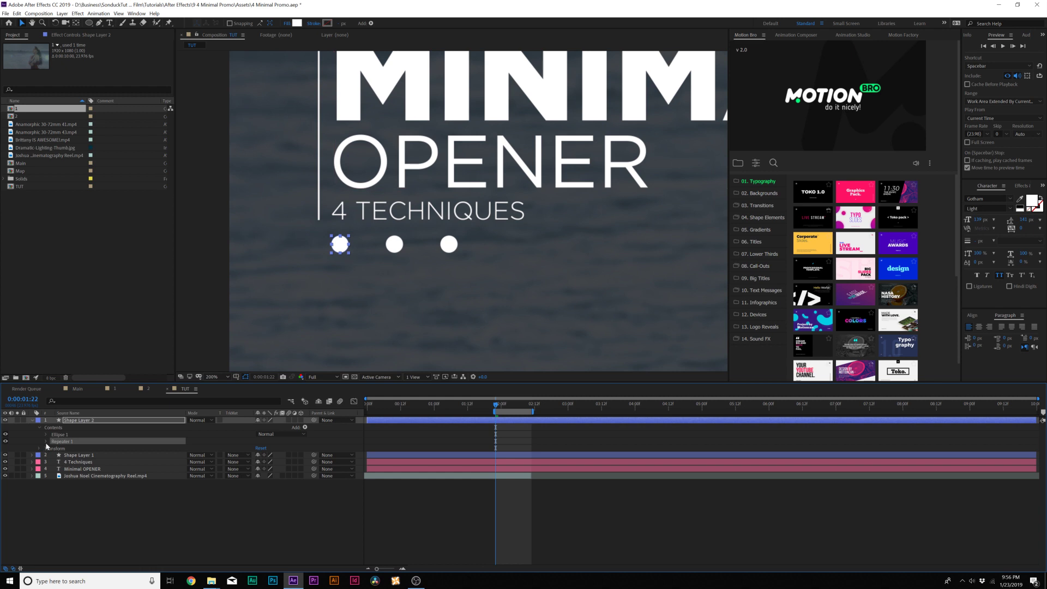
{"action": "left_click", "coordinate": [47, 442]}
{"action": "left_click", "coordinate": [53, 470]}
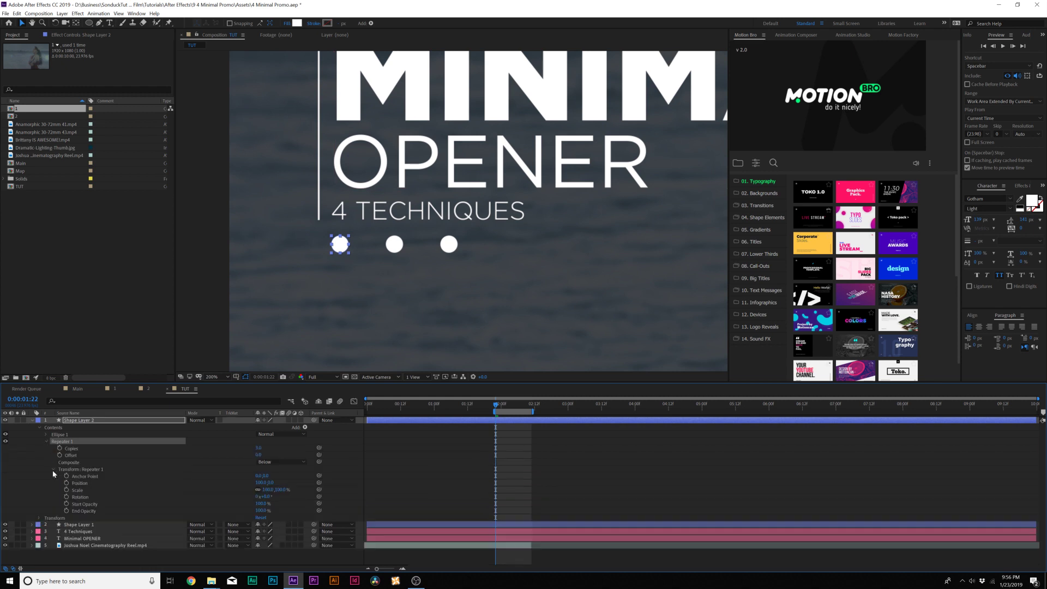
{"action": "key", "text": "comma"}
{"action": "left_click", "coordinate": [212, 377]}
{"action": "left_click", "coordinate": [217, 389]}
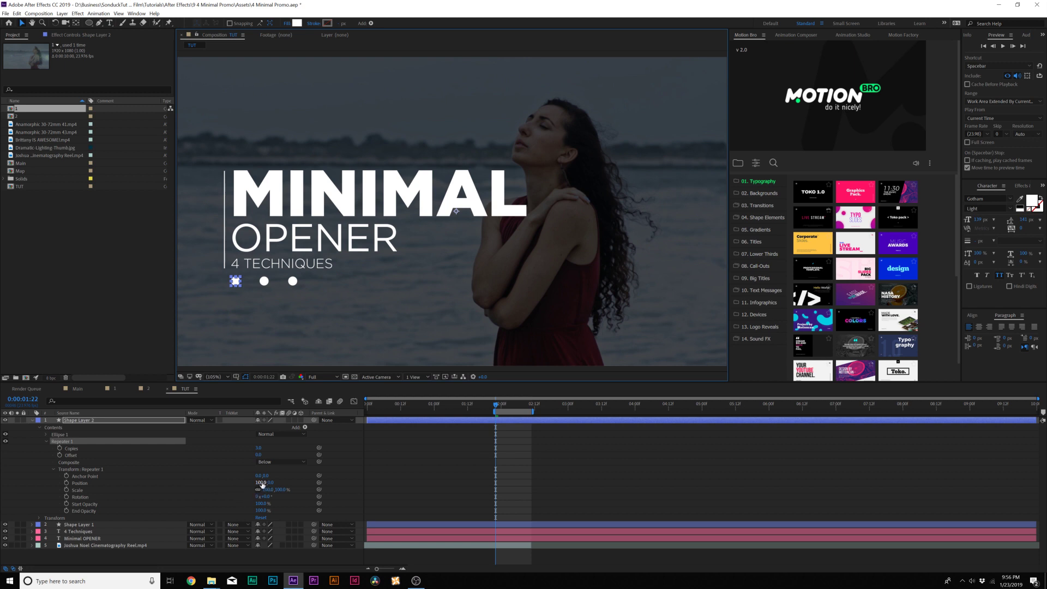
{"action": "left_click_drag", "start_coordinate": [262, 483], "coordinate": [260, 447]}
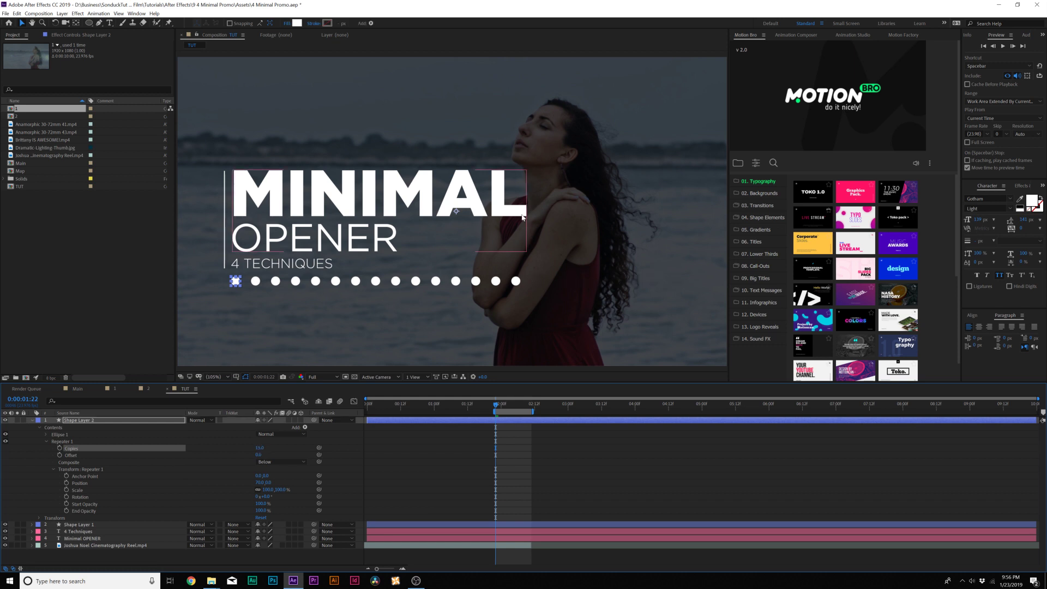
{"action": "left_click_drag", "start_coordinate": [260, 483], "coordinate": [261, 481]}
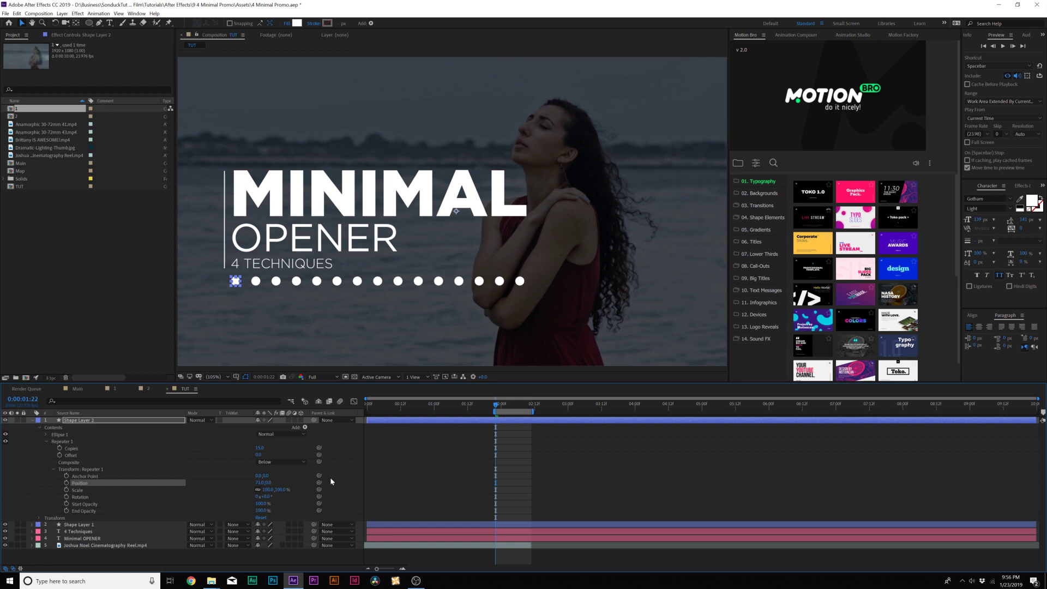
Step: Nudge the row of dots slightly down and return to the composition start
{"action": "left_click", "coordinate": [114, 422]}
{"action": "key", "text": "Return"}
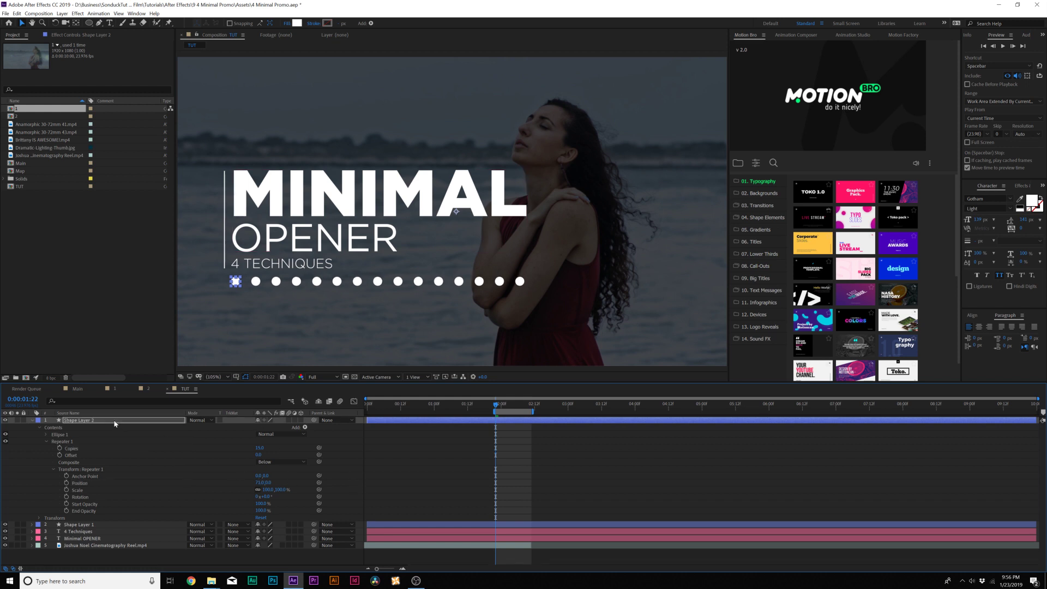
{"action": "key", "text": "shift+Down"}
{"action": "key", "text": "shift+Down"}
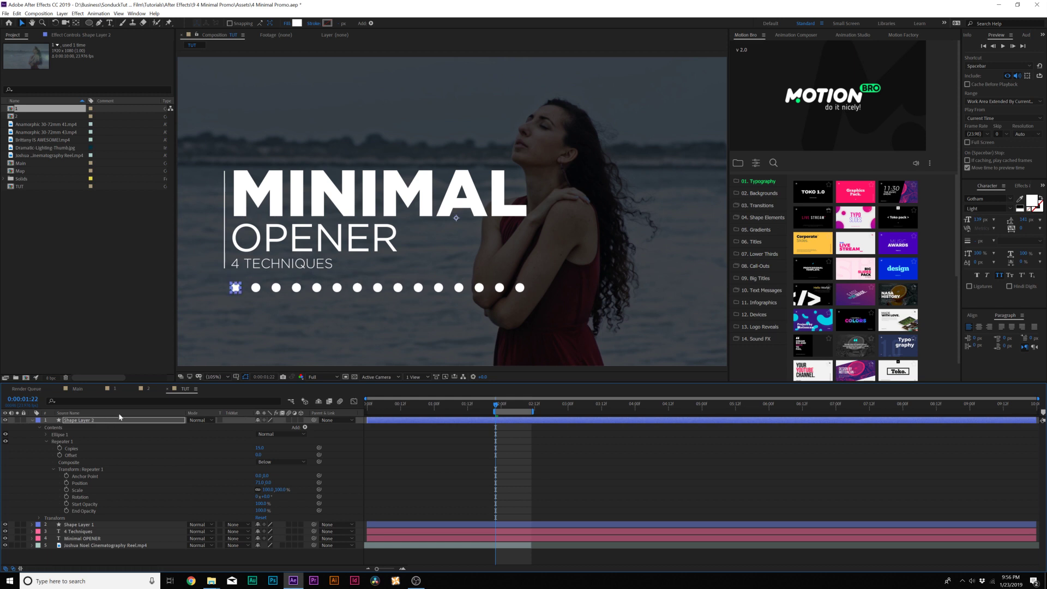
{"action": "left_click_drag", "start_coordinate": [396, 404], "coordinate": [352, 405]}
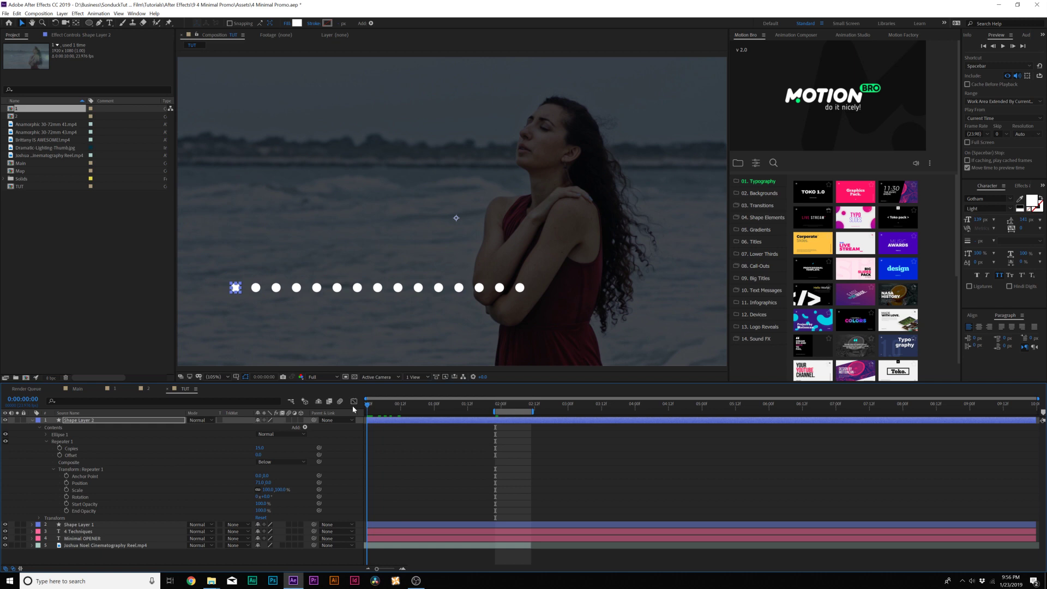
Step: Keyframe the Repeater Copies at 0 at the start and preview the dots growing in
{"action": "left_click", "coordinate": [60, 448]}
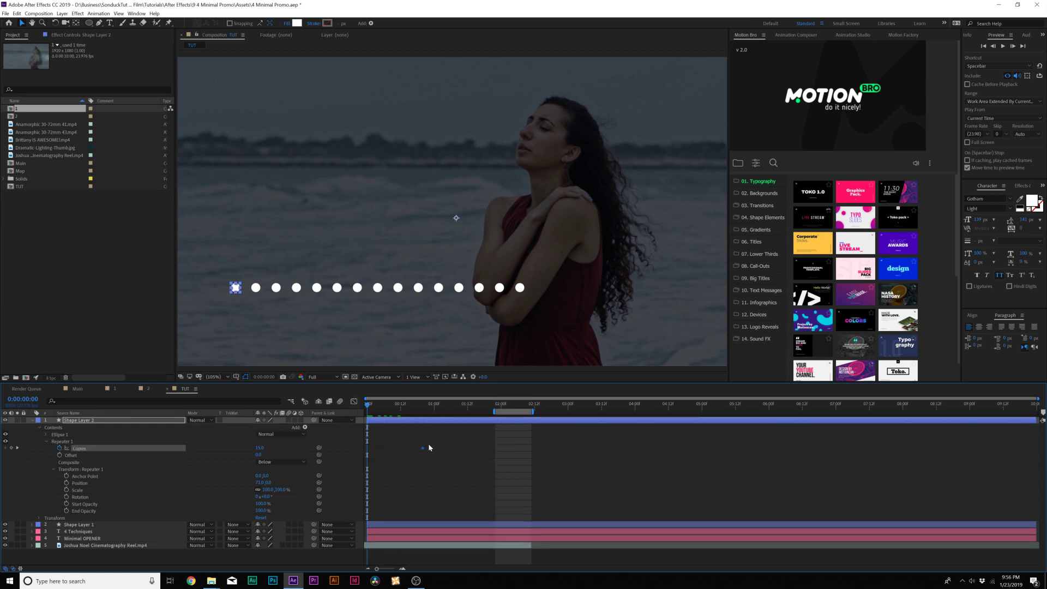
{"action": "left_click_drag", "start_coordinate": [428, 447], "coordinate": [531, 457]}
{"action": "left_click", "coordinate": [263, 448]}
{"action": "key", "text": "Return"}
{"action": "key", "text": "space"}
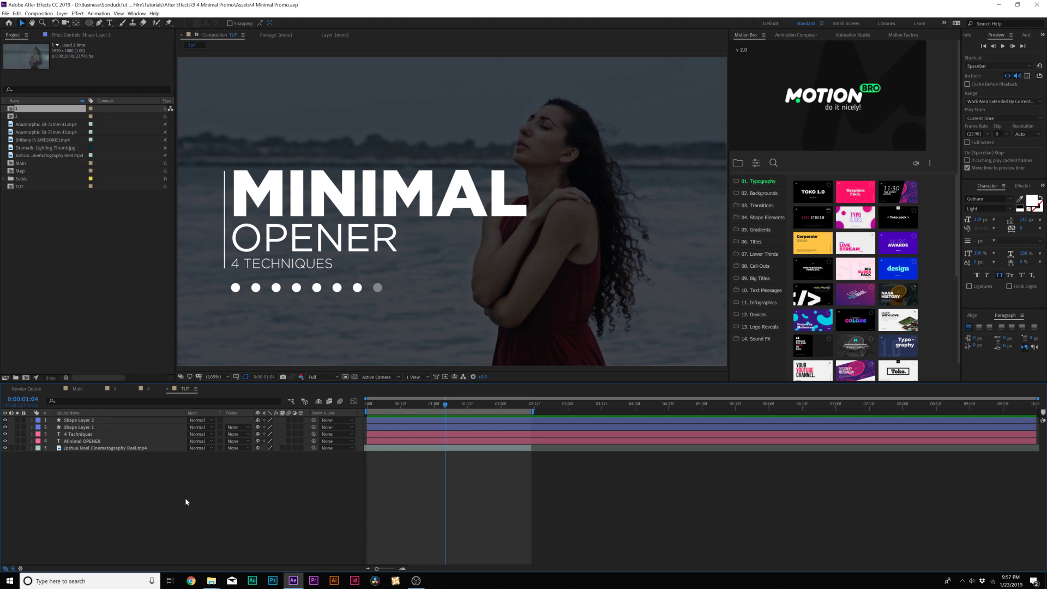
{"action": "left_click", "coordinate": [63, 15]}
Step: Create a new full-frame solid layer named 'Nosie'
{"action": "mouse_move", "coordinate": [163, 23]}
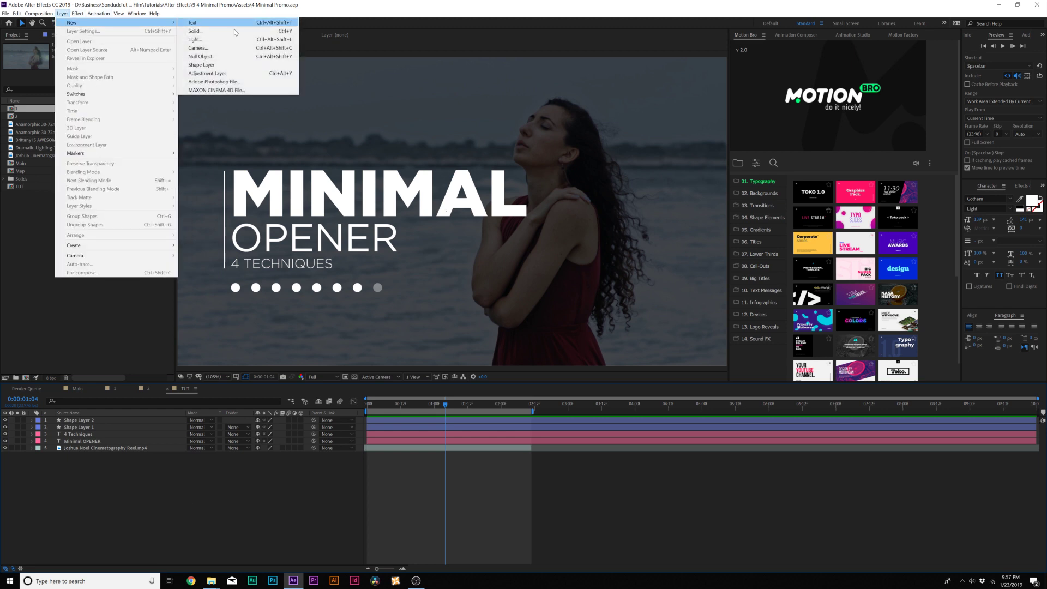
{"action": "left_click", "coordinate": [206, 34]}
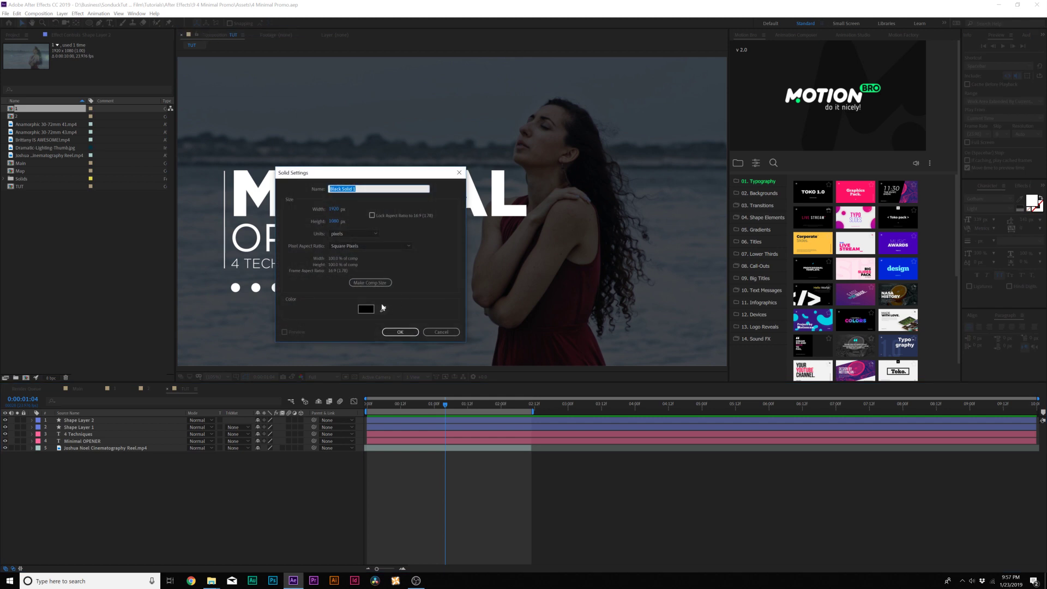
{"action": "type", "text": "Nosie"}
{"action": "left_click", "coordinate": [394, 329]}
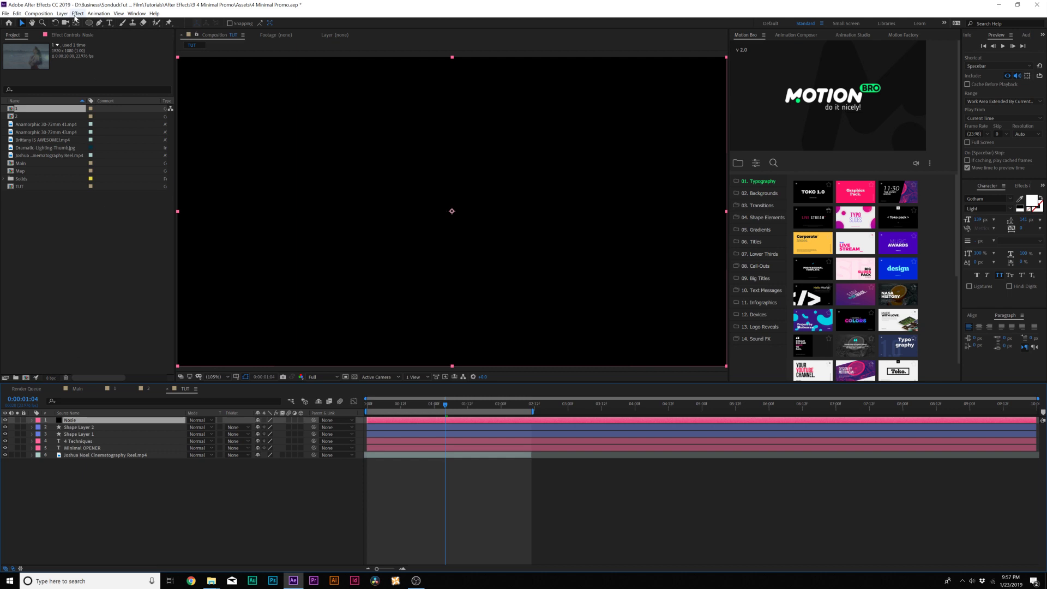
Step: Apply Noise & Grain > Fractal Noise to the solid
{"action": "left_click", "coordinate": [77, 13]}
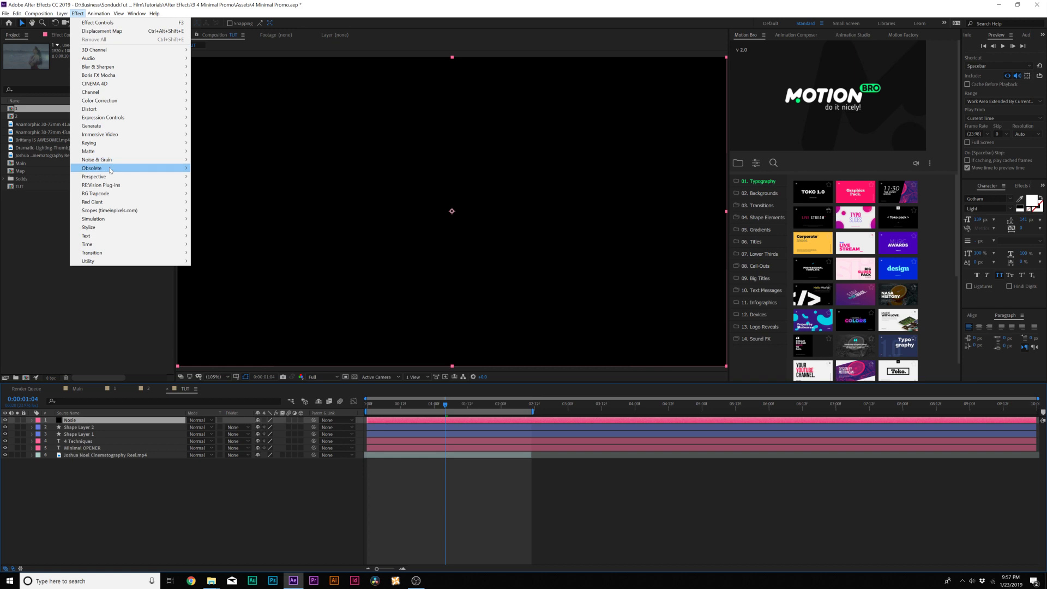
{"action": "mouse_move", "coordinate": [150, 160]}
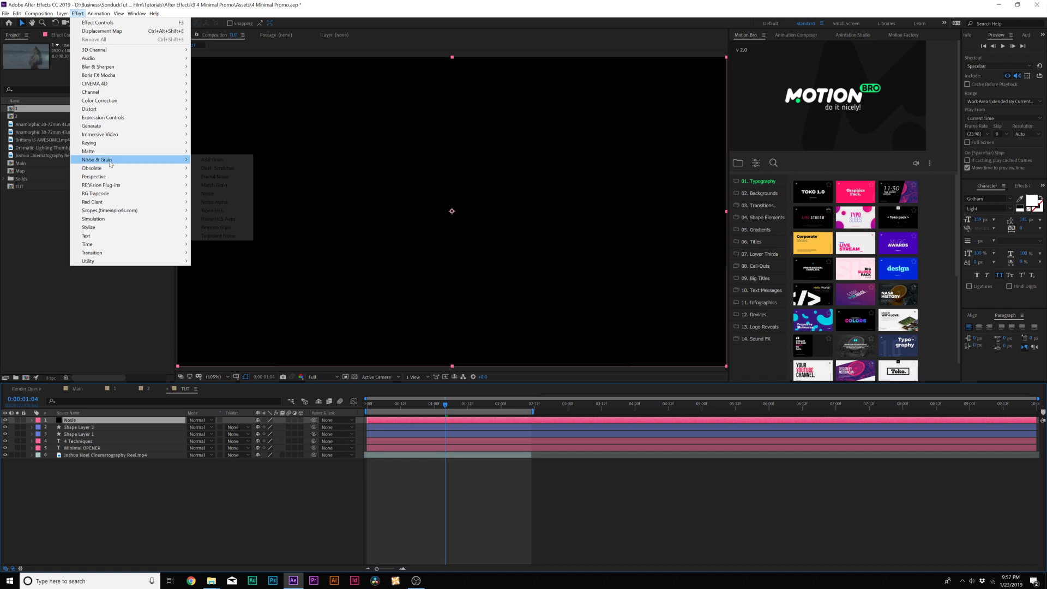
{"action": "left_click", "coordinate": [224, 176]}
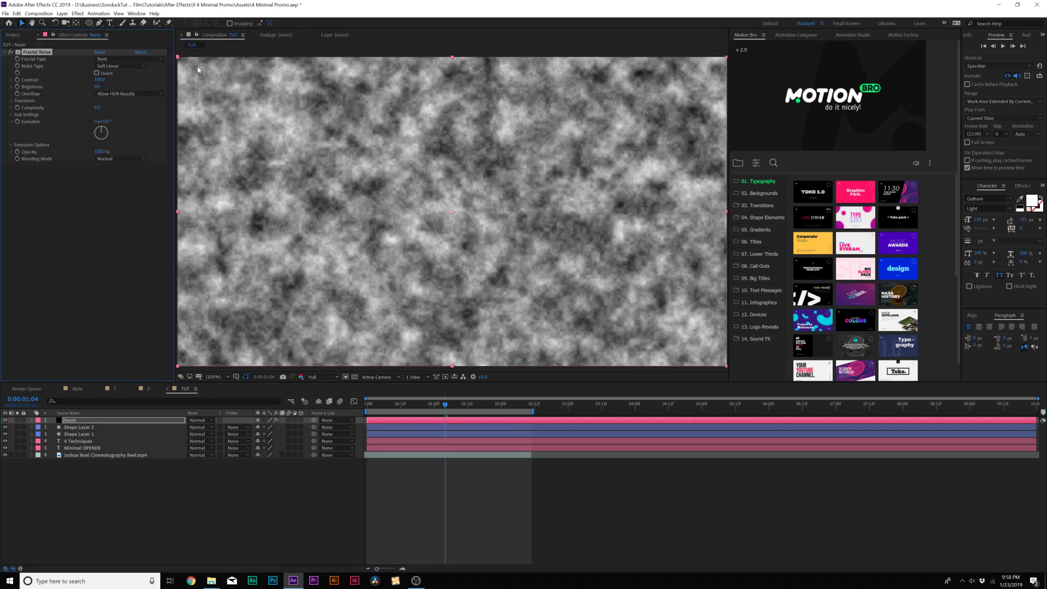
Step: Set the Fractal Noise fractal type to Max and noise type to Block
{"action": "left_click", "coordinate": [118, 60]}
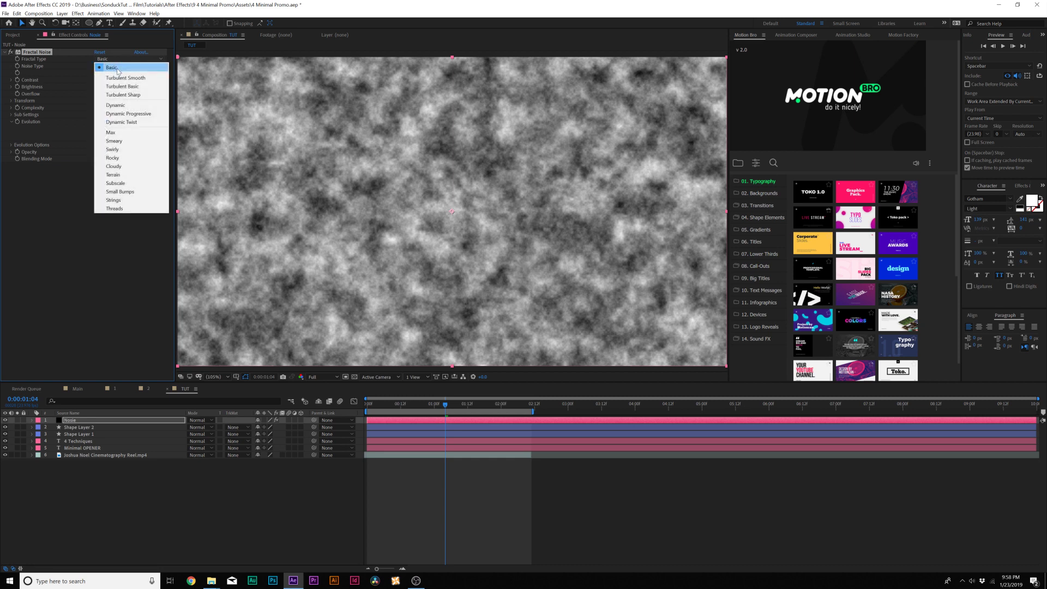
{"action": "left_click", "coordinate": [112, 133]}
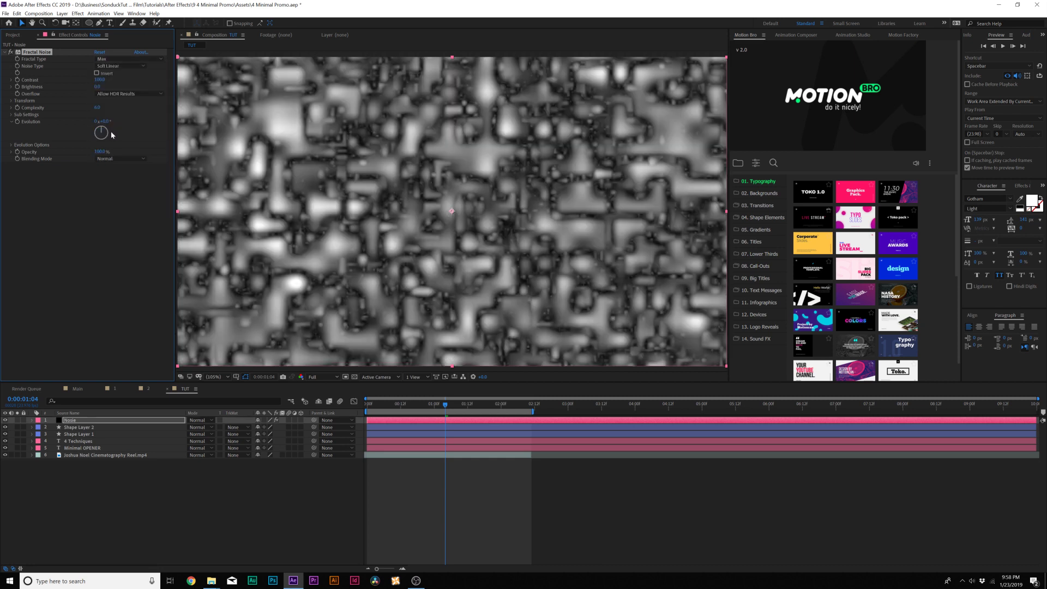
{"action": "left_click", "coordinate": [113, 66]}
{"action": "left_click", "coordinate": [113, 73]}
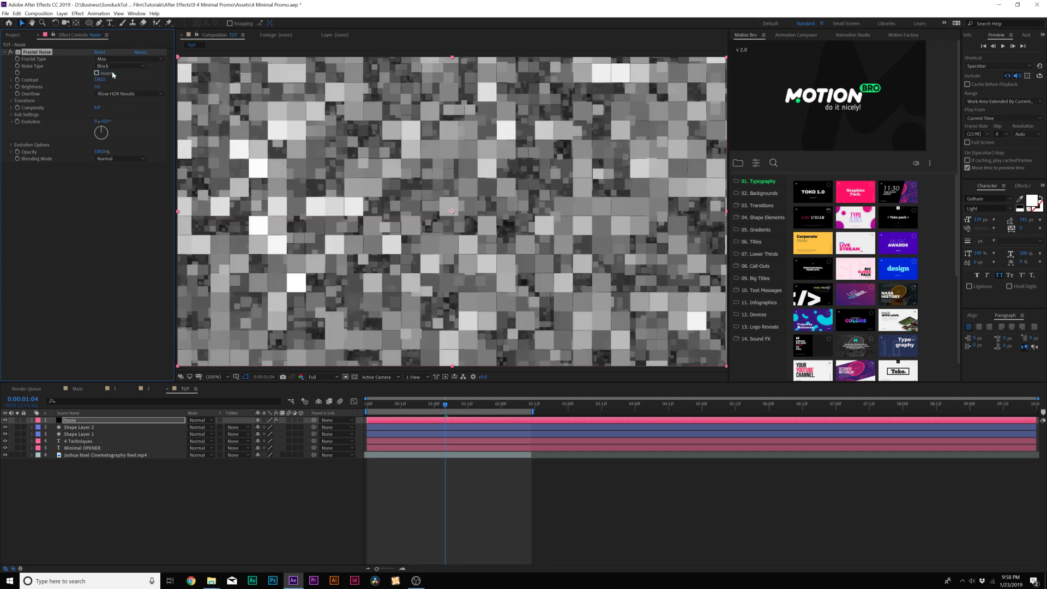
Step: Darken the noise to Brightness about -132 and raise Contrast to 265
{"action": "left_click", "coordinate": [99, 79]}
{"action": "type", "text": "210"}
{"action": "key", "text": "Return"}
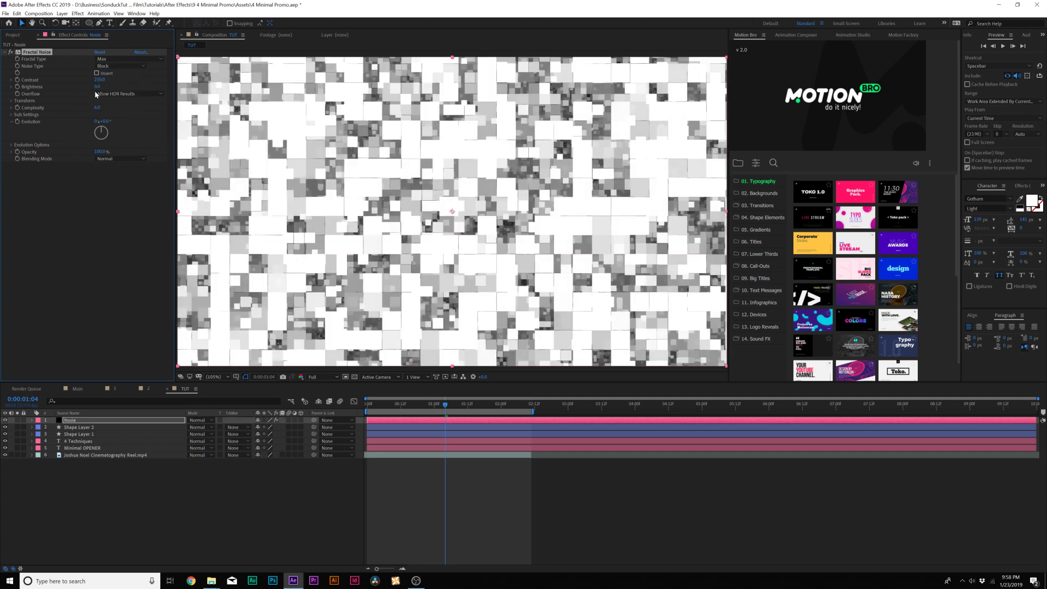
{"action": "left_click_drag", "start_coordinate": [98, 86], "coordinate": [54, 91]}
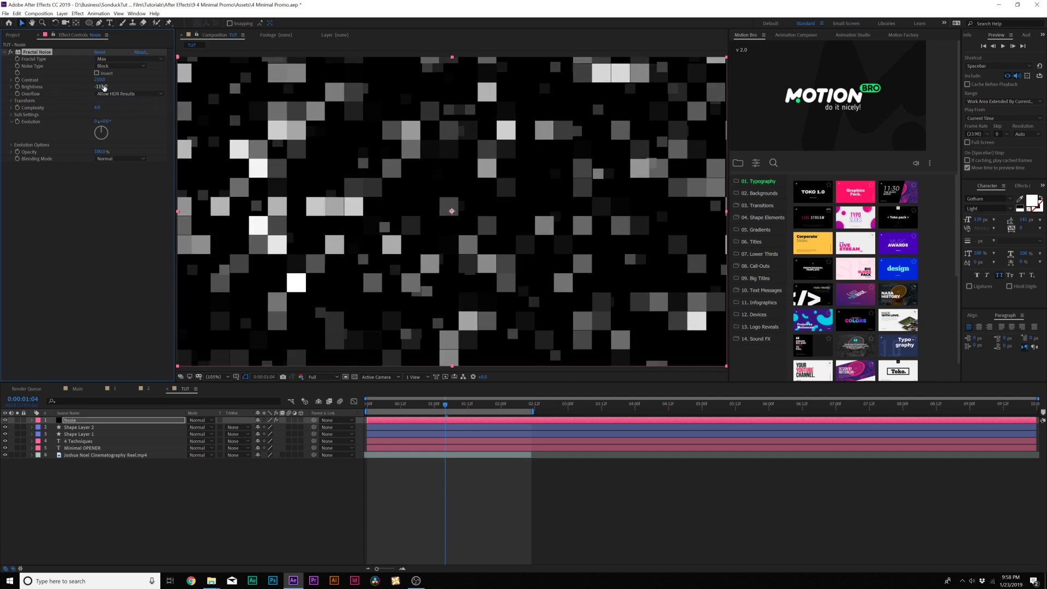
{"action": "mouse_move", "coordinate": [101, 86]}
{"action": "left_mouse_down"}
{"action": "mouse_move", "coordinate": [120, 82]}
{"action": "mouse_move", "coordinate": [96, 87]}
{"action": "left_mouse_up"}
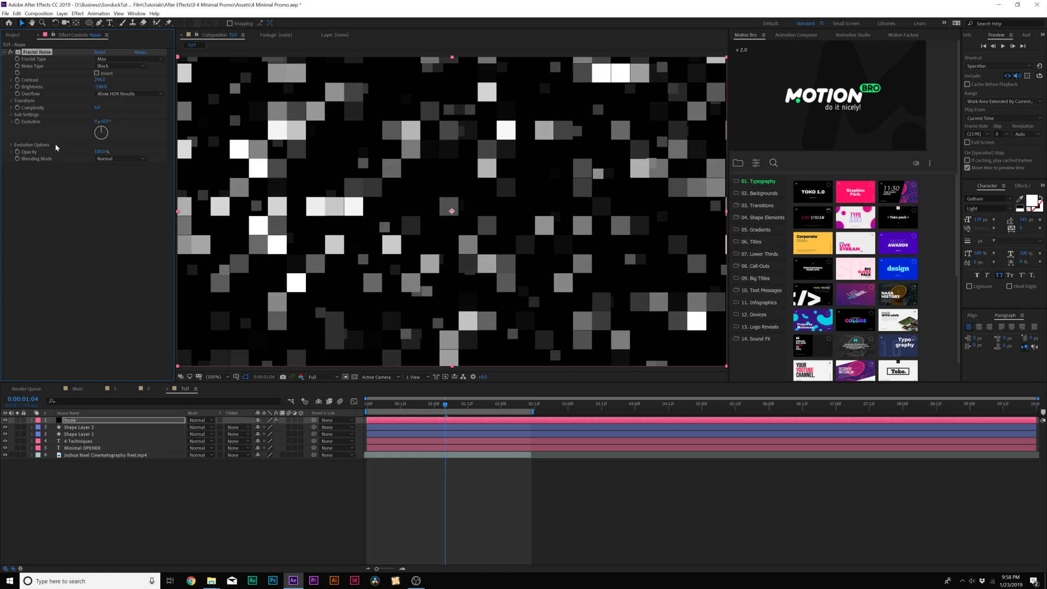
Step: Uncheck Uniform Scaling and stretch the blocks wider to Scale Width 386.4 and taller
{"action": "left_click", "coordinate": [11, 101]}
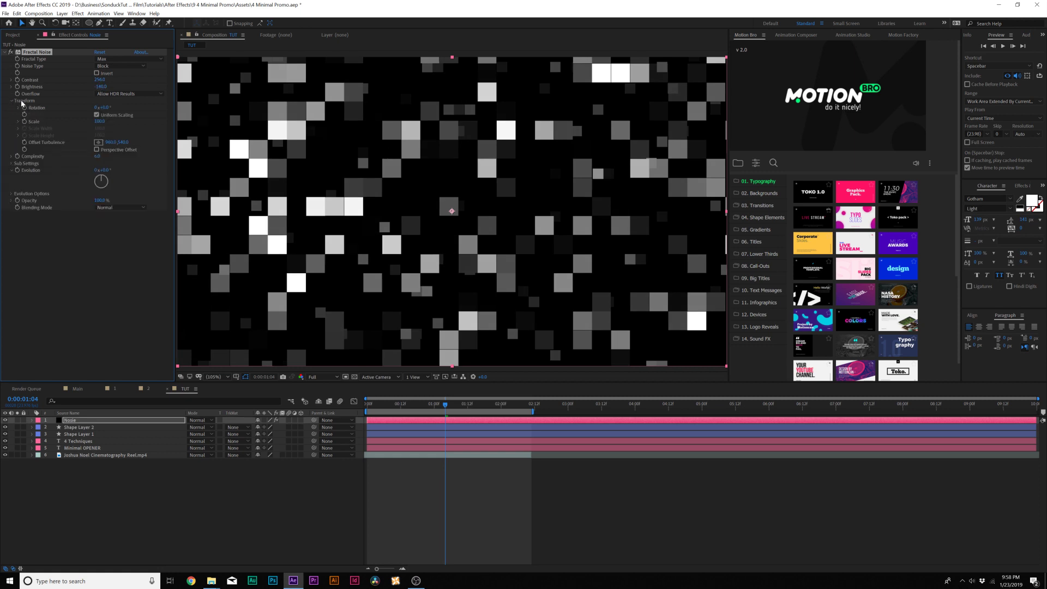
{"action": "left_click", "coordinate": [101, 115]}
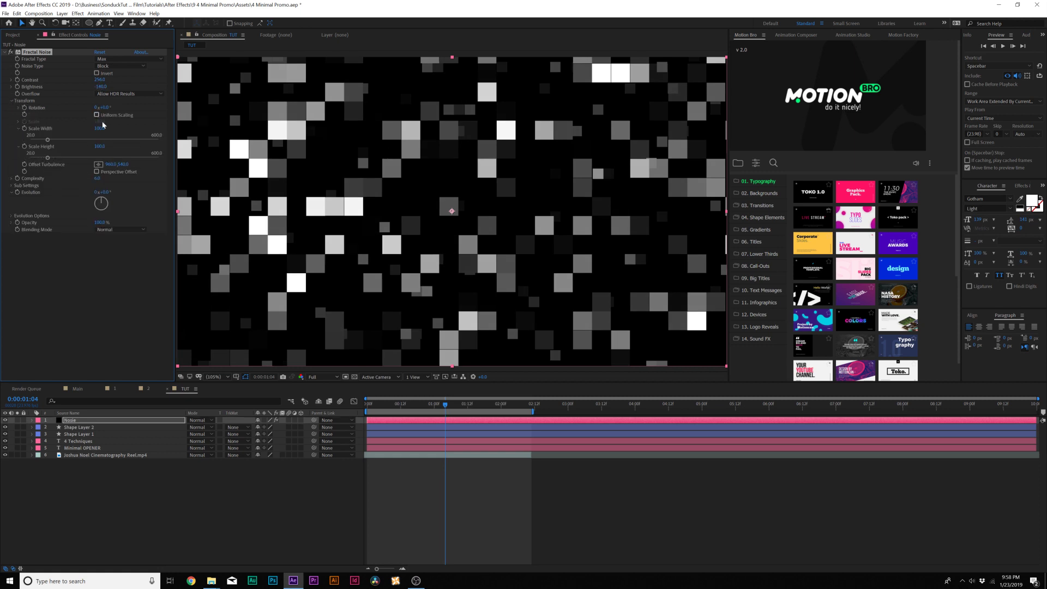
{"action": "left_click_drag", "start_coordinate": [48, 141], "coordinate": [68, 158]}
{"action": "key", "text": "comma"}
{"action": "key", "text": "comma"}
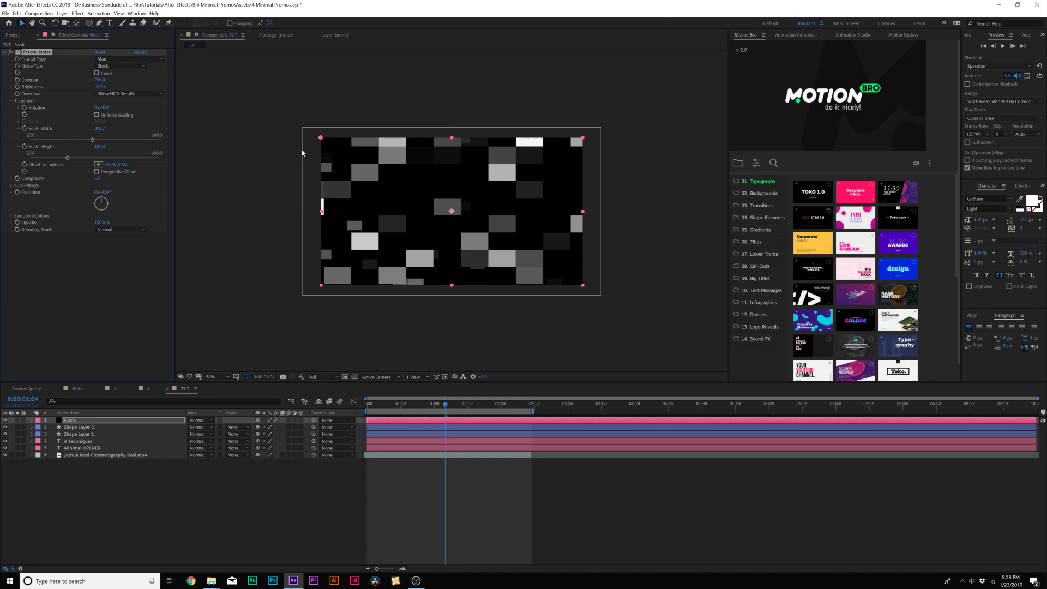
{"action": "key", "text": "period"}
{"action": "left_click_drag", "start_coordinate": [94, 141], "coordinate": [76, 158]}
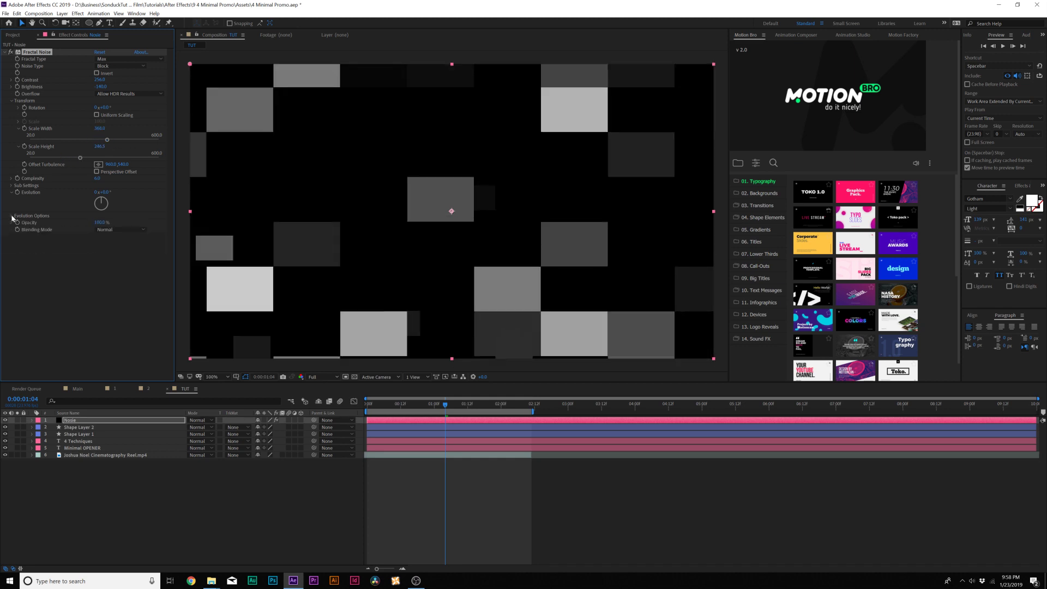
Step: Drive Random Seed with a time*5 expression and preview the flickering blocks
{"action": "left_click", "coordinate": [11, 216]}
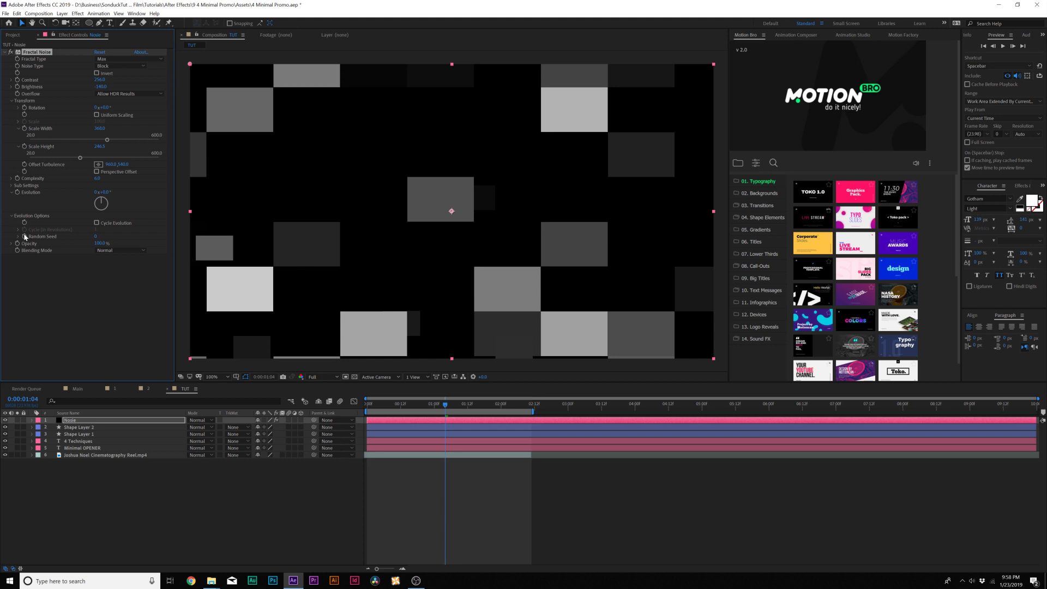
{"action": "left_click", "coordinate": [25, 236], "text": "alt"}
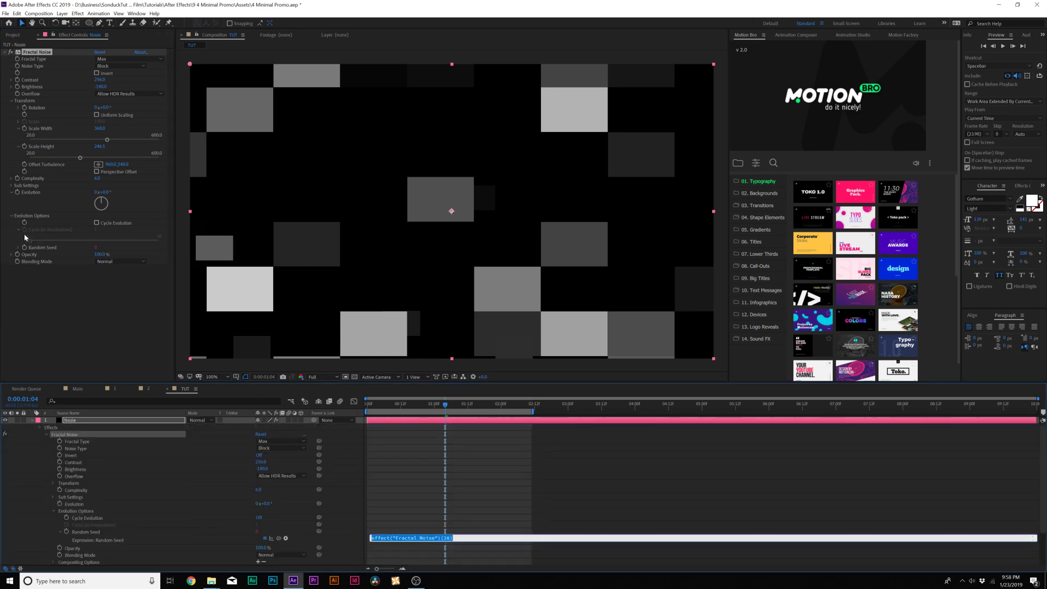
{"action": "type", "text": "time*5"}
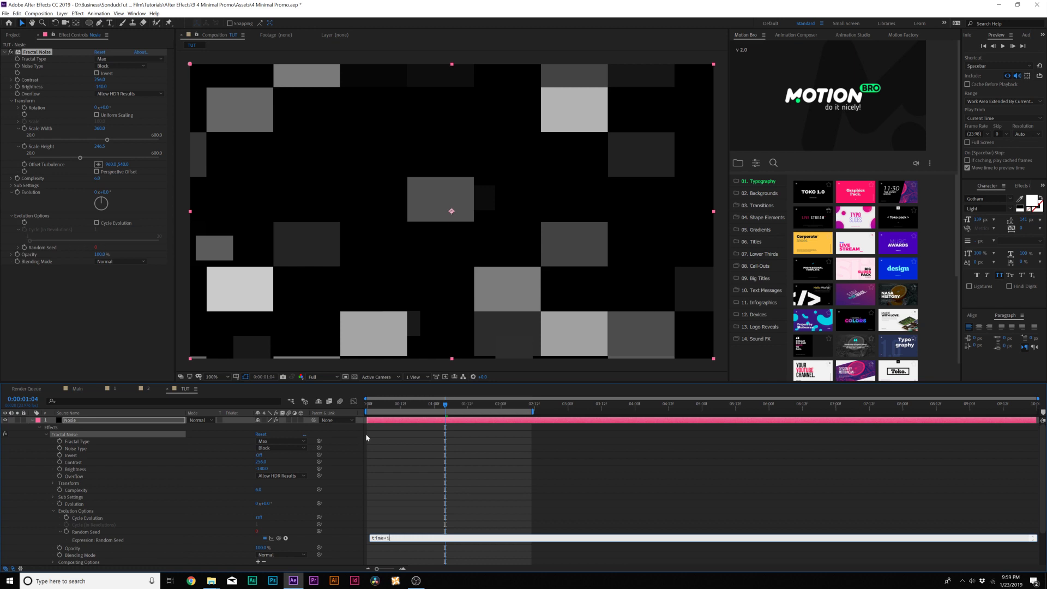
{"action": "left_click", "coordinate": [366, 437]}
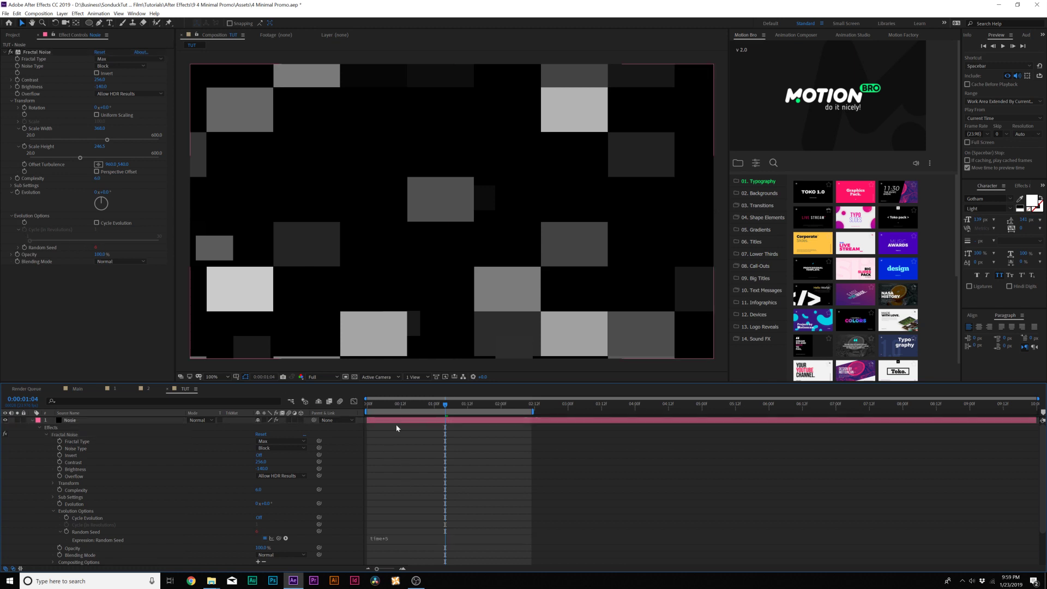
{"action": "key", "text": "space"}
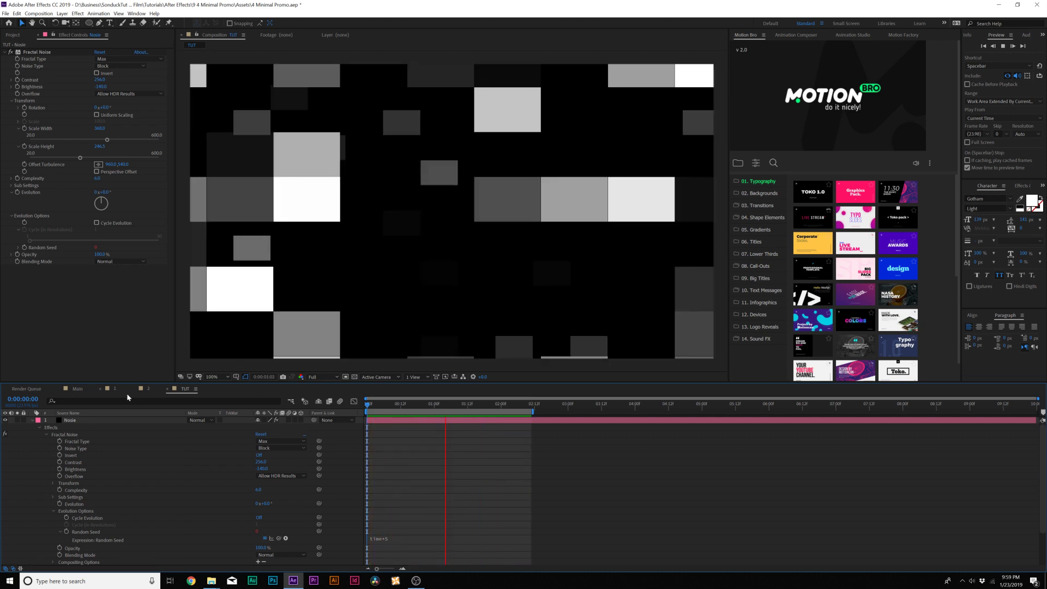
{"action": "key", "text": "space"}
{"action": "left_click", "coordinate": [36, 421]}
Step: Pre-compose the Noise layer, moving all attributes, into a comp named Map, then hide it
{"action": "left_click", "coordinate": [33, 420]}
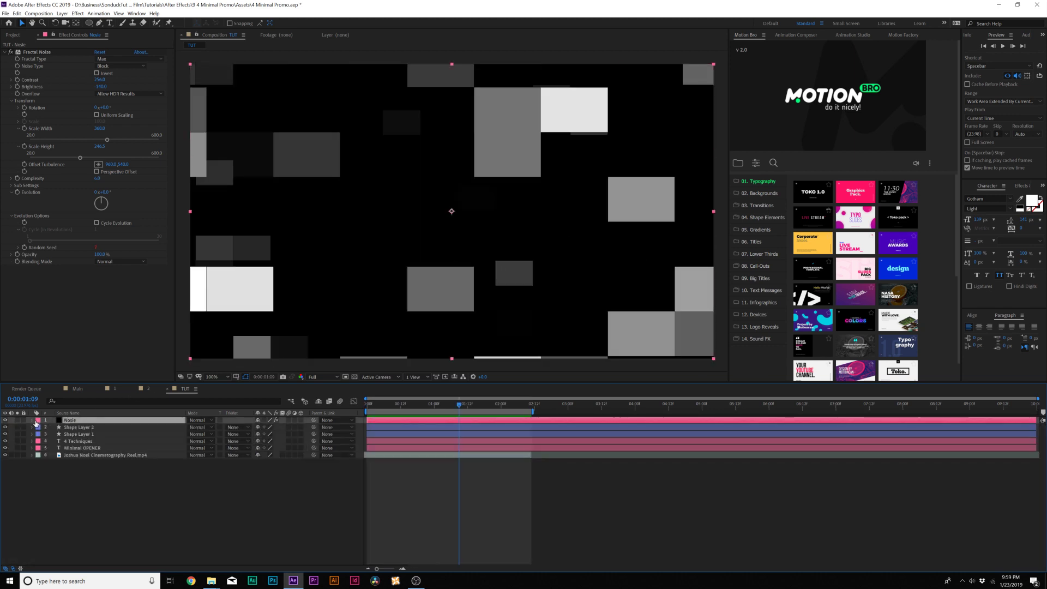
{"action": "left_click", "coordinate": [62, 13]}
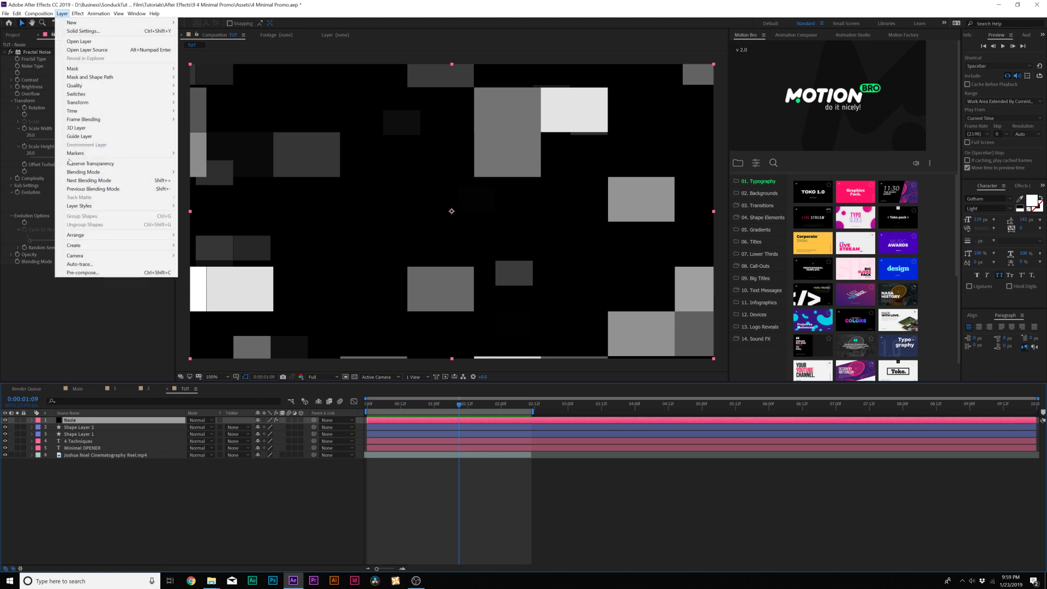
{"action": "left_click", "coordinate": [75, 272]}
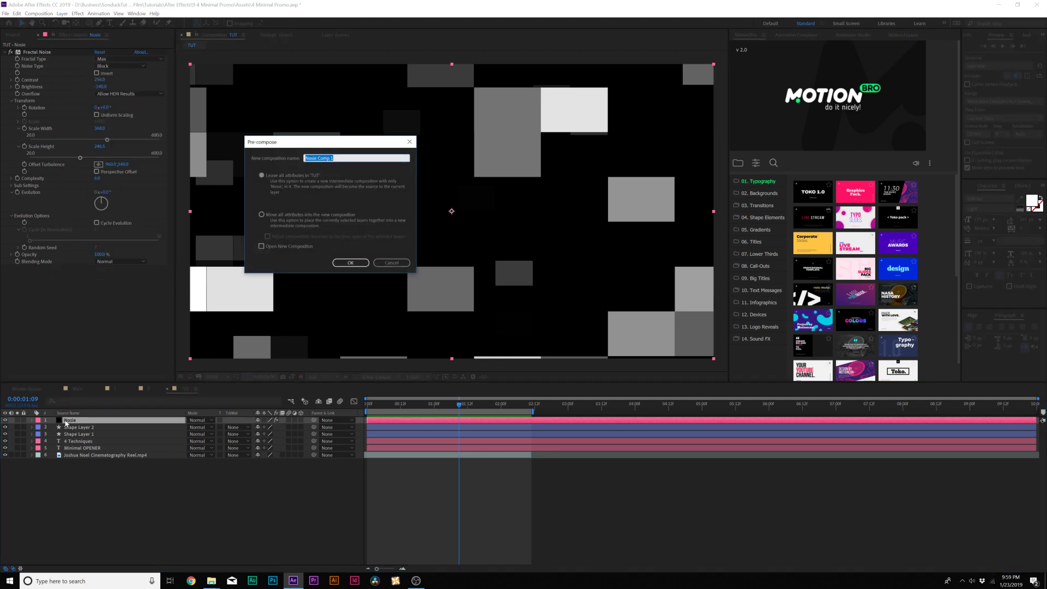
{"action": "left_click", "coordinate": [290, 217]}
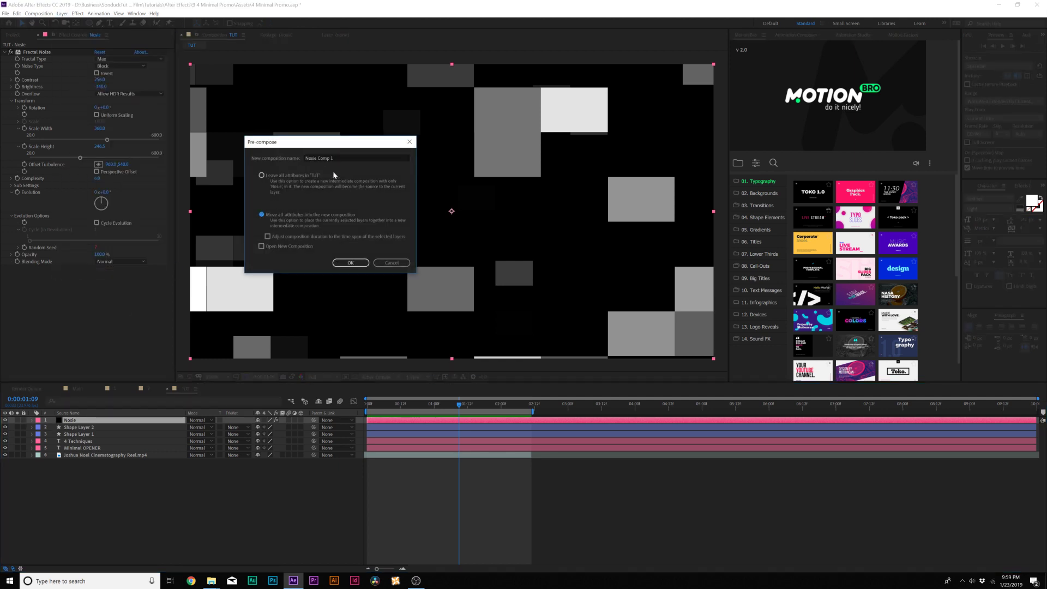
{"action": "left_click", "coordinate": [333, 157]}
{"action": "key", "text": "ctrl+a"}
{"action": "type", "text": "M"}
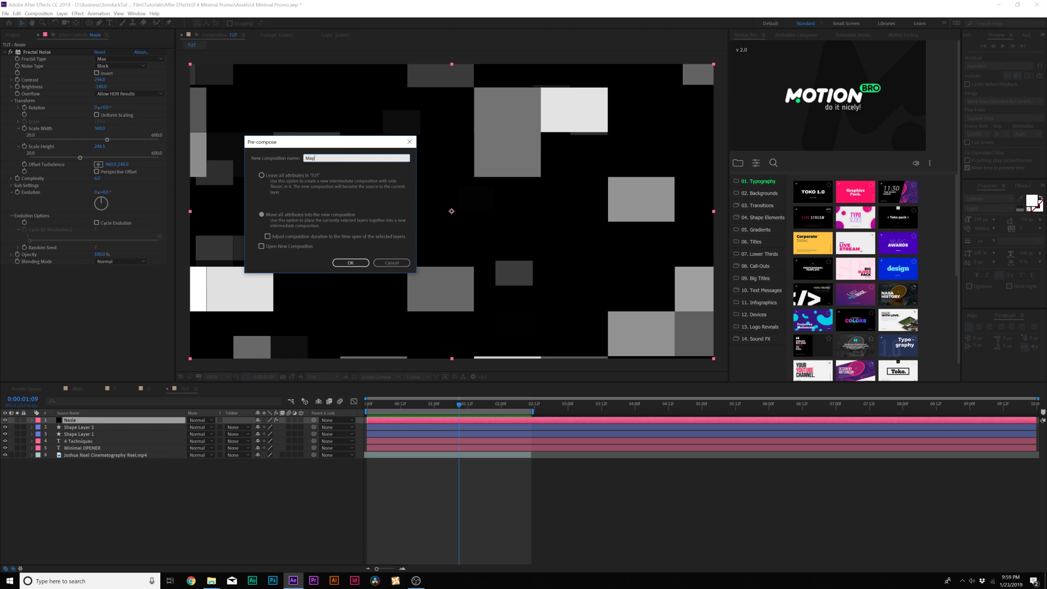
{"action": "key", "text": "Return"}
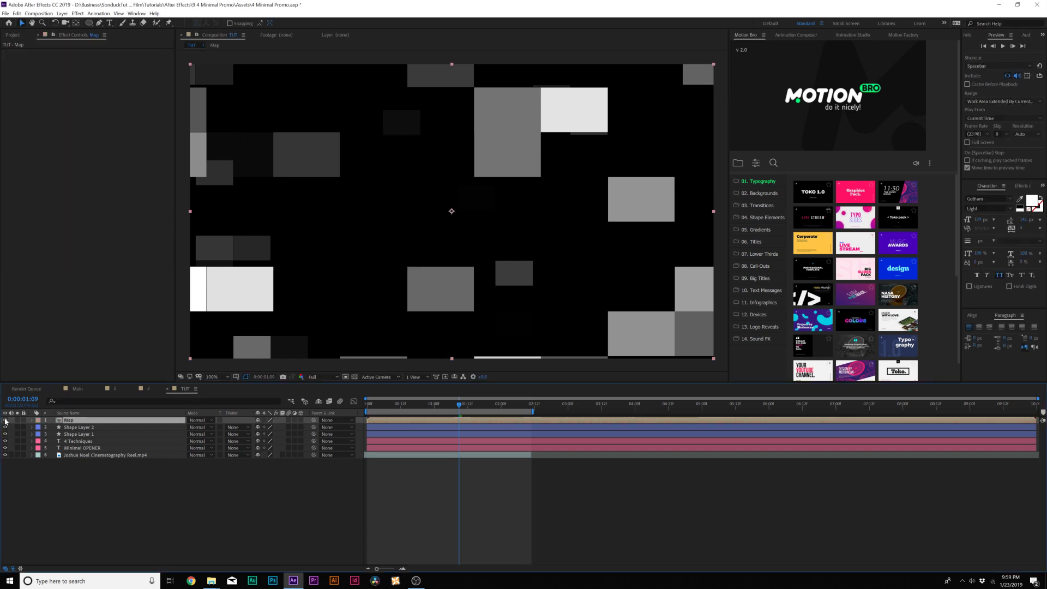
{"action": "left_click", "coordinate": [5, 420]}
Step: Add an adjustment layer with Displacement Map using the Map layer as source
{"action": "left_click", "coordinate": [62, 13]}
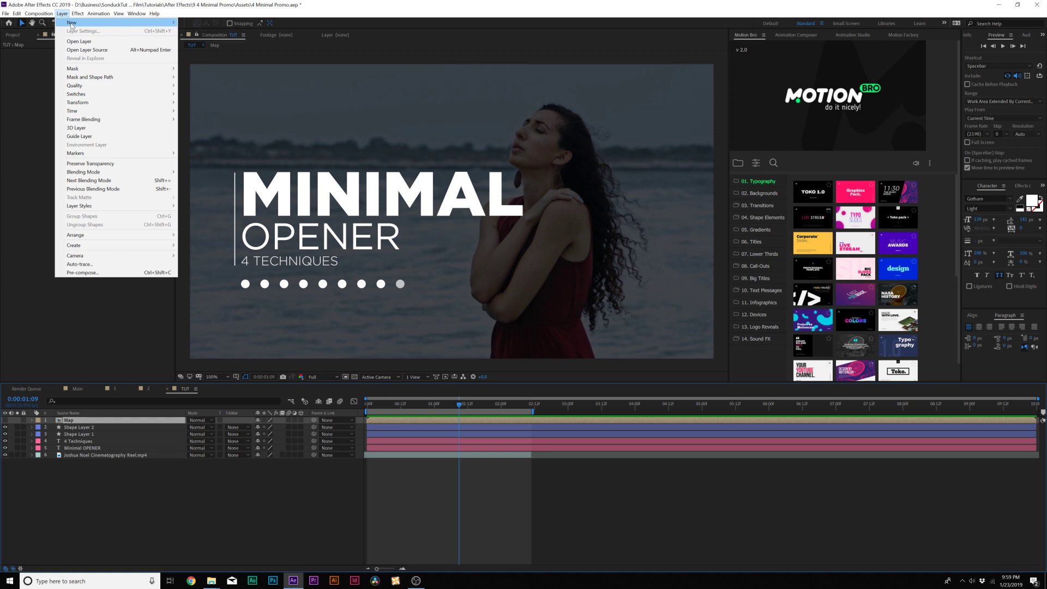
{"action": "mouse_move", "coordinate": [71, 23]}
{"action": "left_click", "coordinate": [224, 73]}
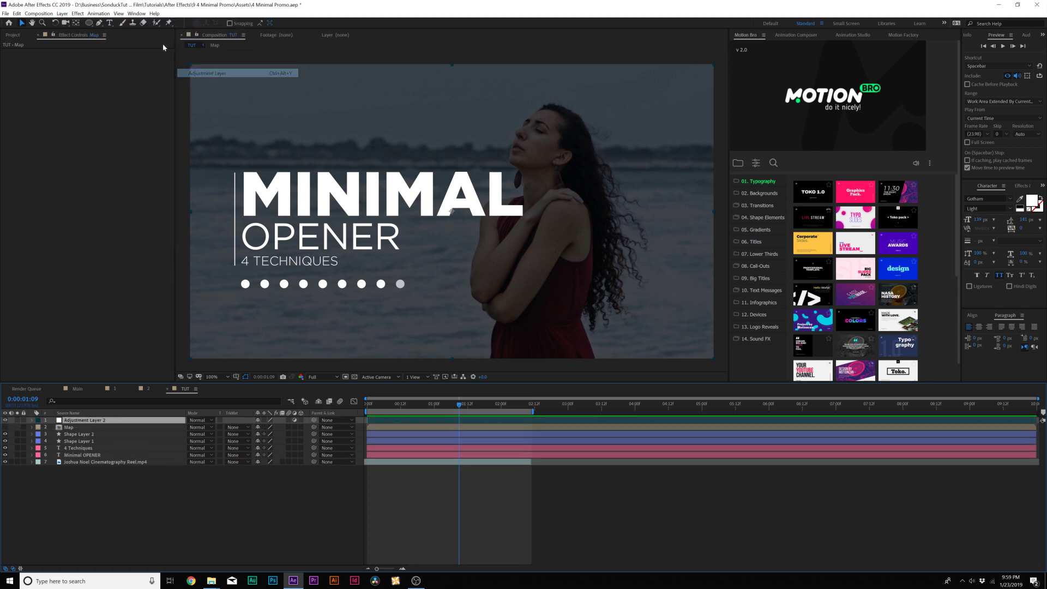
{"action": "left_click", "coordinate": [77, 13]}
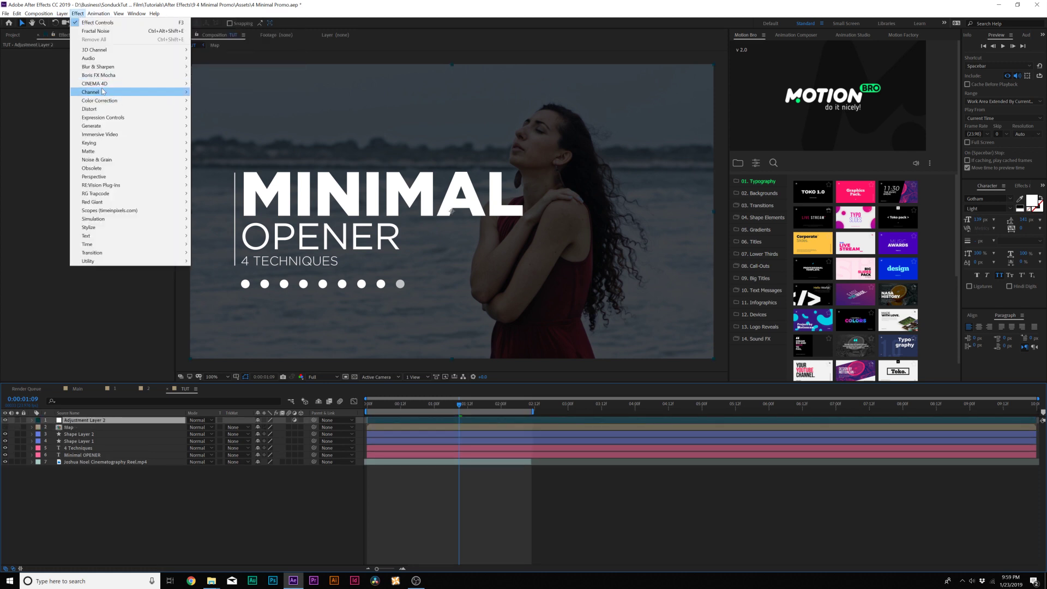
{"action": "mouse_move", "coordinate": [103, 109]}
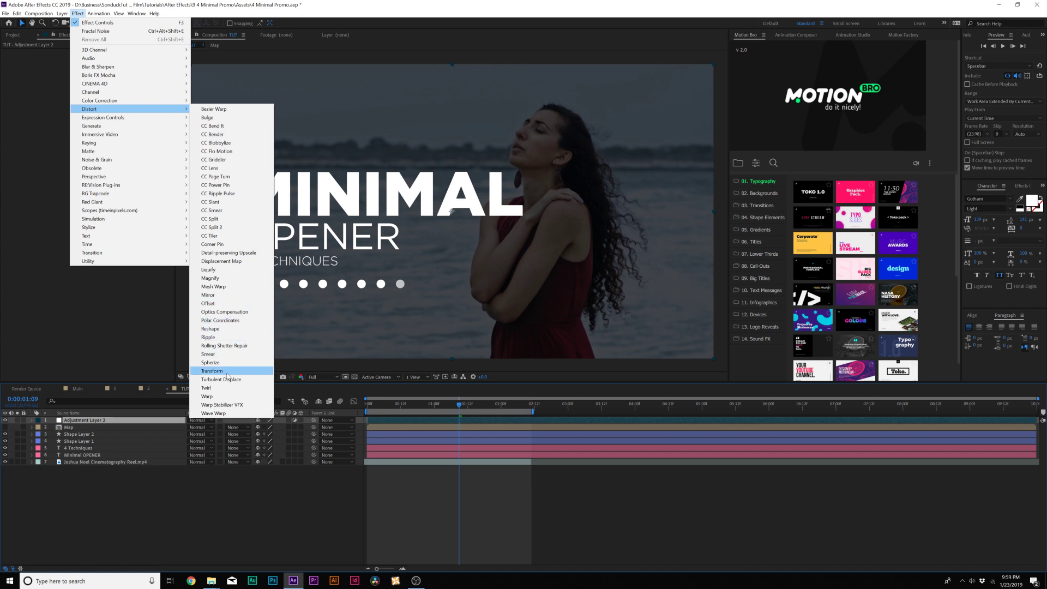
{"action": "left_click", "coordinate": [215, 261]}
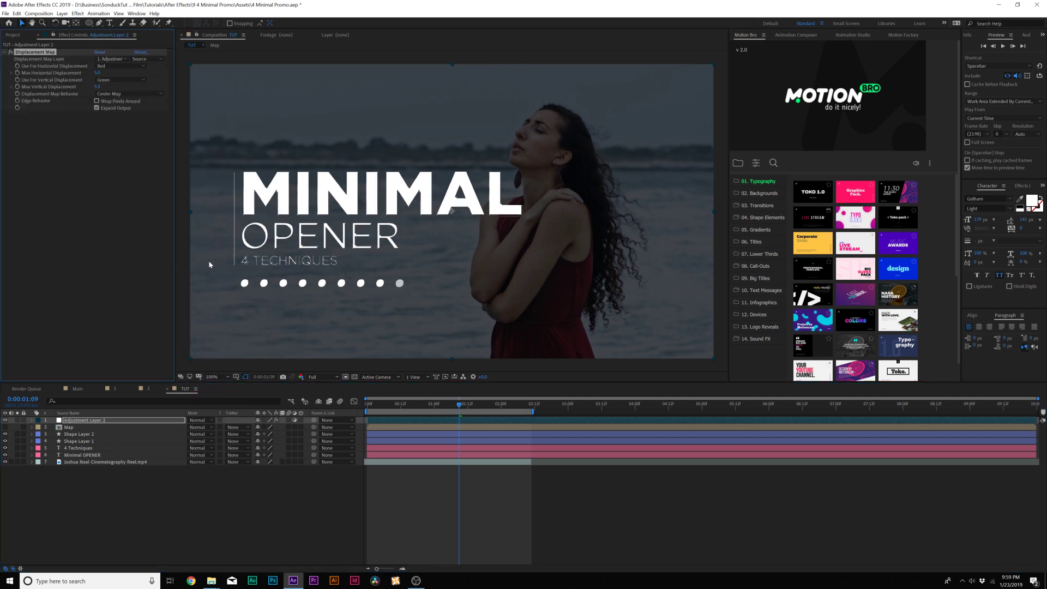
{"action": "left_click", "coordinate": [104, 59]}
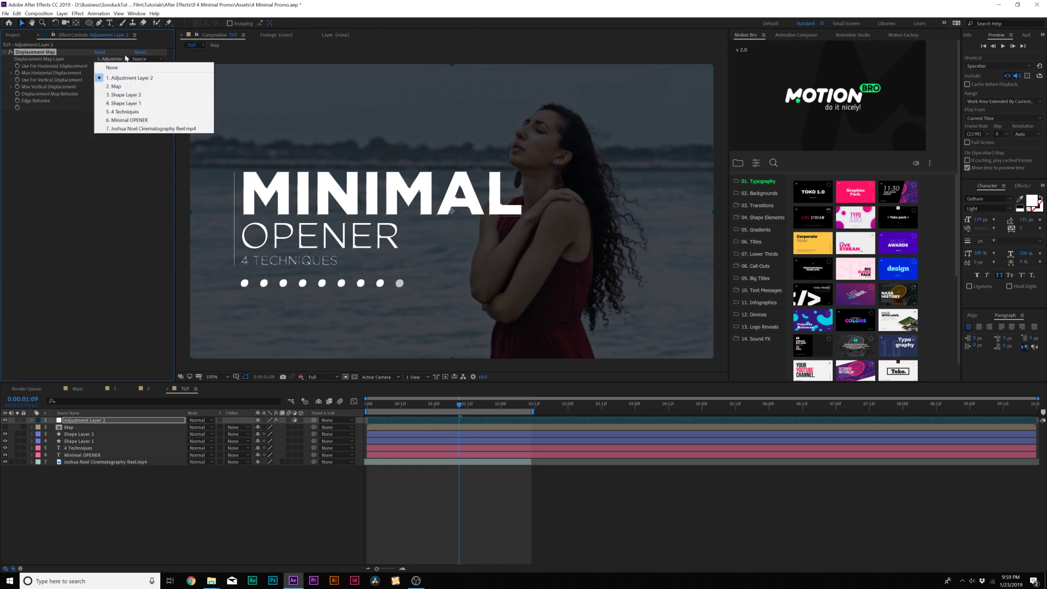
{"action": "left_click", "coordinate": [155, 87]}
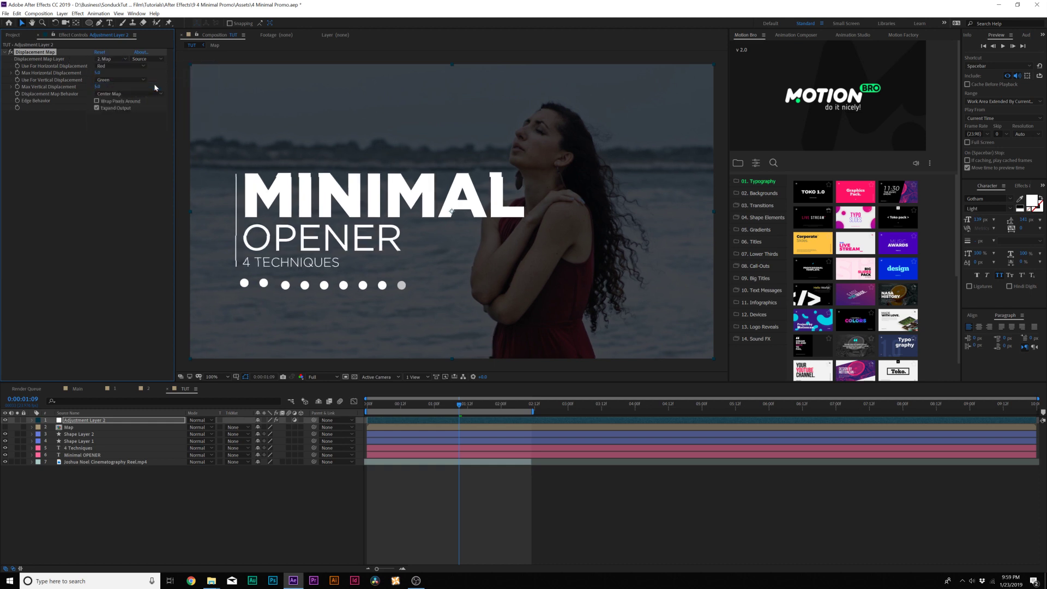
{"action": "key", "text": "space"}
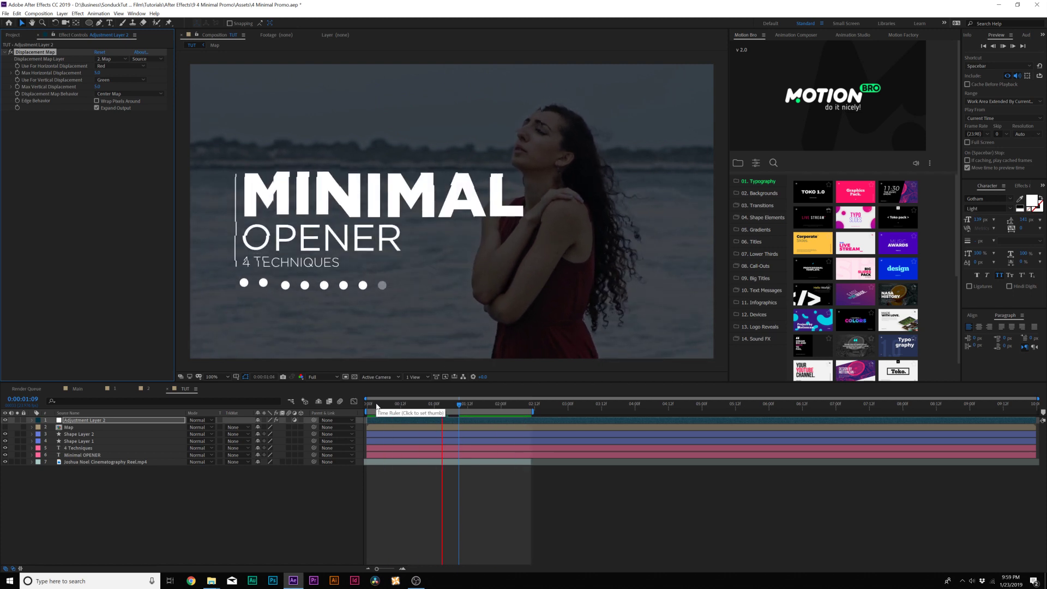
Step: Raise Max Horizontal Displacement to 57 and preview the glitch from the start
{"action": "left_click", "coordinate": [376, 427]}
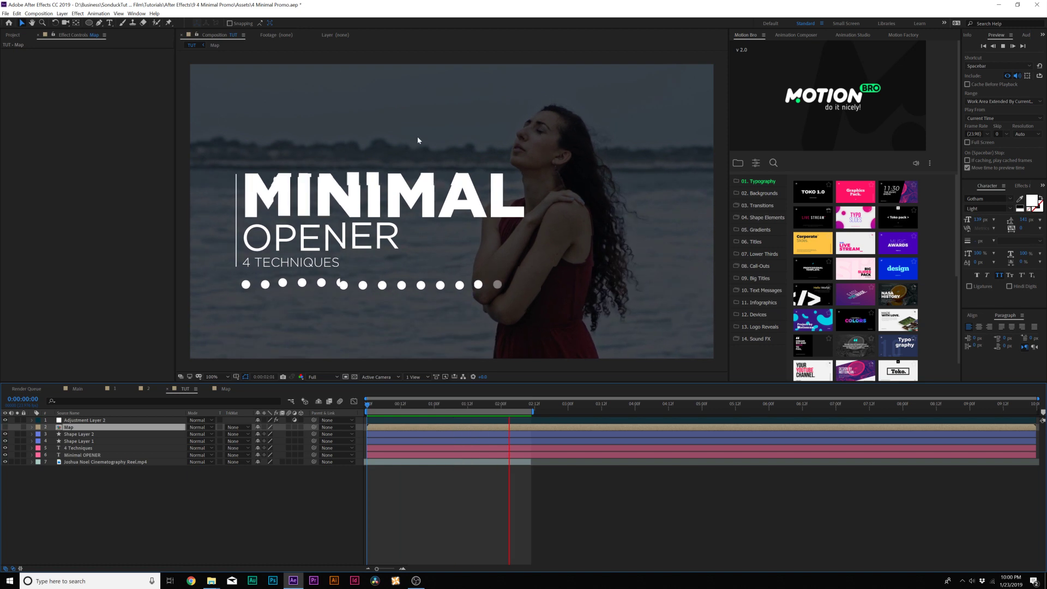
{"action": "left_click", "coordinate": [80, 420]}
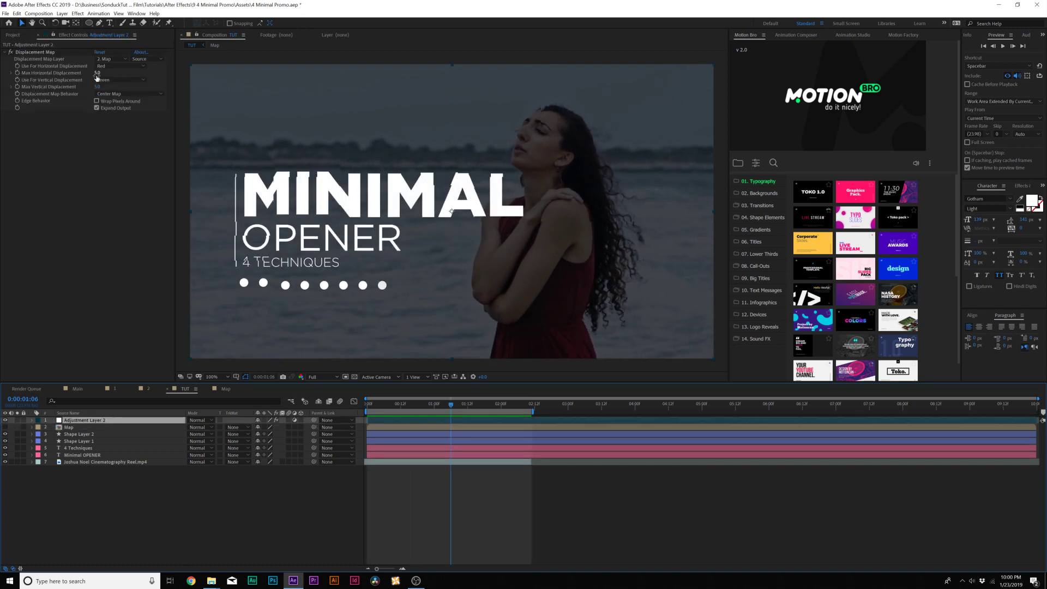
{"action": "left_click_drag", "start_coordinate": [97, 77], "coordinate": [115, 92]}
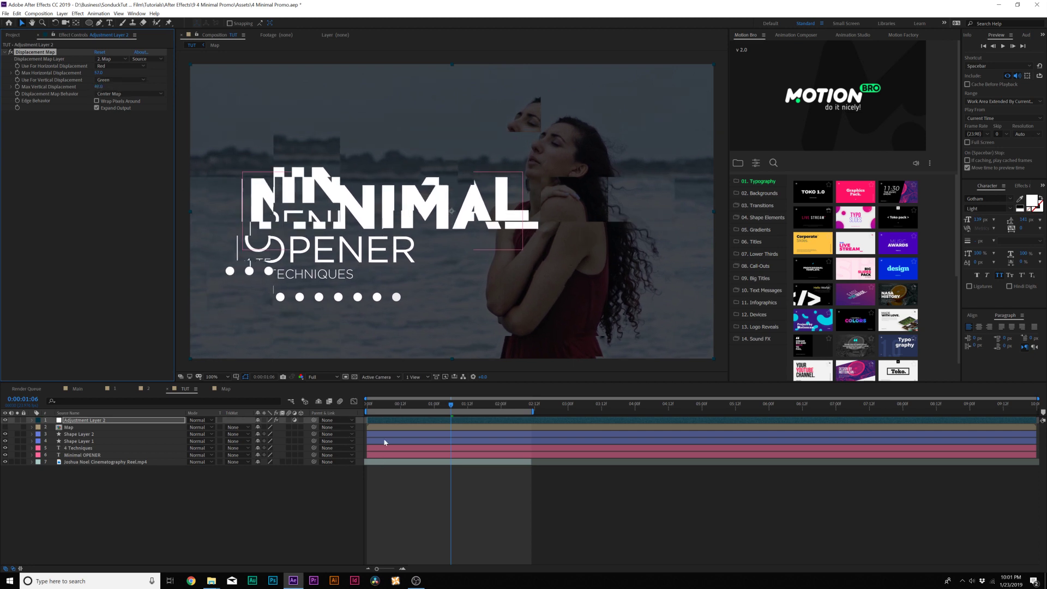
{"action": "left_click", "coordinate": [367, 409]}
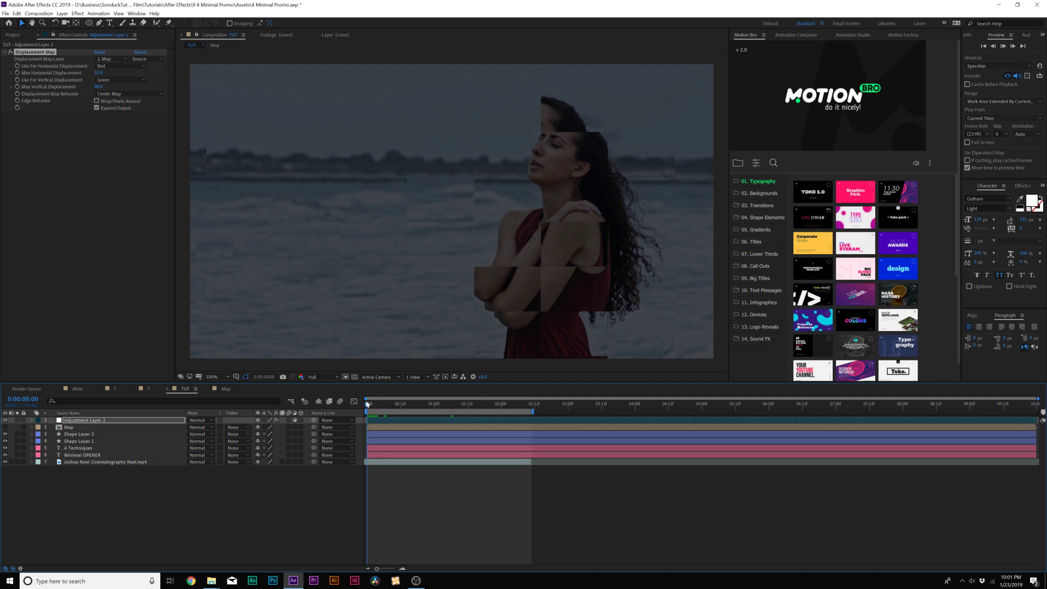
{"action": "key", "text": "space"}
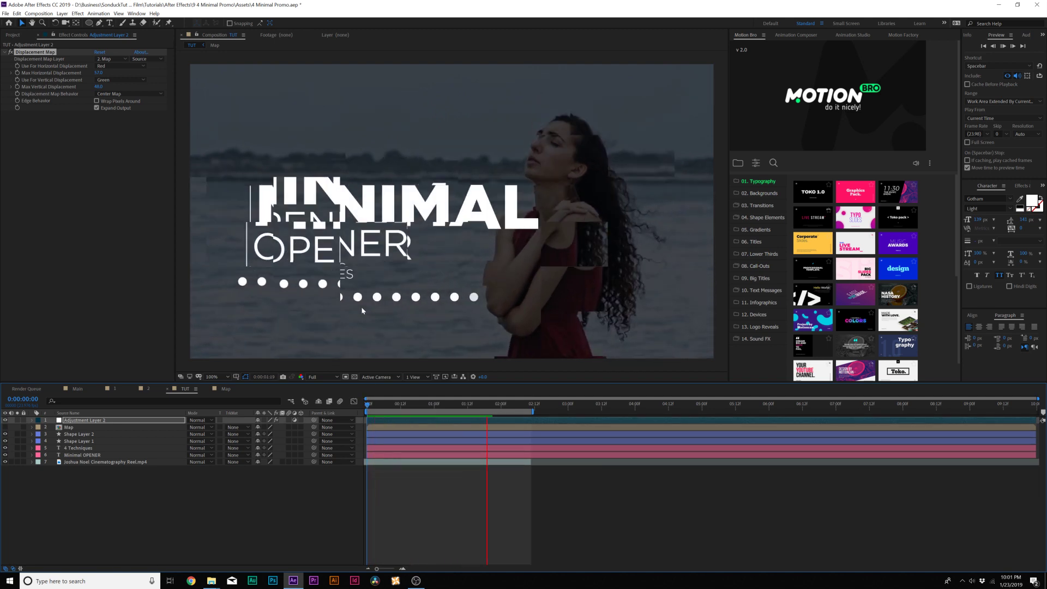
{"action": "key", "text": "space"}
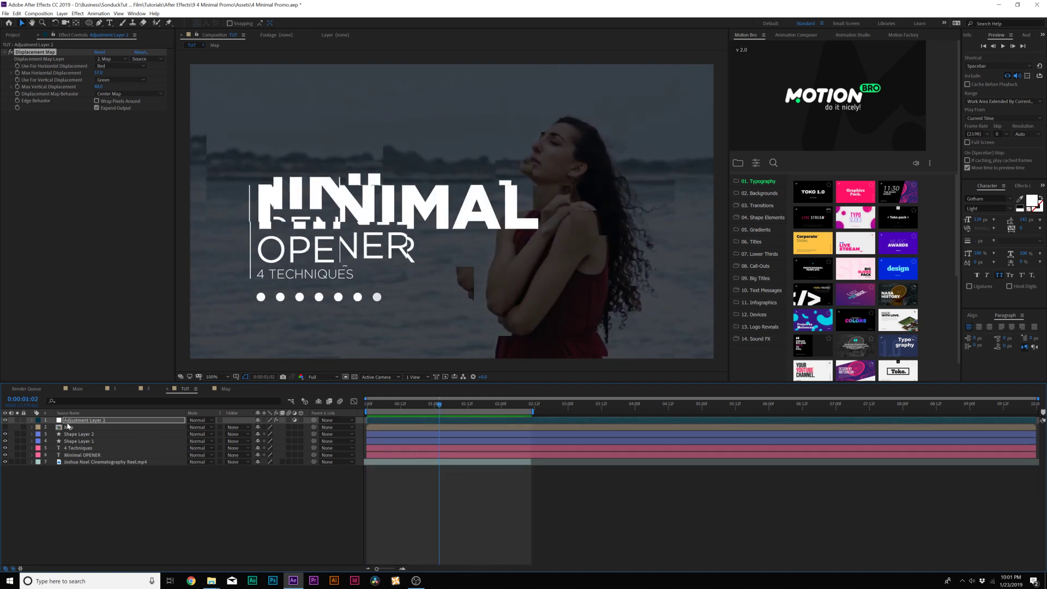
{"action": "left_click_drag", "start_coordinate": [68, 424], "coordinate": [80, 459]}
{"action": "left_click", "coordinate": [122, 499]}
{"action": "key", "text": "space"}
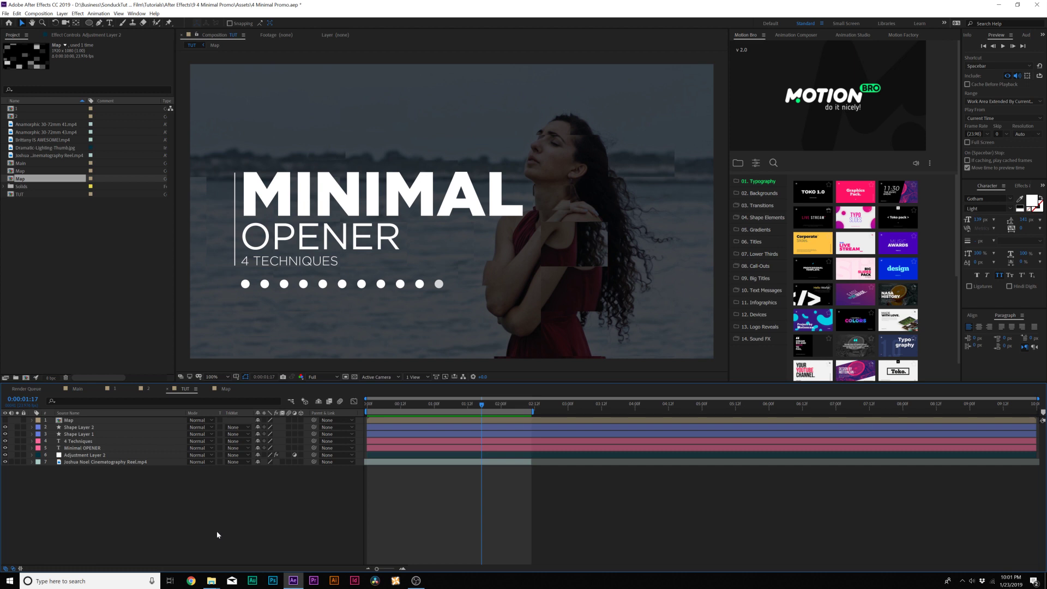
Step: Set the seaside footage layer's Opacity to 30%
{"action": "left_click", "coordinate": [128, 462]}
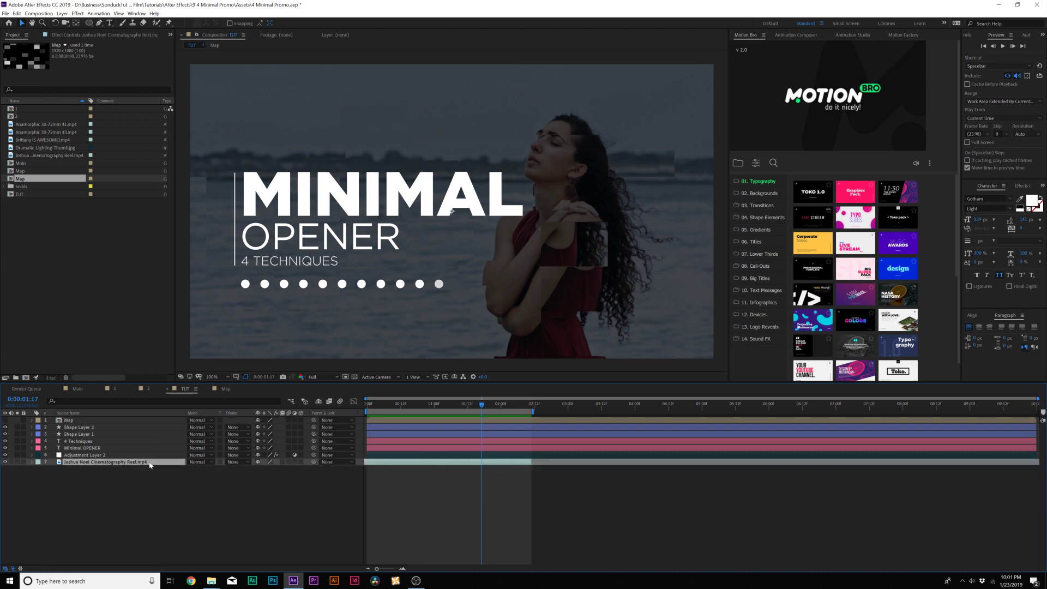
{"action": "key", "text": "t"}
{"action": "left_click_drag", "start_coordinate": [256, 472], "coordinate": [356, 472]}
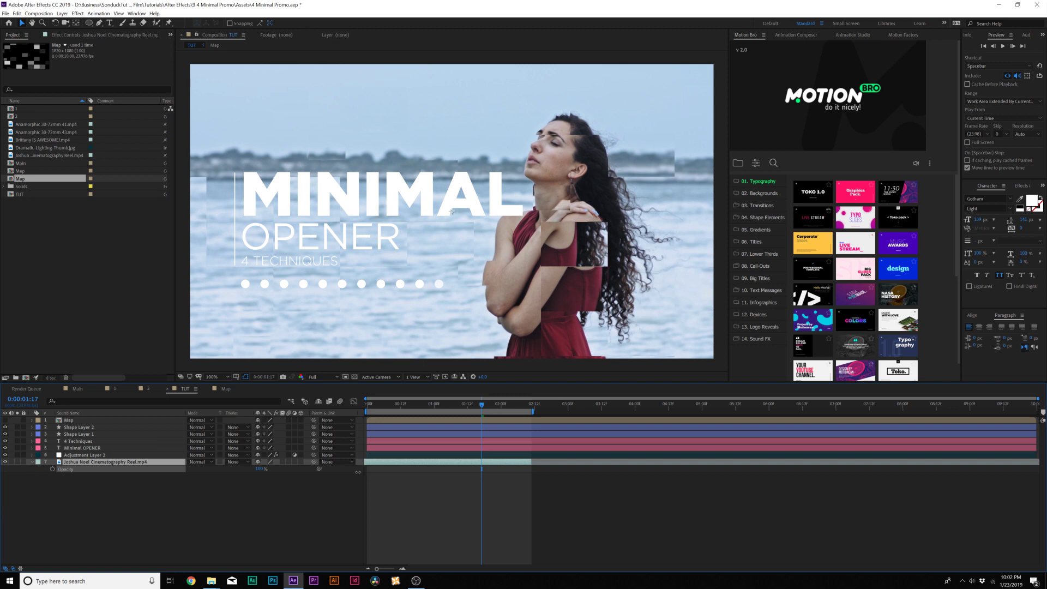
{"action": "key", "text": "Return"}
{"action": "left_click", "coordinate": [260, 468]}
{"action": "type", "text": "30"}
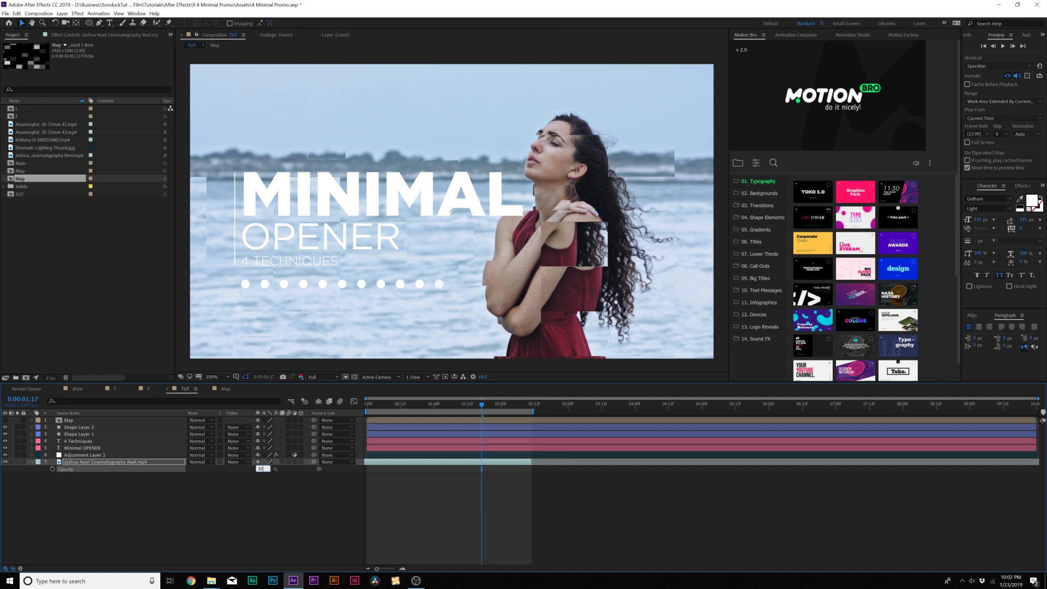
{"action": "key", "text": "Return"}
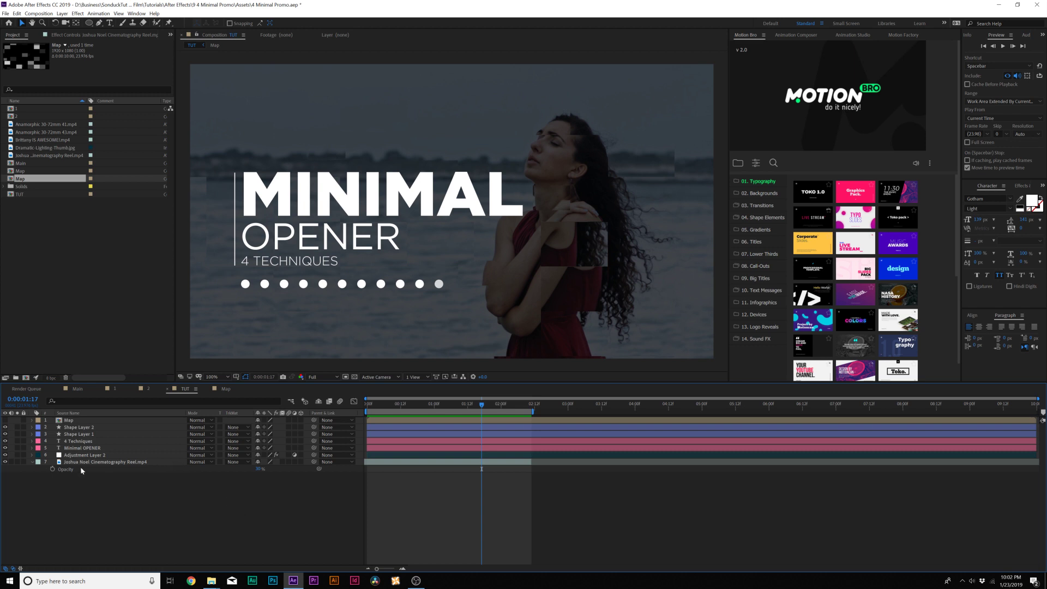
{"action": "left_click", "coordinate": [31, 462]}
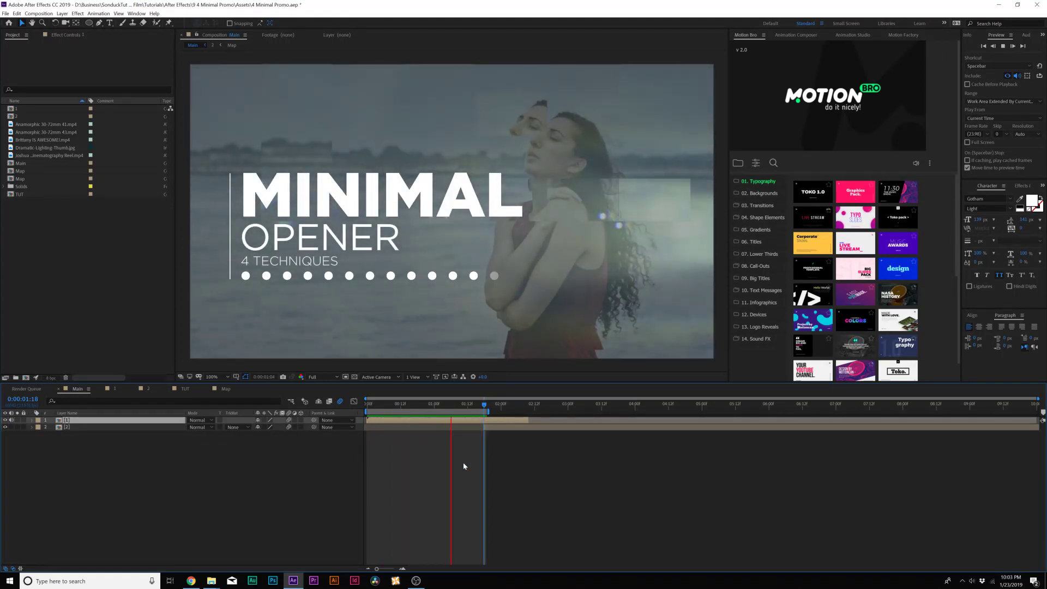
{"action": "key", "text": "space"}
{"action": "left_click", "coordinate": [191, 581]}
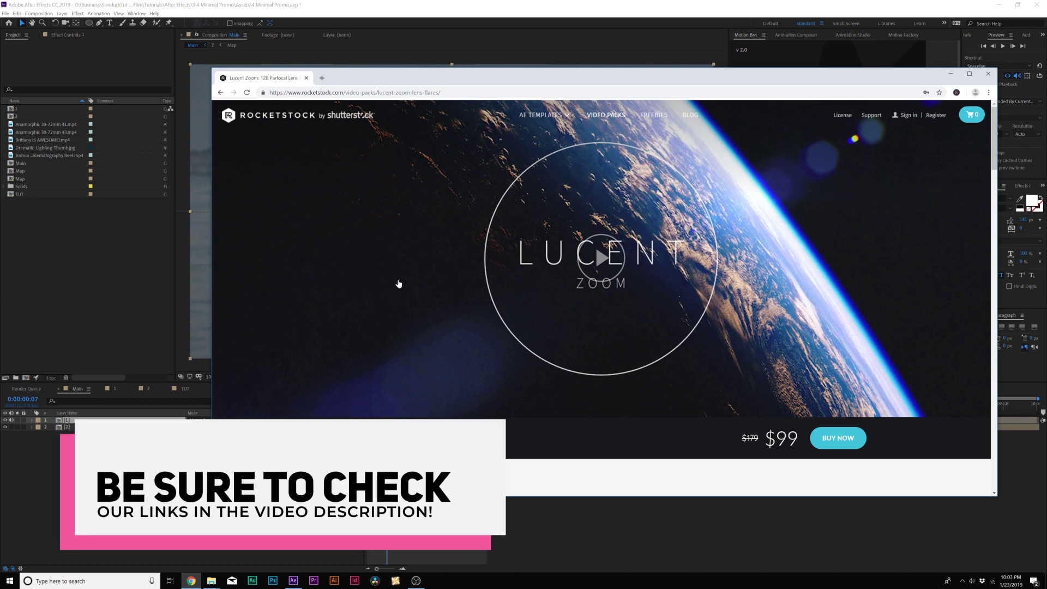
{"action": "scroll", "coordinate": [403, 298], "scroll_direction": "down", "scroll_amount": 2}
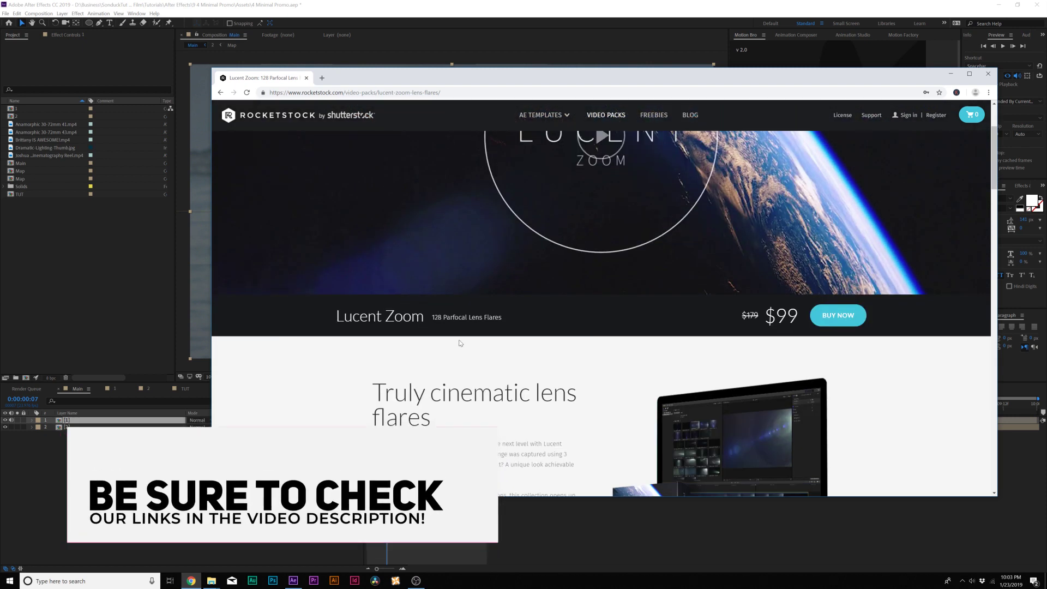
{"action": "scroll", "coordinate": [500, 348], "scroll_direction": "down", "scroll_amount": 4}
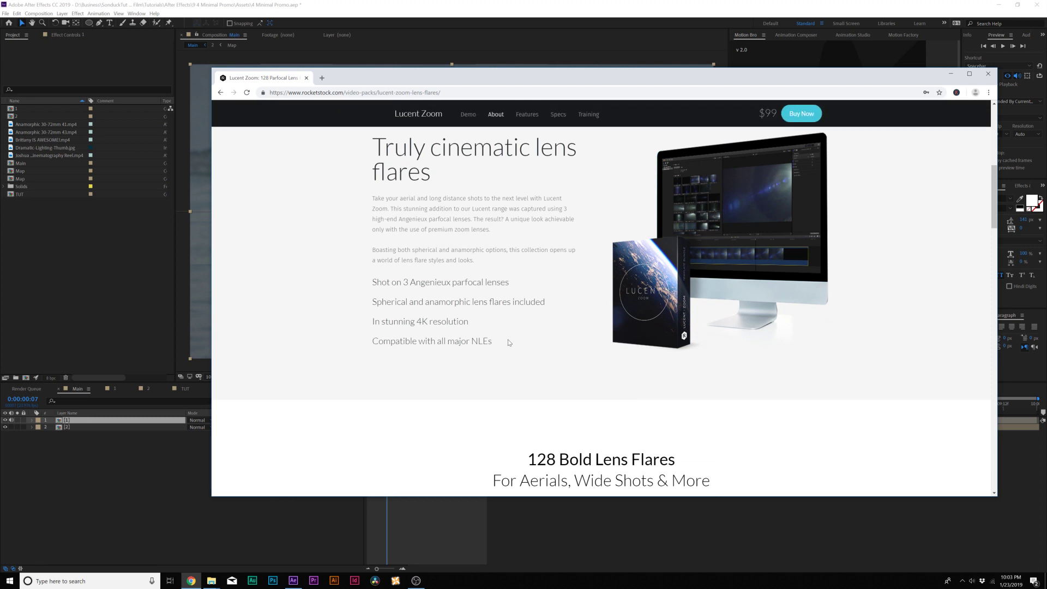
{"action": "scroll", "coordinate": [508, 339], "scroll_direction": "down", "scroll_amount": 4}
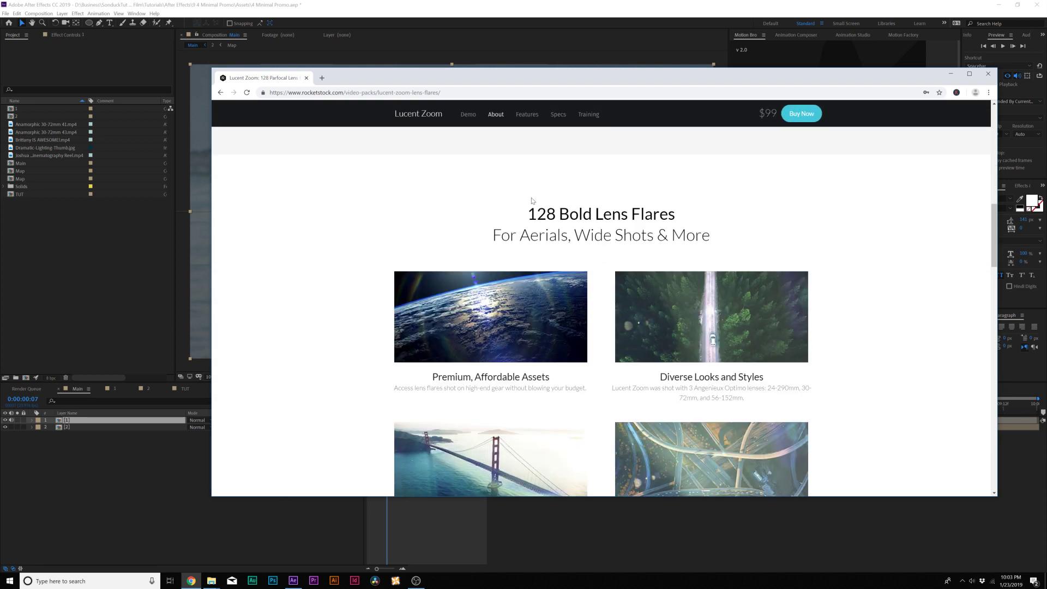
{"action": "scroll", "coordinate": [530, 207], "scroll_direction": "up", "scroll_amount": 10}
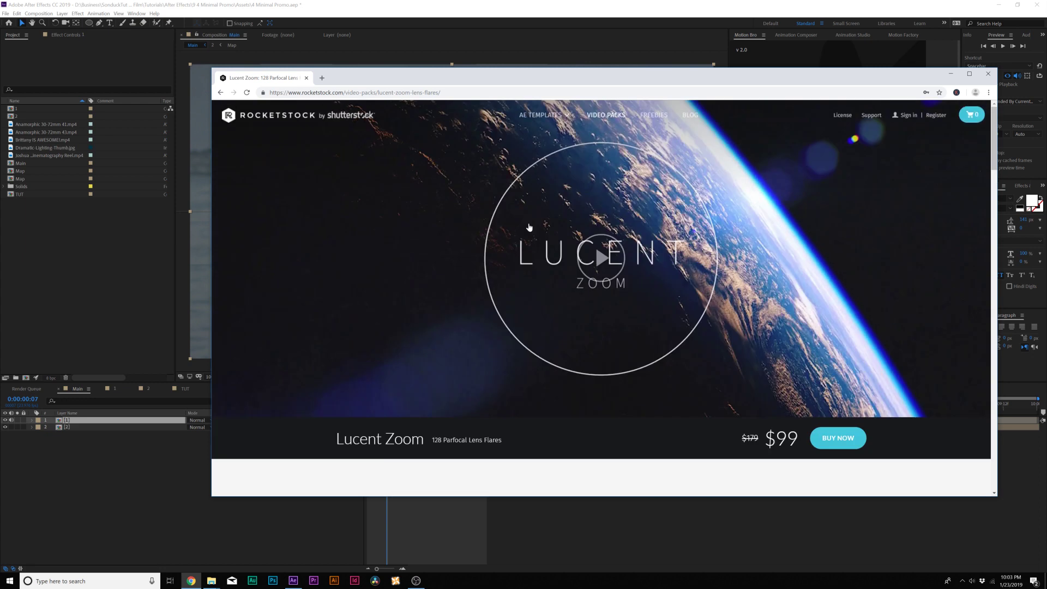
{"action": "left_click", "coordinate": [107, 465]}
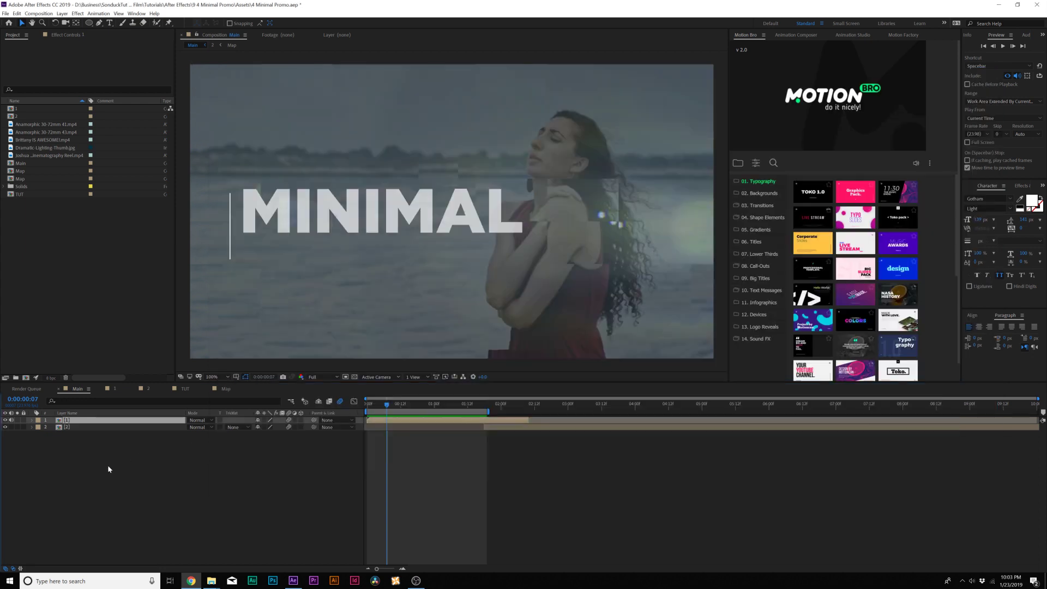
Step: In the TUT comp, preview the Anamorphic 30-72mm 43.mp4 flare clip on its own
{"action": "left_click", "coordinate": [189, 389]}
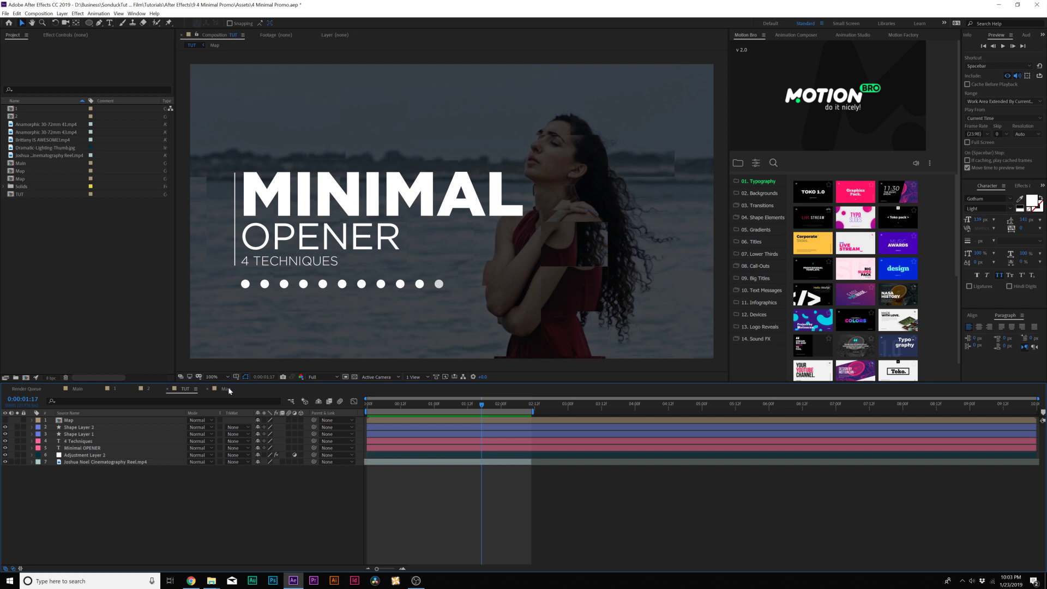
{"action": "left_click", "coordinate": [12, 132]}
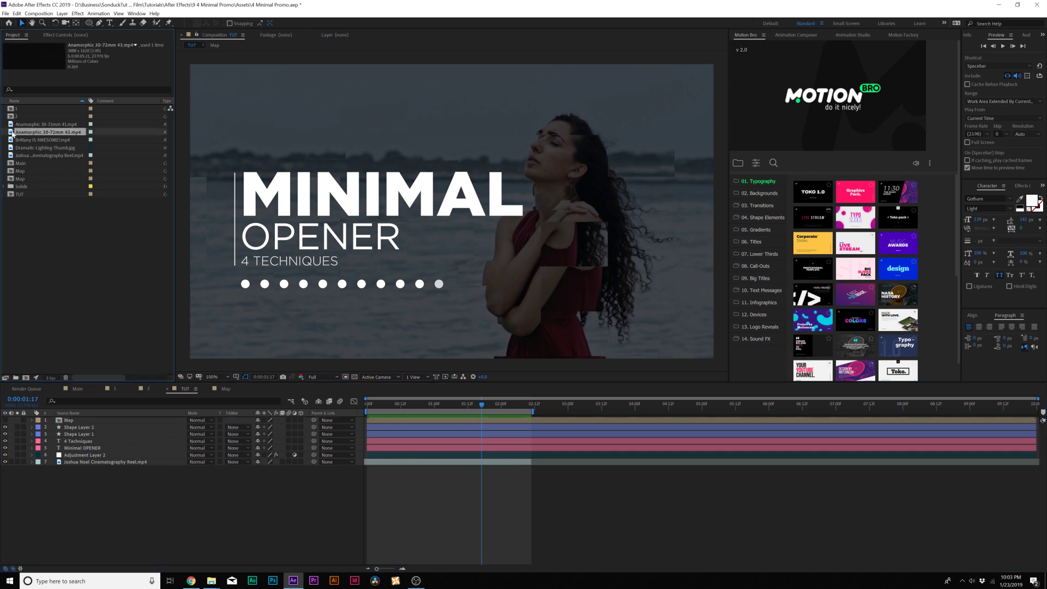
{"action": "double_click", "coordinate": [12, 133]}
{"action": "left_click_drag", "start_coordinate": [245, 360], "coordinate": [486, 359]}
{"action": "left_click", "coordinate": [207, 35]}
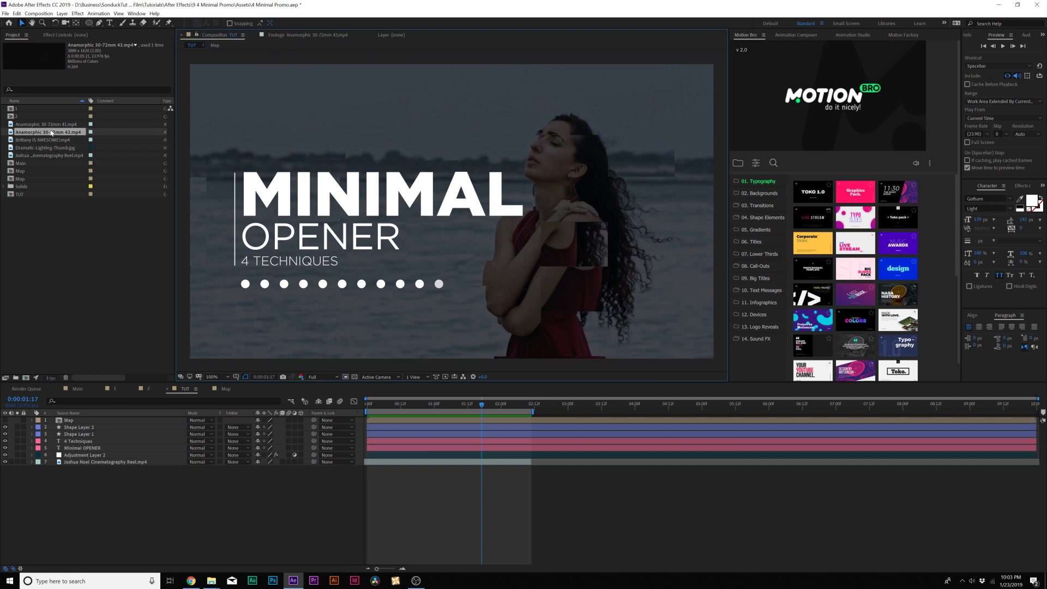
Step: Place the flare clip at the top of TUT, scaled to 63% in Screen mode
{"action": "left_click_drag", "start_coordinate": [52, 132], "coordinate": [102, 181]}
{"action": "left_click_drag", "start_coordinate": [96, 365], "coordinate": [89, 422]}
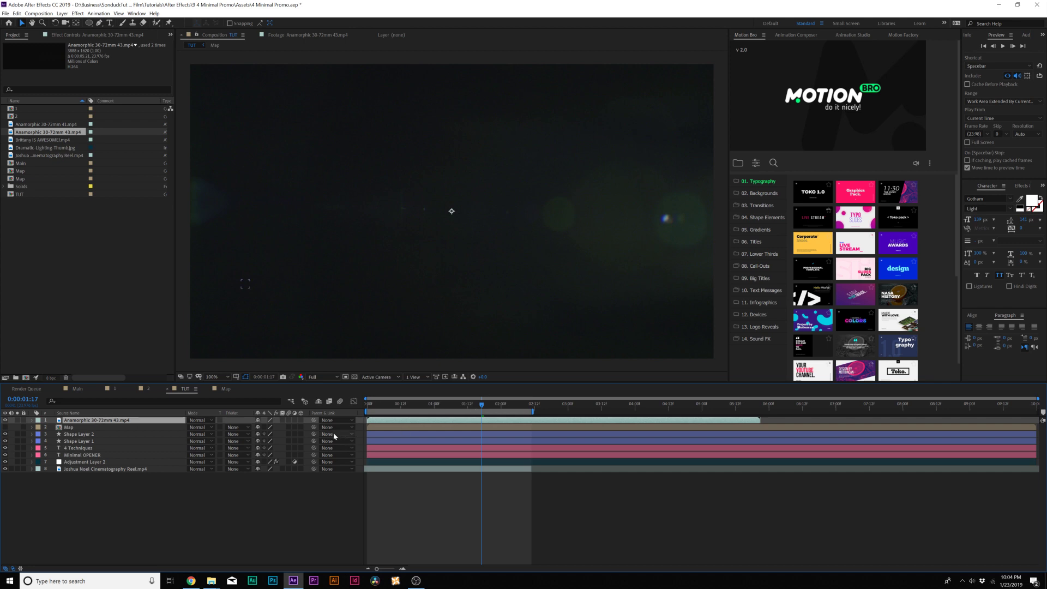
{"action": "key", "text": "s"}
{"action": "mouse_move", "coordinate": [271, 427]}
{"action": "left_mouse_down"}
{"action": "mouse_move", "coordinate": [246, 426]}
{"action": "mouse_move", "coordinate": [261, 427]}
{"action": "left_mouse_up"}
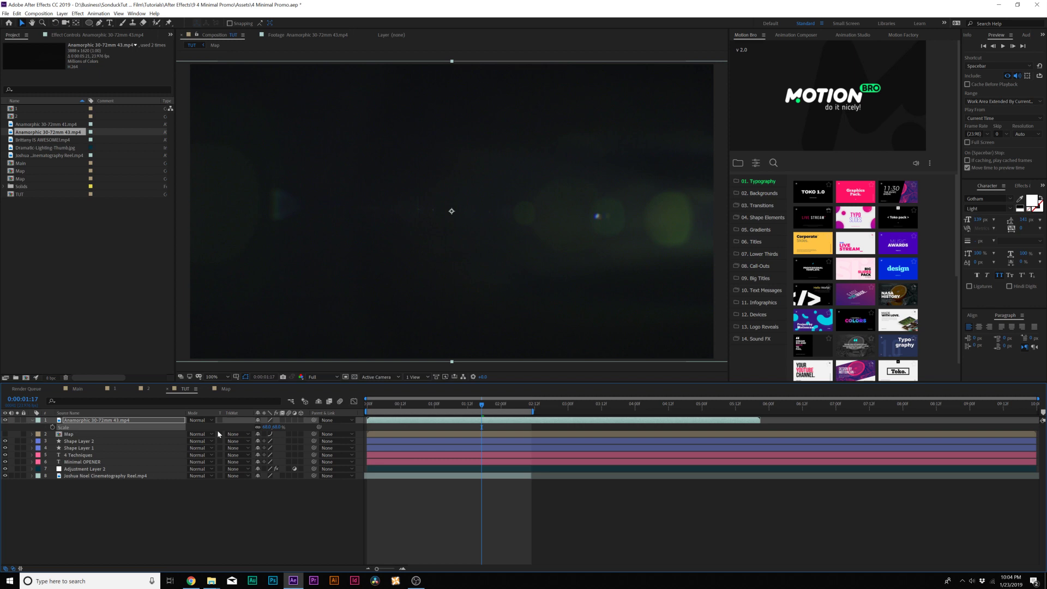
{"action": "left_click", "coordinate": [199, 419]}
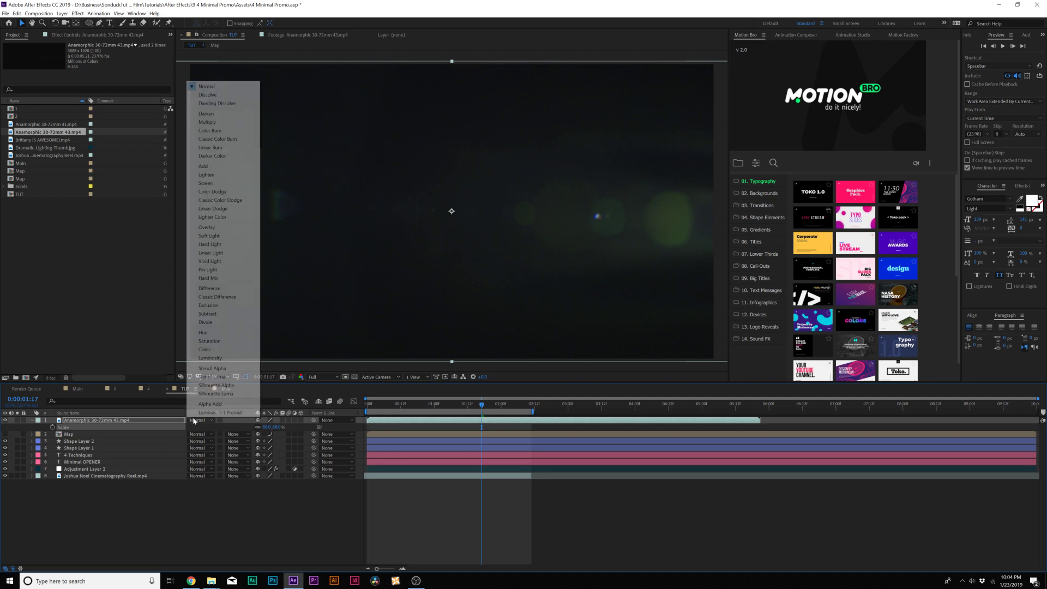
{"action": "left_click", "coordinate": [218, 185]}
{"action": "key", "text": "space"}
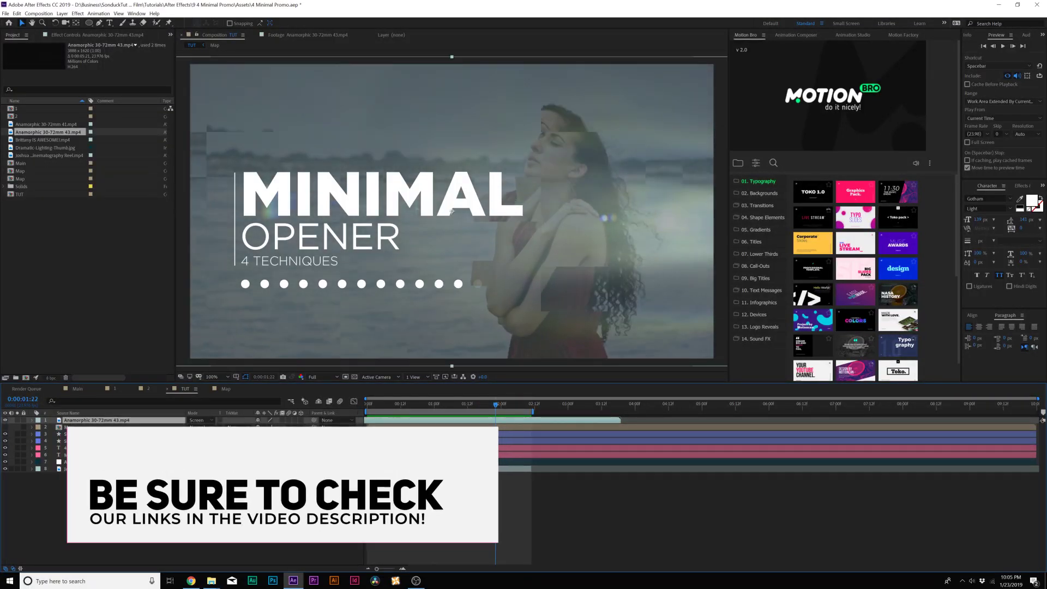
{"action": "left_click", "coordinate": [566, 405]}
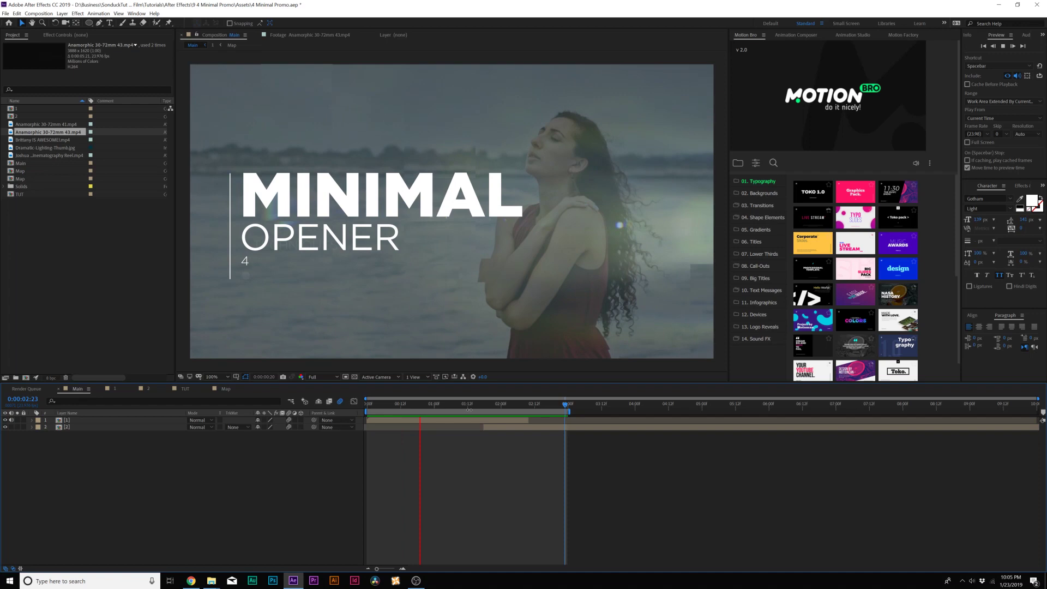
Step: Reveal both layers' Position keyframes and inspect the transition around 1:18
{"action": "left_click_drag", "start_coordinate": [468, 406], "coordinate": [495, 406]}
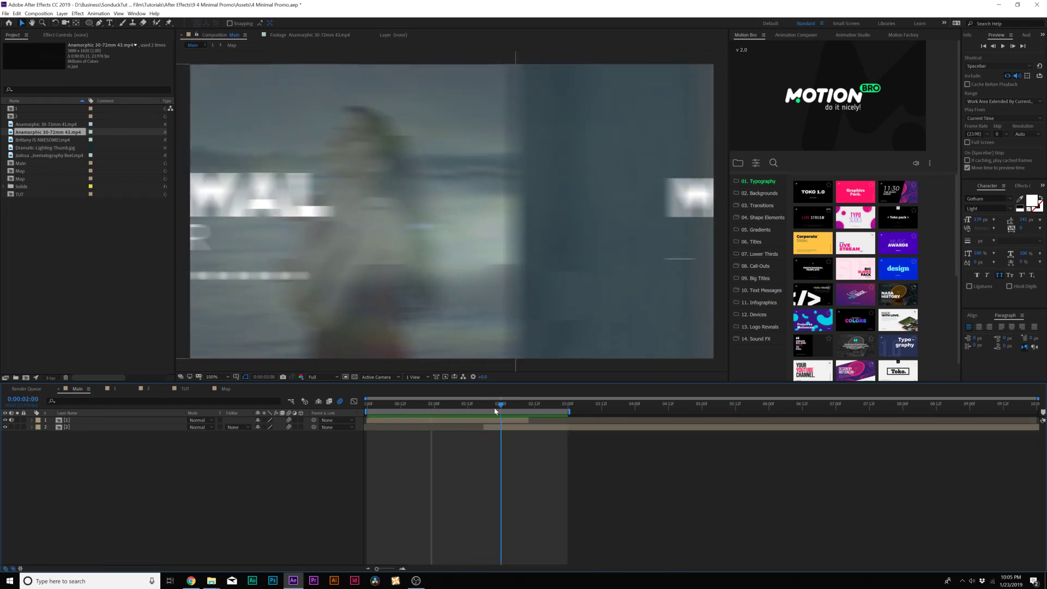
{"action": "left_click", "coordinate": [99, 423]}
{"action": "left_click", "coordinate": [106, 460]}
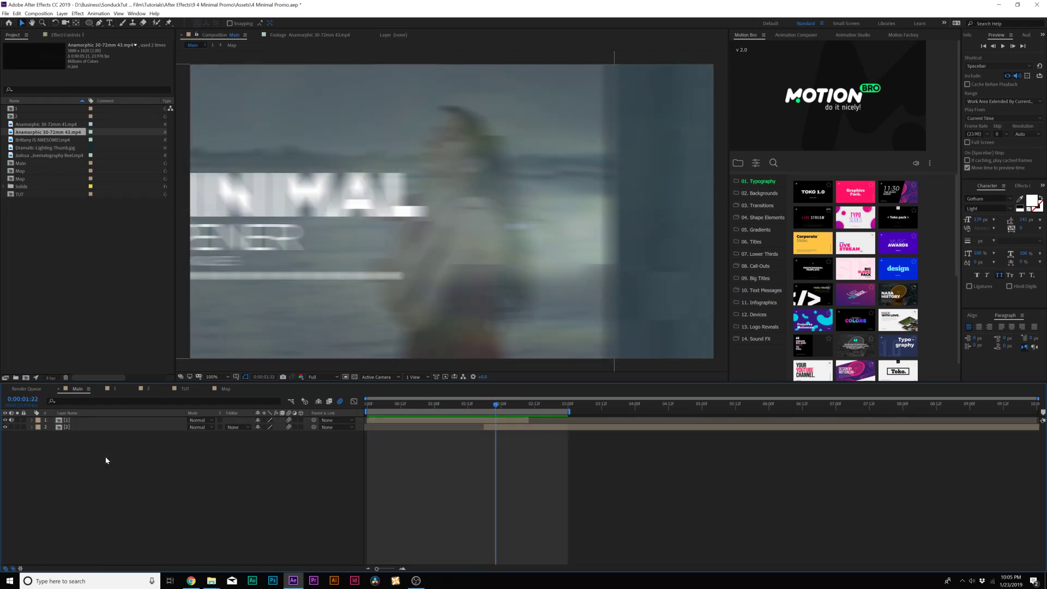
{"action": "key", "text": "u"}
{"action": "left_click", "coordinate": [483, 405]}
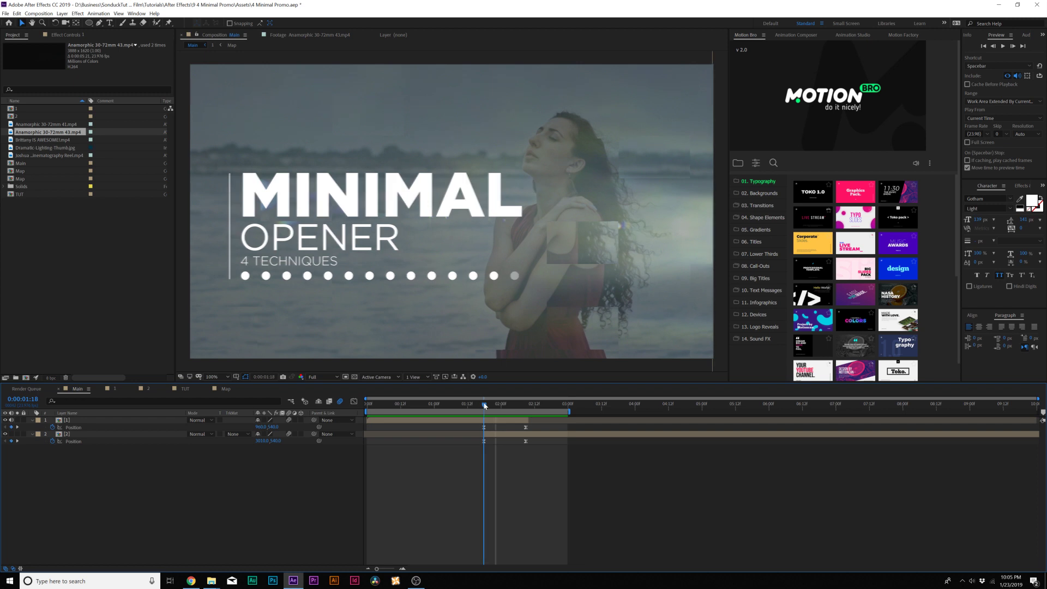
{"action": "left_click", "coordinate": [64, 421]}
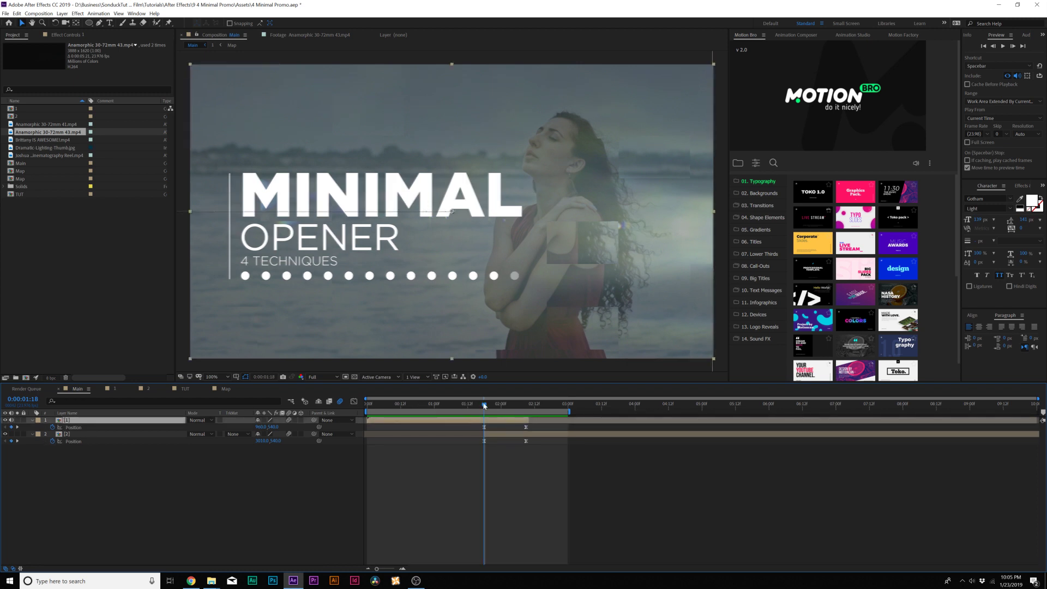
{"action": "mouse_move", "coordinate": [487, 405]}
{"action": "left_mouse_down"}
{"action": "mouse_move", "coordinate": [528, 406]}
{"action": "mouse_move", "coordinate": [484, 413]}
{"action": "left_mouse_up"}
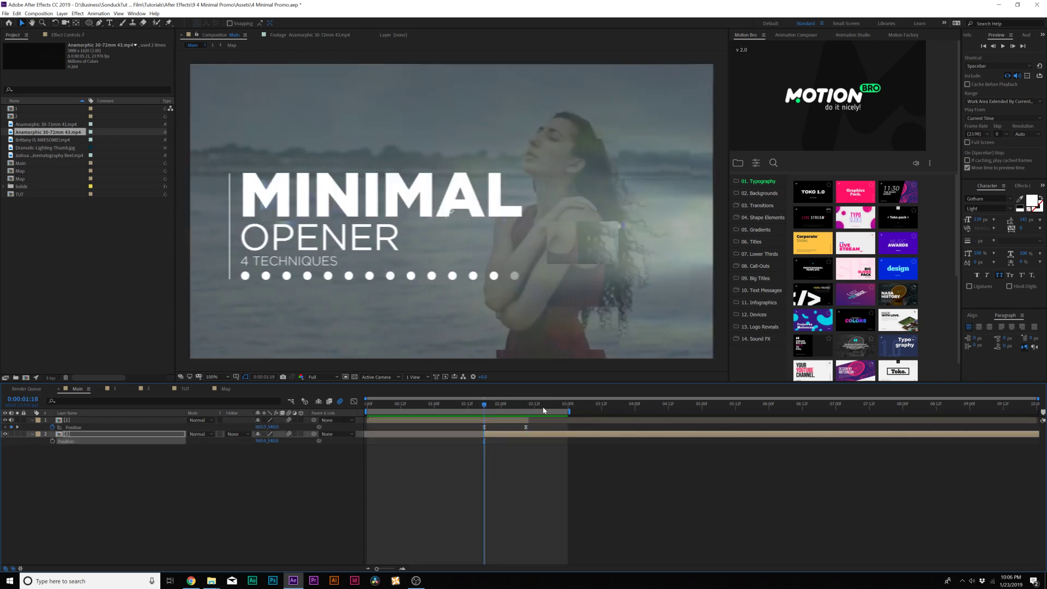
Step: Key the second clip's Position at 2:09, push it off-frame right at 1:18, and preview
{"action": "left_click", "coordinate": [527, 406]}
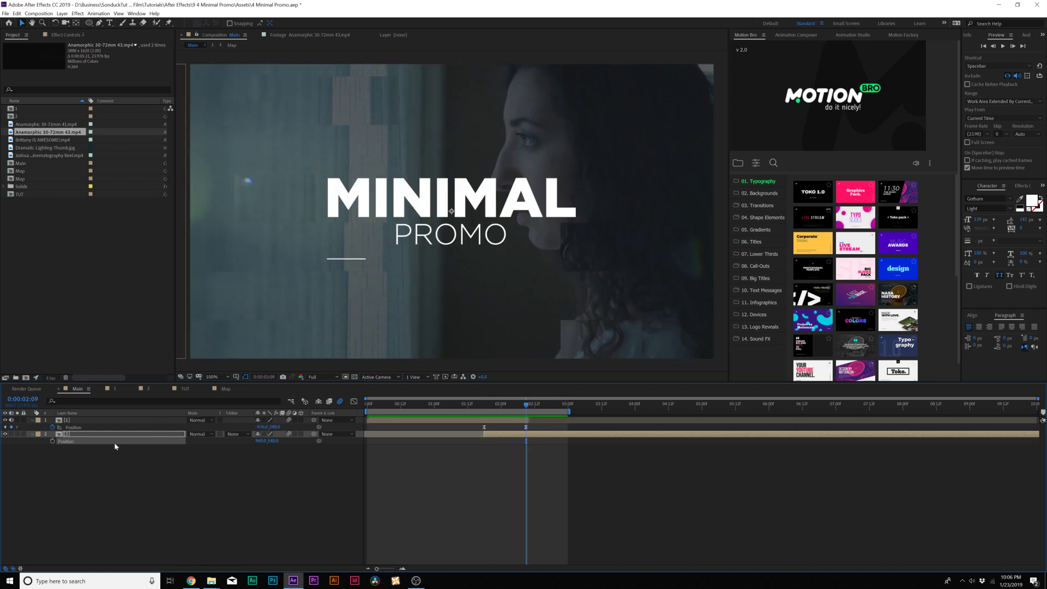
{"action": "left_click", "coordinate": [53, 441]}
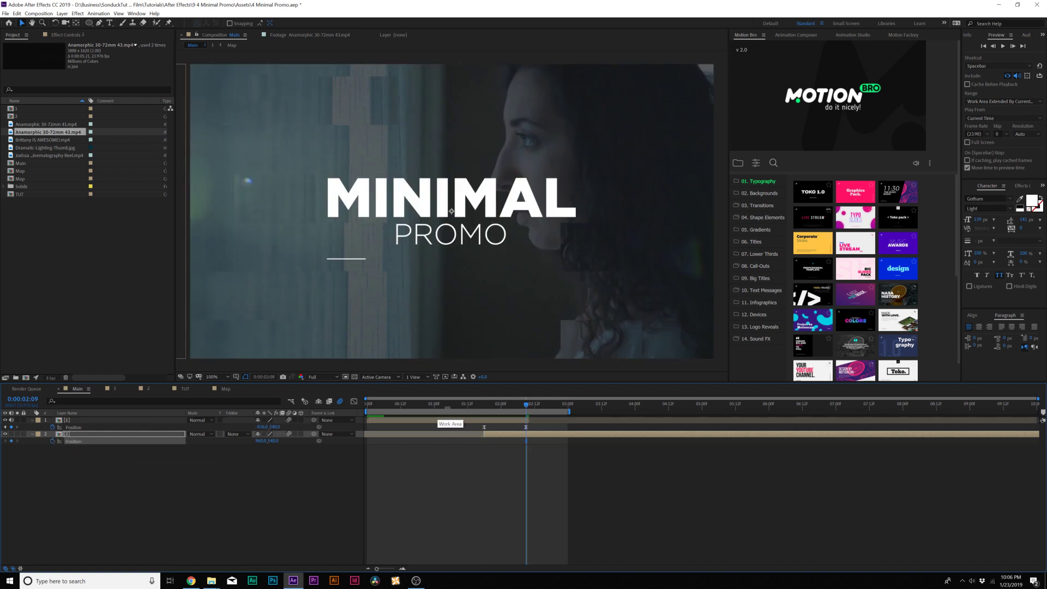
{"action": "left_click", "coordinate": [484, 406]}
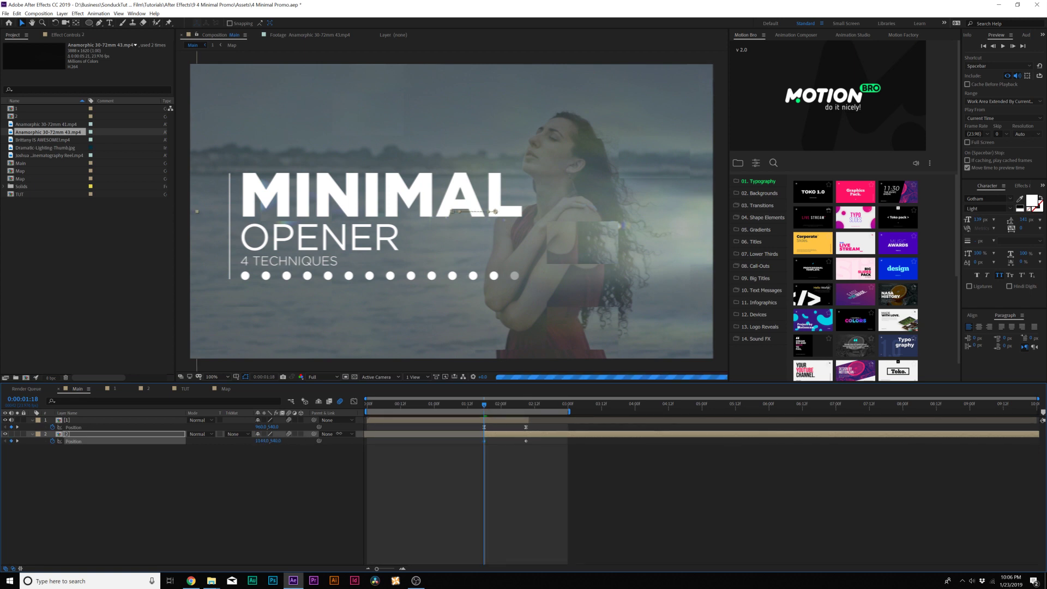
{"action": "left_click_drag", "start_coordinate": [385, 432], "coordinate": [460, 431]}
{"action": "key", "text": "comma"}
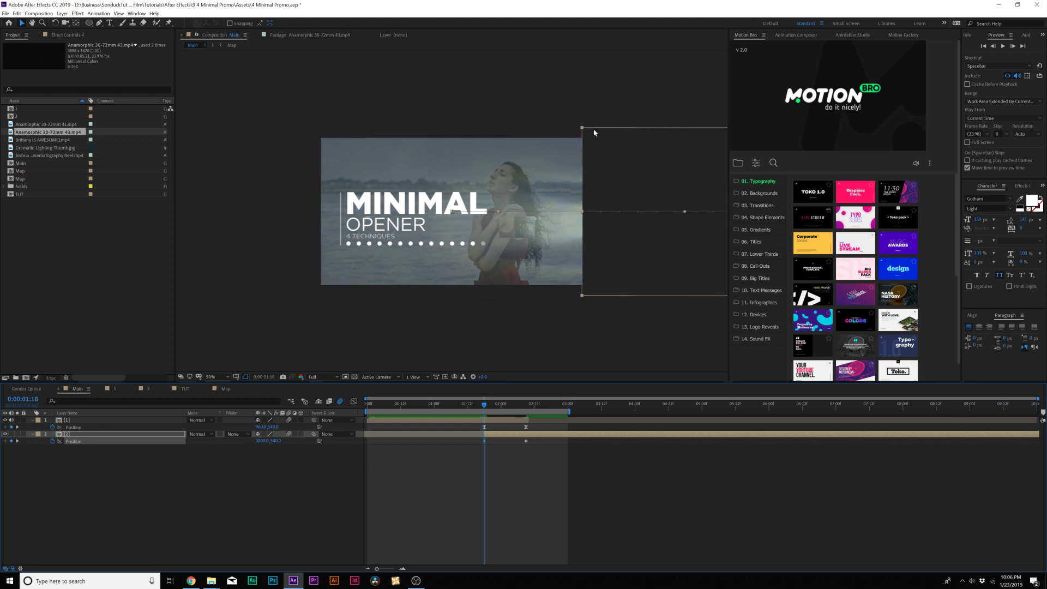
{"action": "left_click_drag", "start_coordinate": [555, 446], "coordinate": [457, 448]}
{"action": "key", "text": "space"}
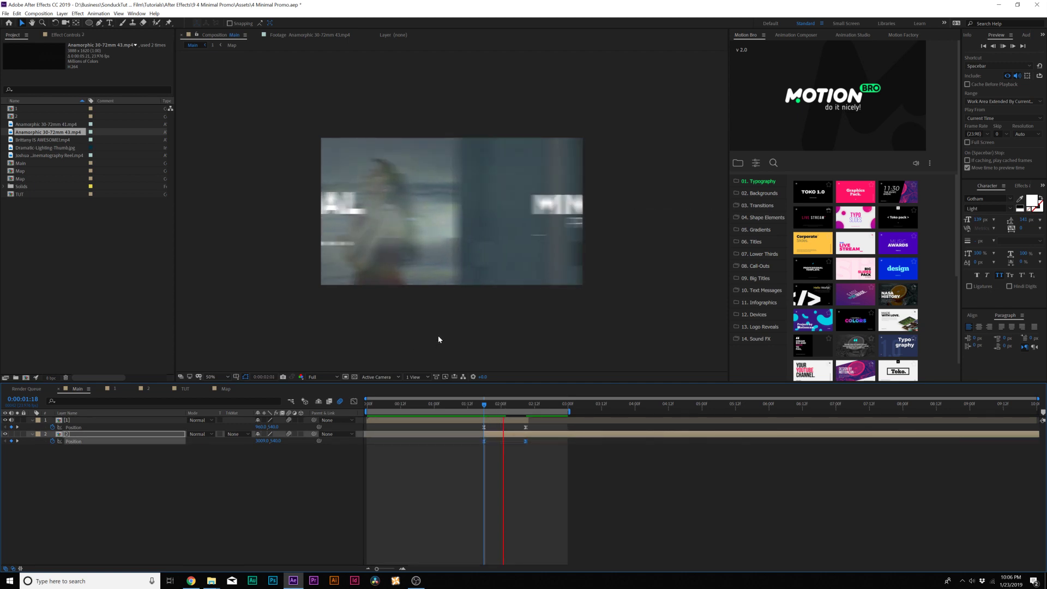